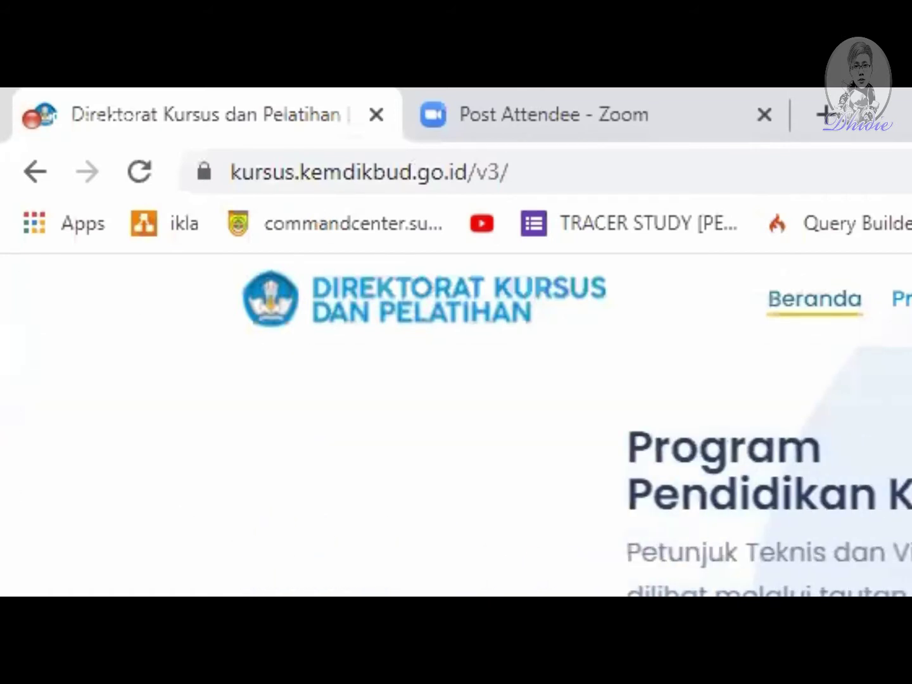
Step: Scroll to Layanan Kami and open the Beasiswa Uji Kompetensi service
scroll(456, 444, "down", 5)
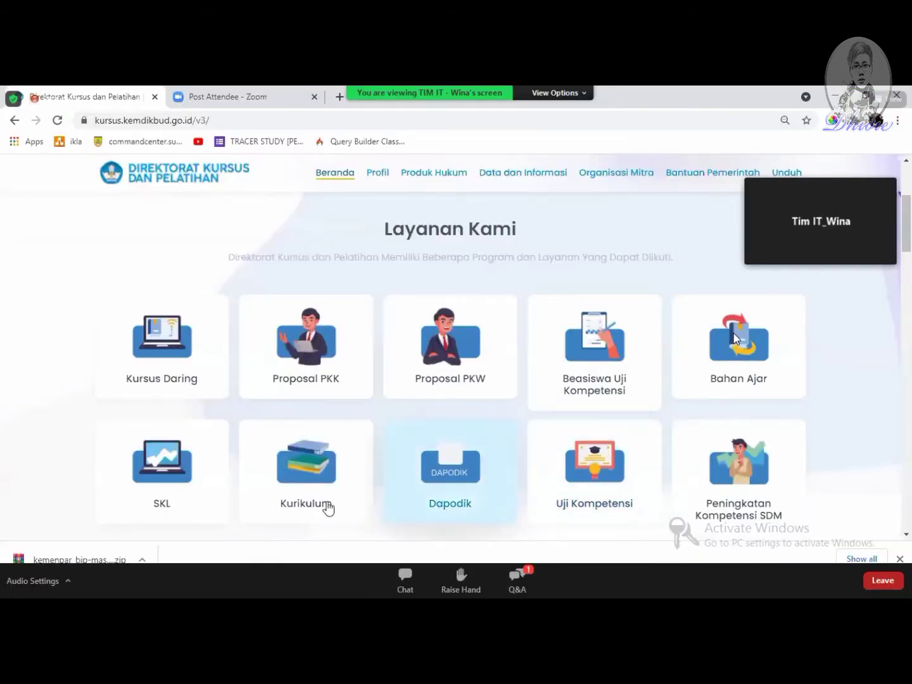
scroll(60, 352, "down", 1)
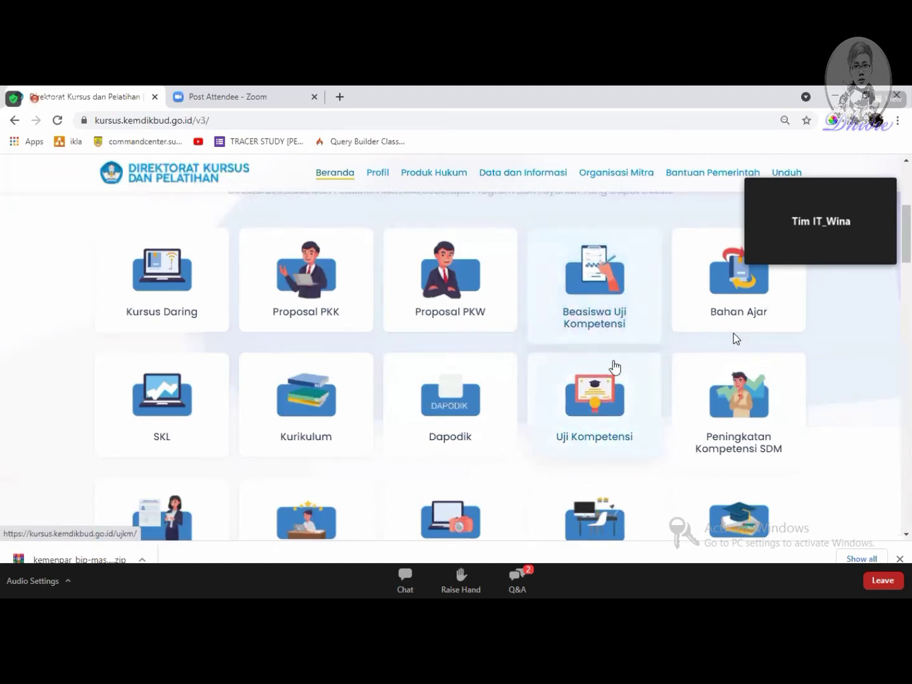
left_click(606, 295)
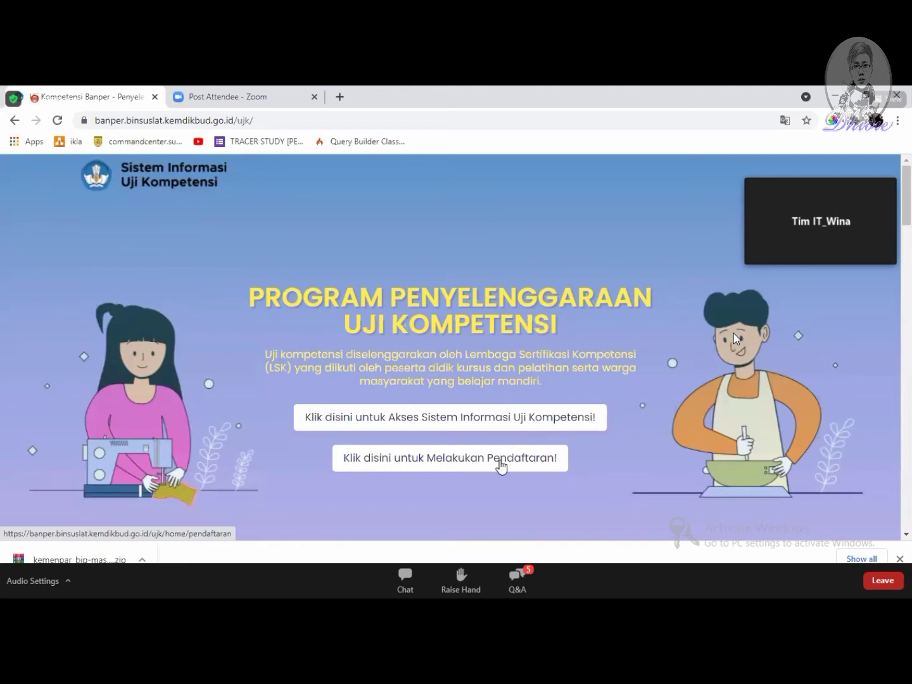
Step: Scroll through the Program Penyelenggaraan Uji Kompetensi landing page down to the system access link
scroll(660, 364, "down", 3)
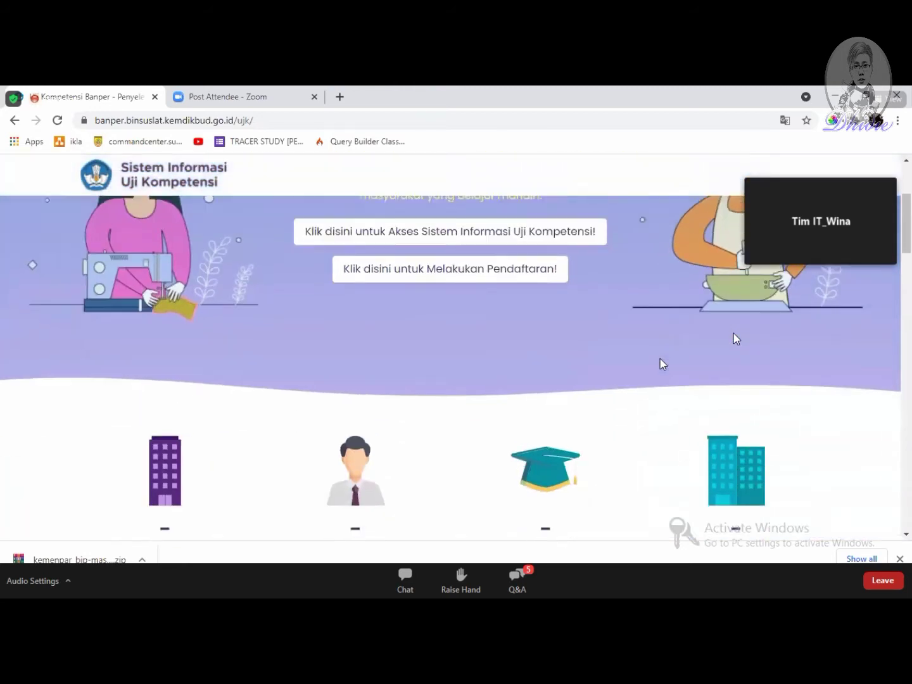
scroll(660, 364, "down", 1)
scroll(461, 351, "down", 2)
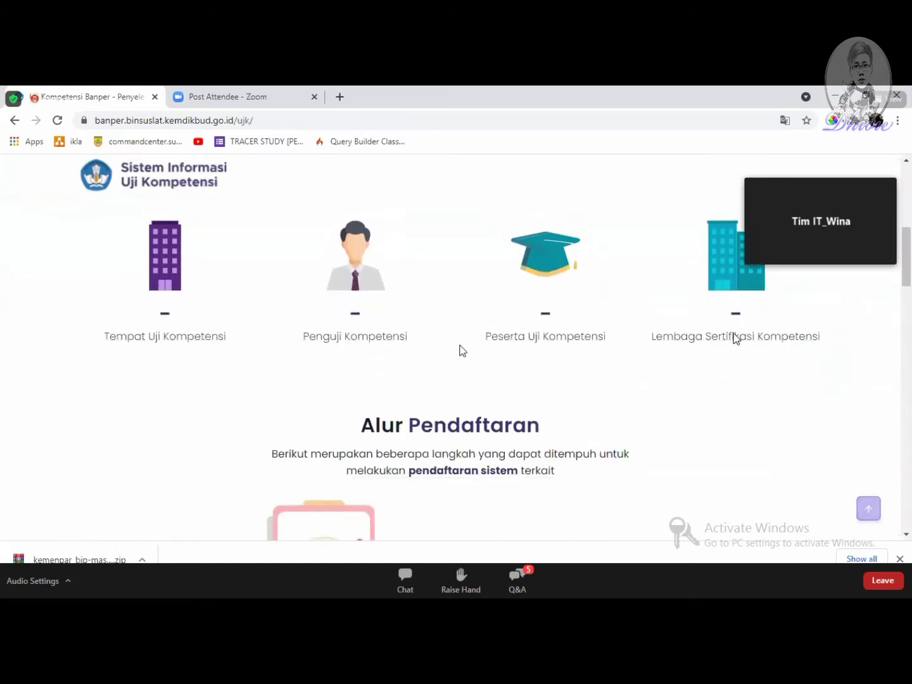
scroll(263, 361, "up", 1)
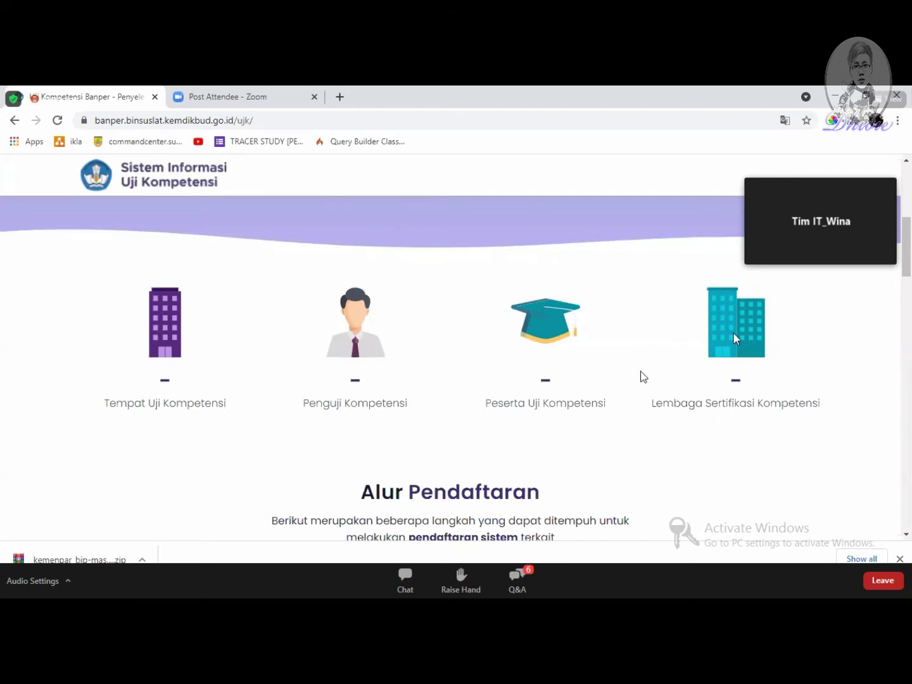
scroll(642, 374, "down", 1)
scroll(735, 339, "down", 3)
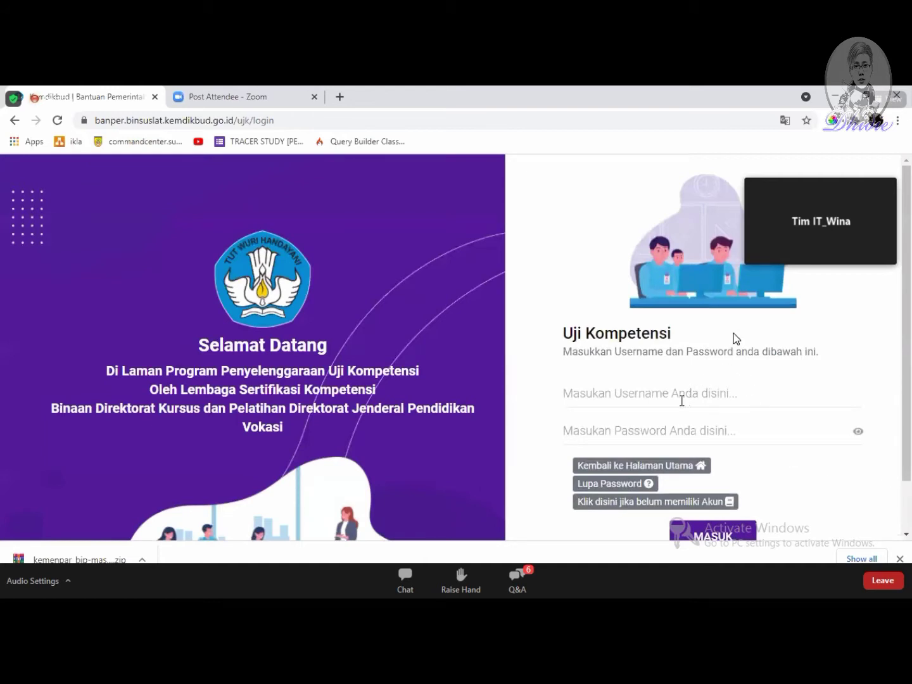
Step: Sign in using the TUK account e-mail, accepting the autofill suggestion, and the account password
left_click(622, 391)
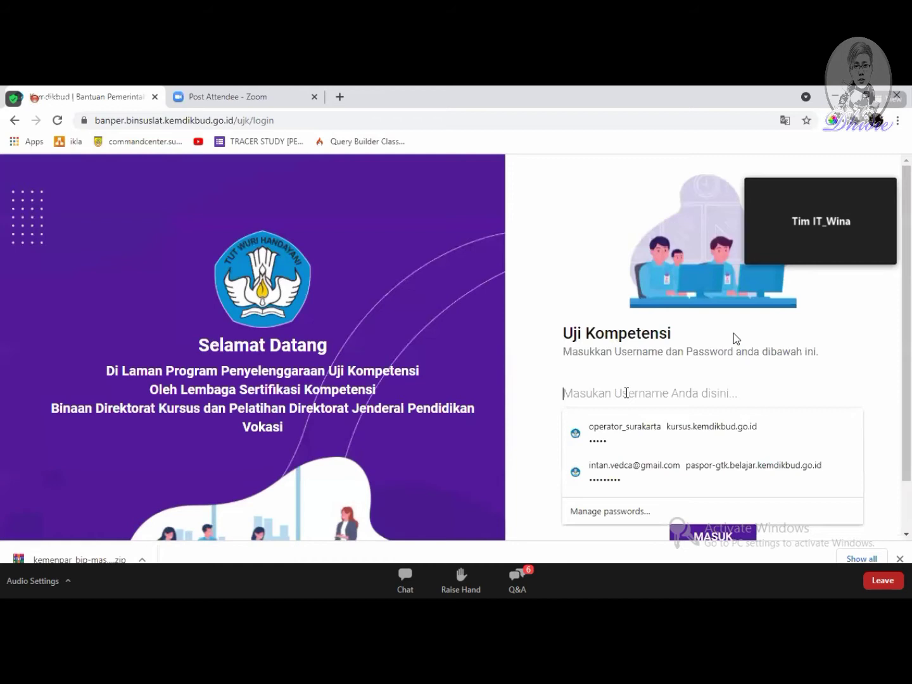
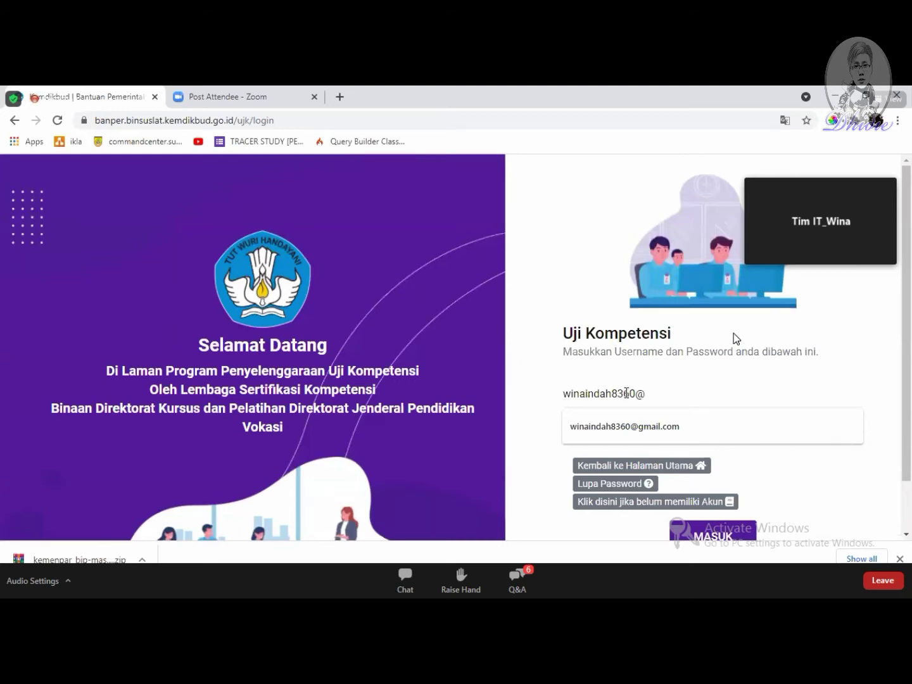
key("Down")
key("Tab")
type("••••••••••")
key("Return")
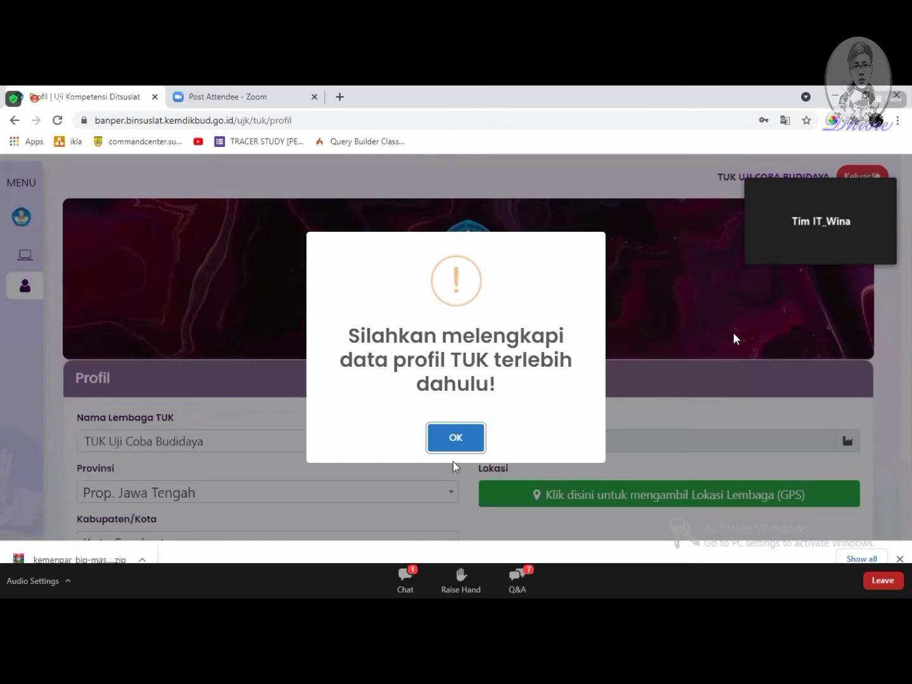
Step: Dismiss the complete-profile alert twice and review the TUK Uji Coba Budidaya profile form
left_click(457, 437)
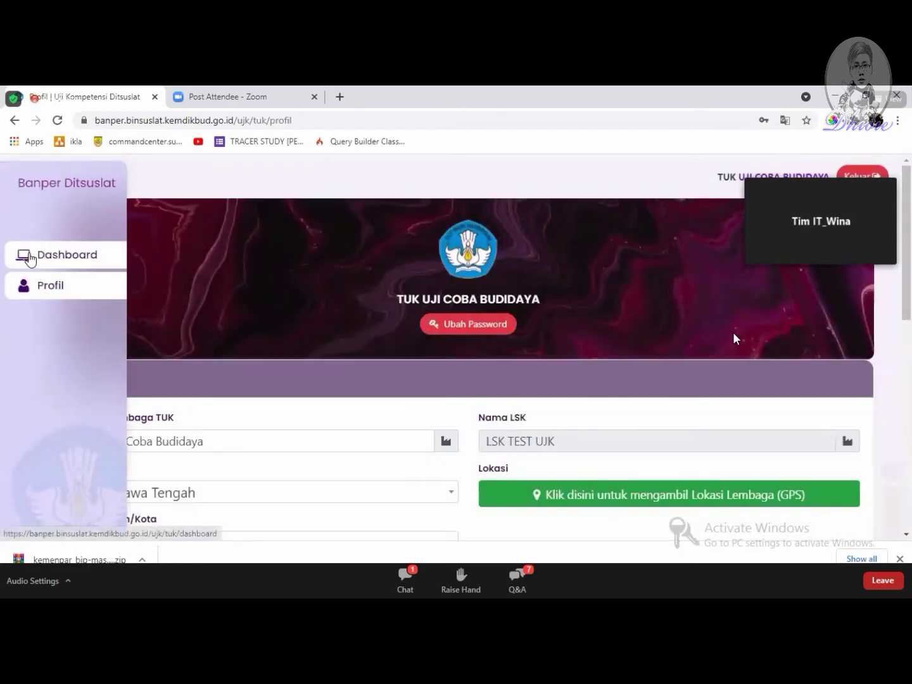
left_click(28, 257)
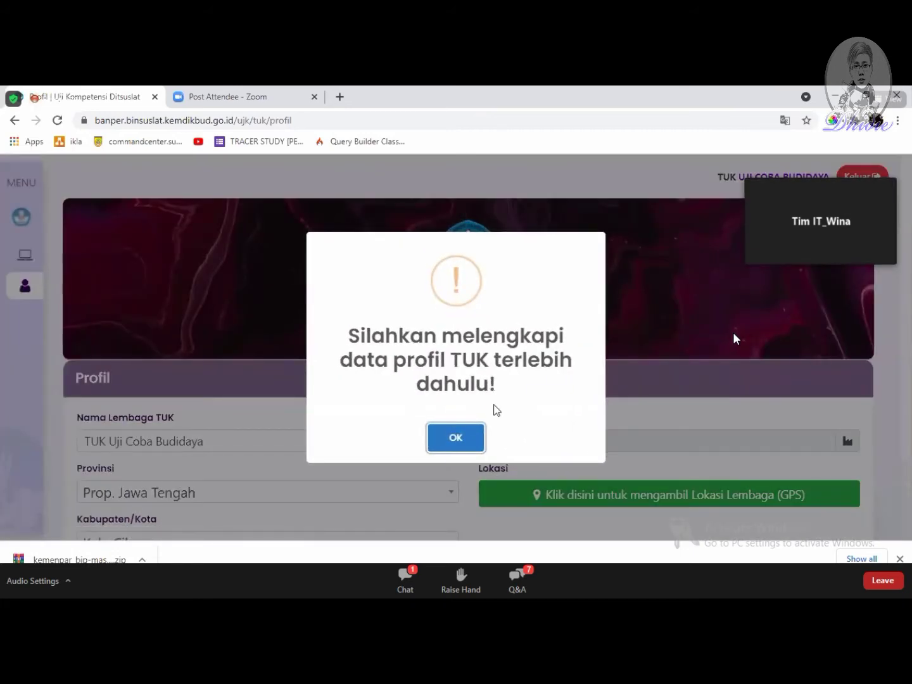
left_click(459, 436)
scroll(412, 429, "down", 1)
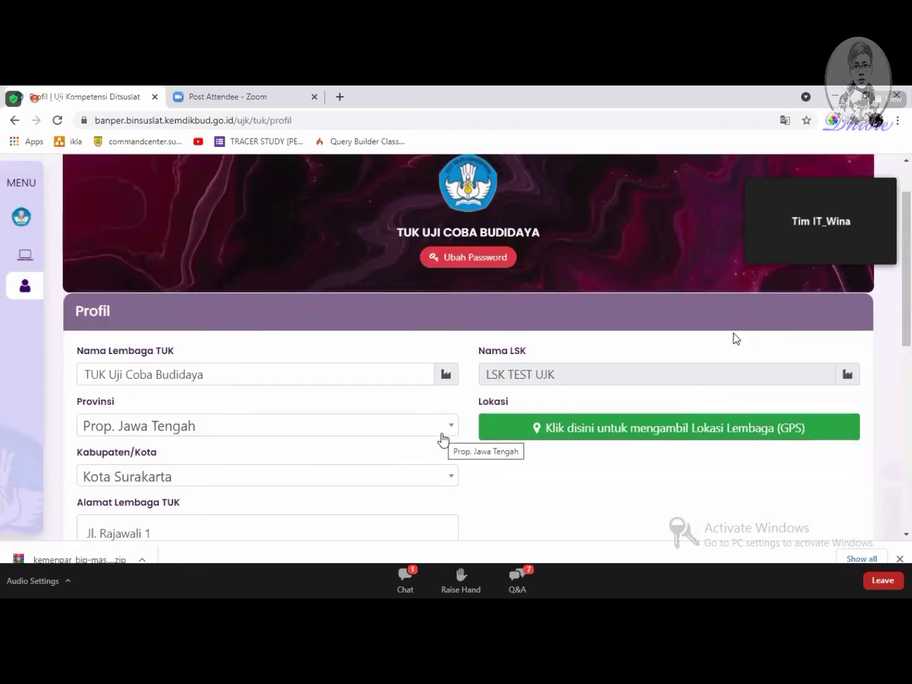
scroll(499, 394, "down", 2)
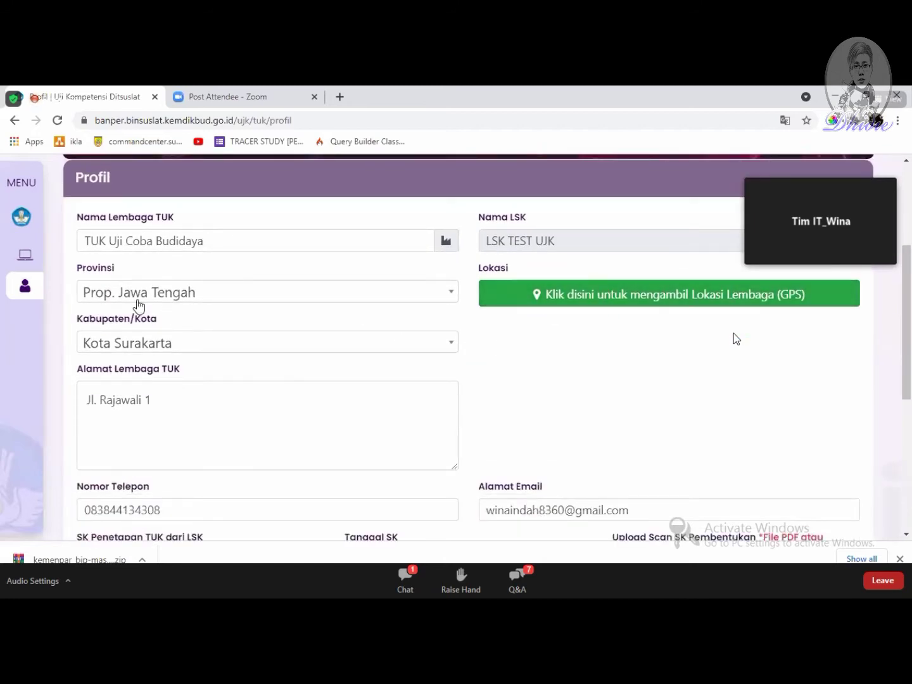
scroll(327, 310, "up", 2)
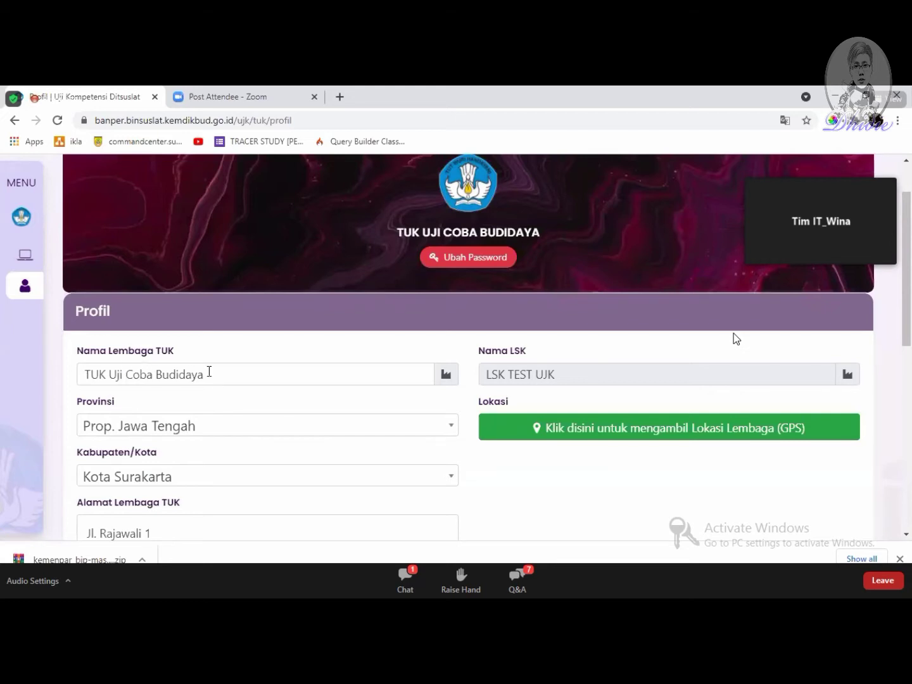
scroll(184, 374, "down", 1)
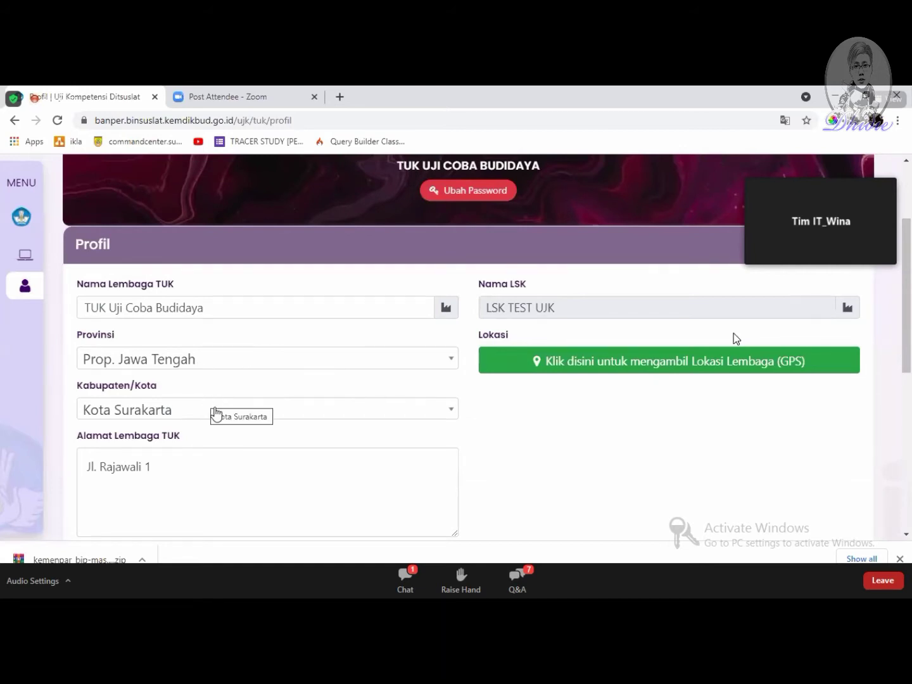
scroll(213, 413, "down", 1)
left_click(173, 409)
scroll(174, 409, "down", 2)
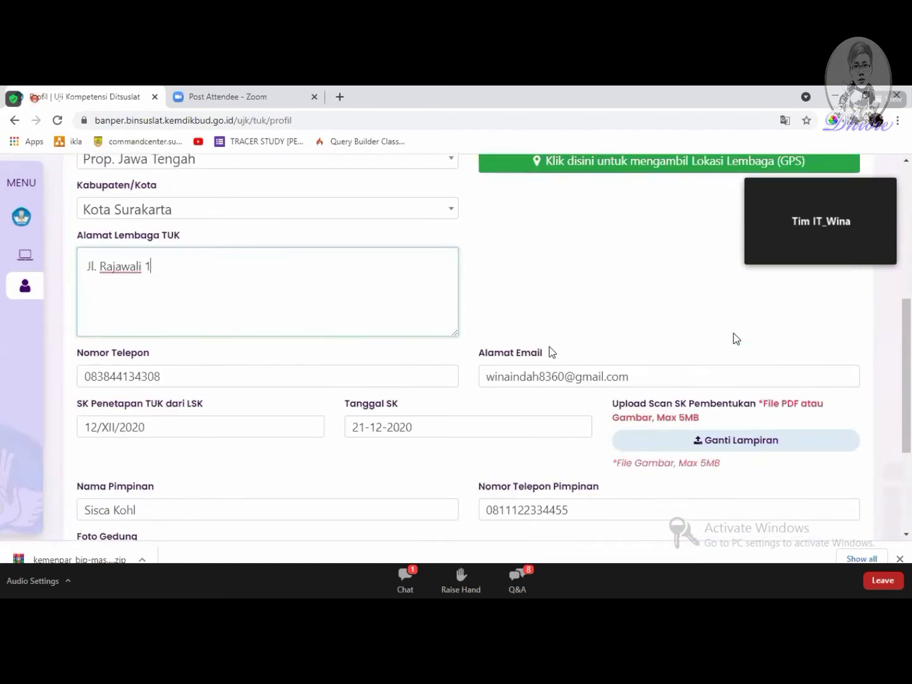
scroll(549, 358, "down", 2)
scroll(665, 386, "up", 4)
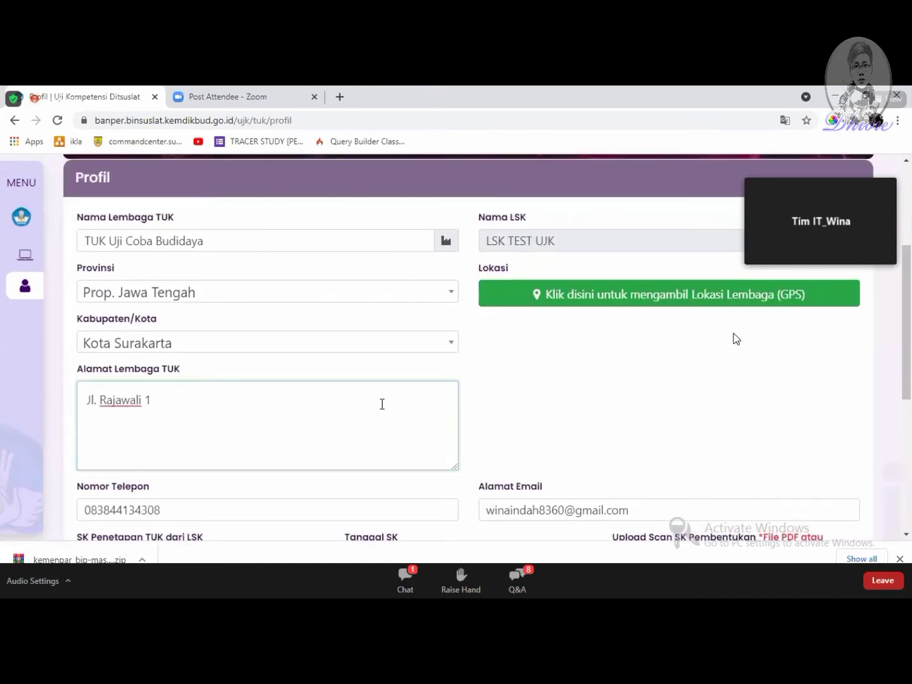
mouse_move(37, 305)
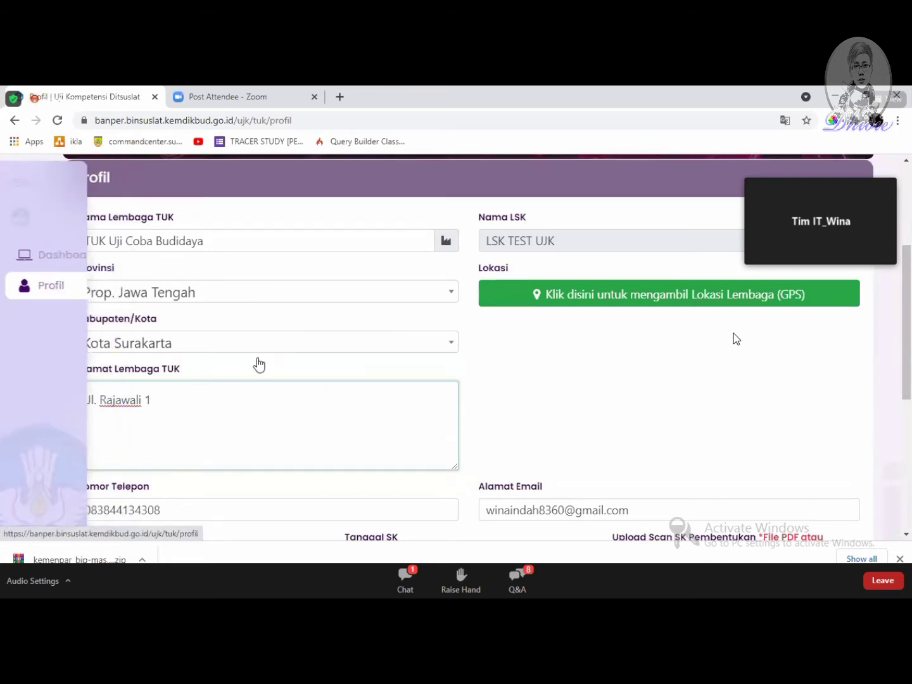
Step: Review the rest of the profile form and request the institution's GPS location
scroll(260, 371, "down", 2)
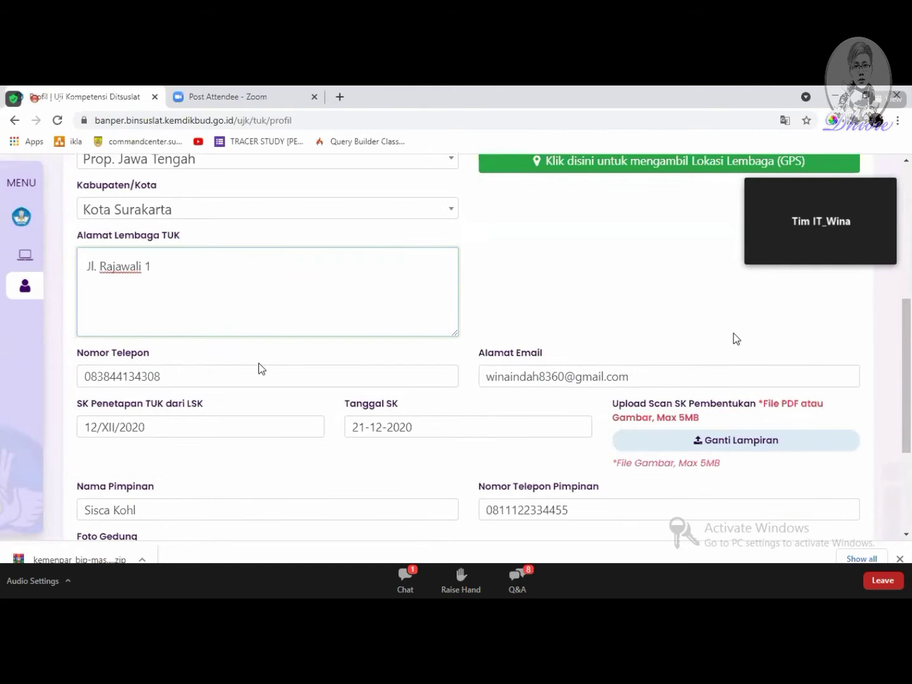
scroll(172, 402, "down", 1)
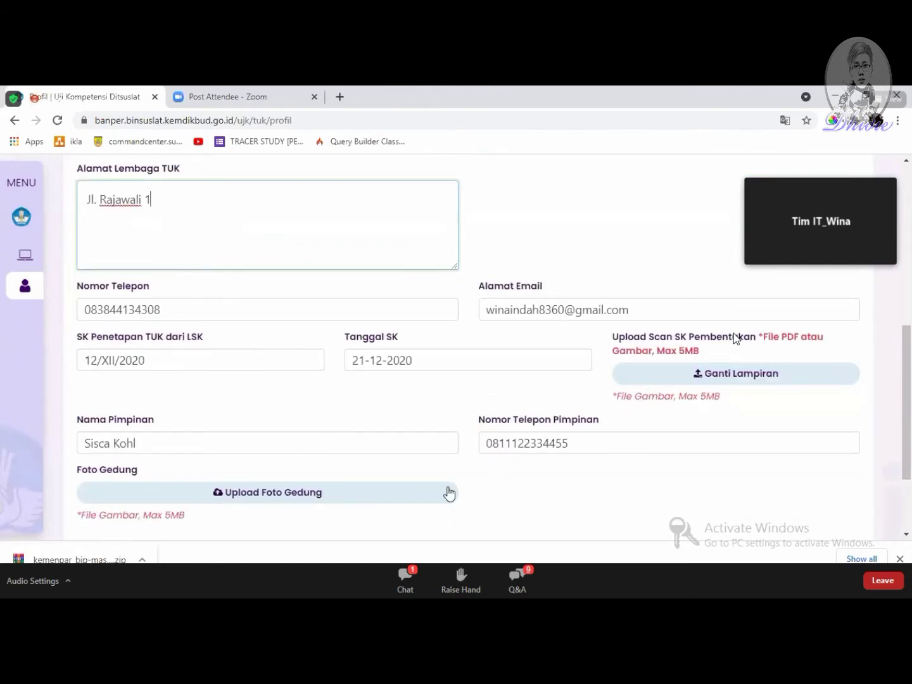
scroll(447, 490, "down", 1)
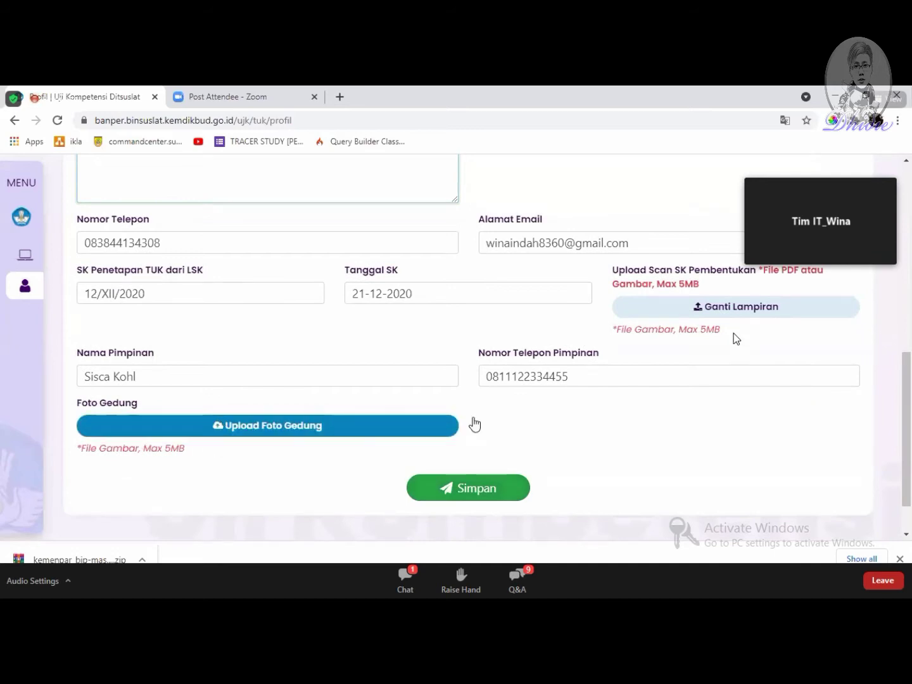
scroll(473, 424, "up", 2)
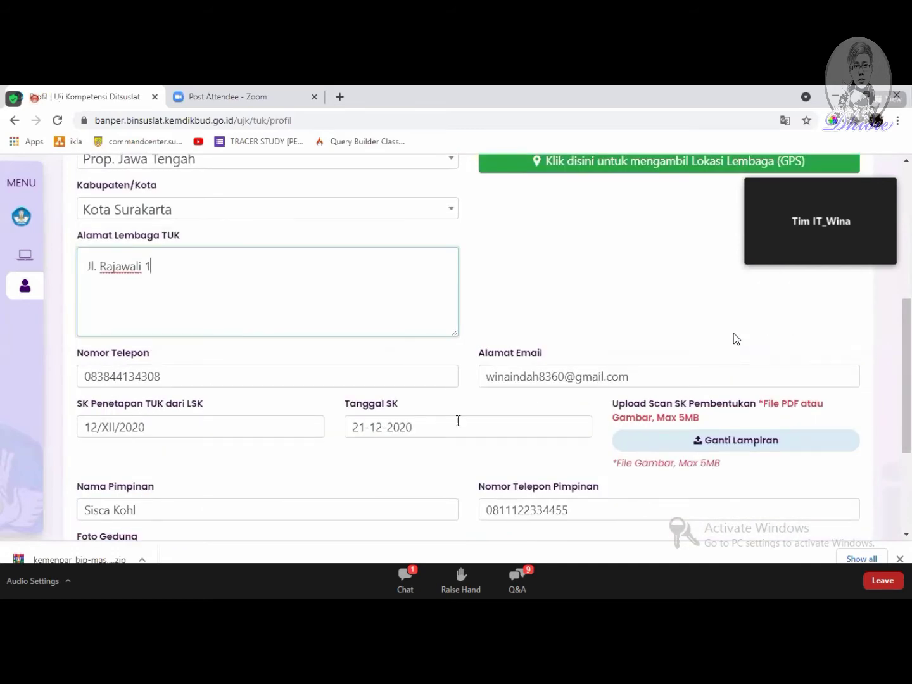
scroll(405, 421, "up", 1)
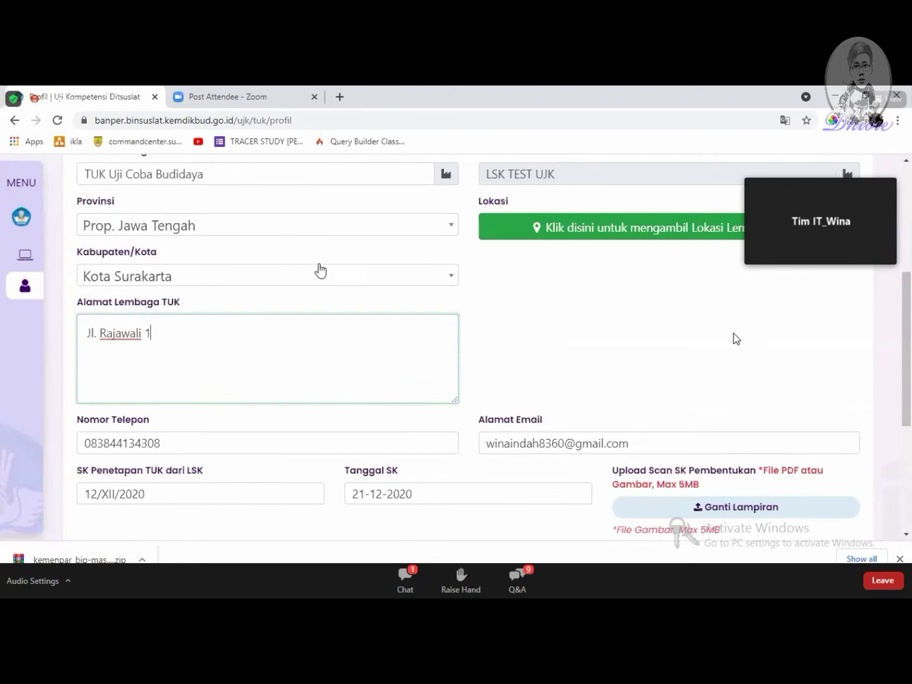
scroll(322, 270, "up", 2)
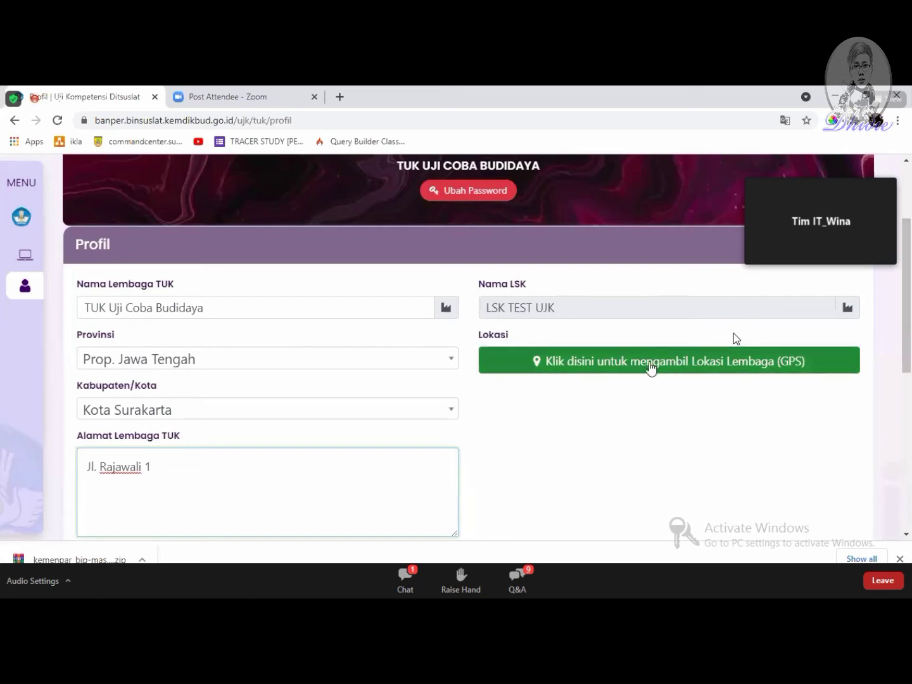
scroll(642, 292, "down", 1)
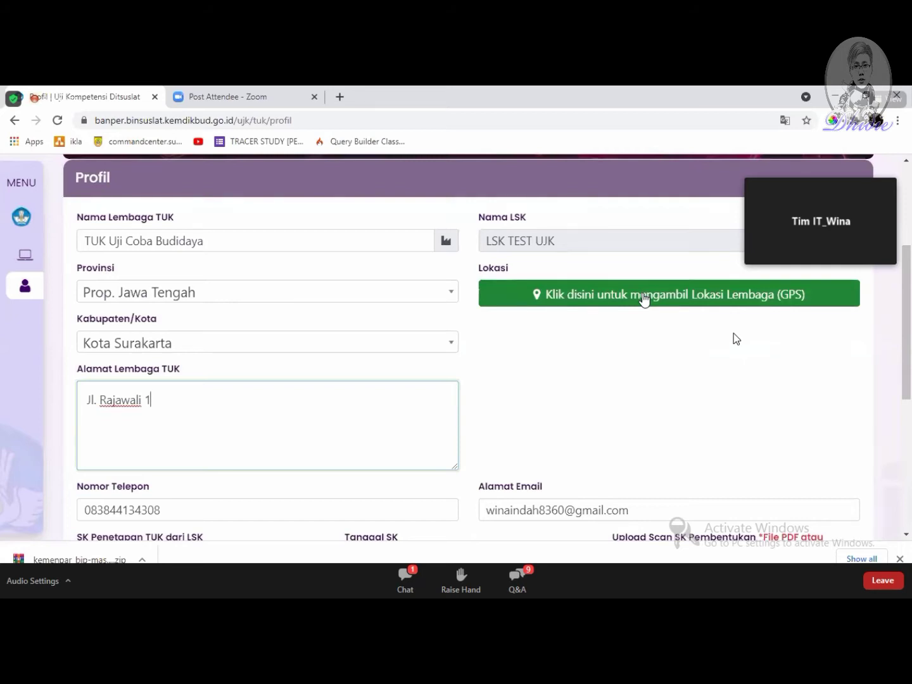
left_click(644, 298)
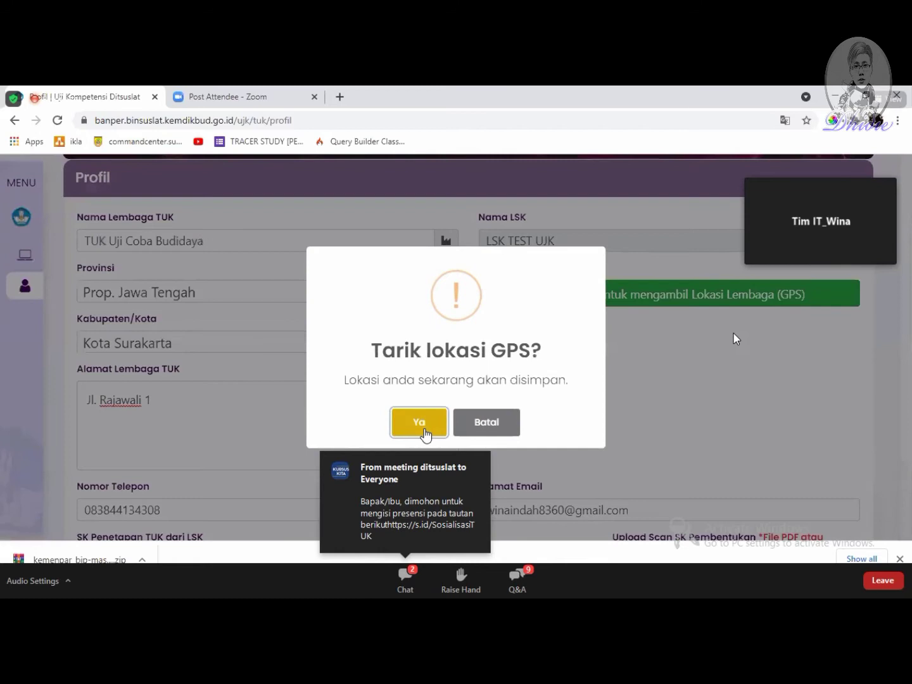
Step: Confirm the GPS capture and check the map pin at 7°33'22.0"S 110°48'35.1"E
left_click(421, 426)
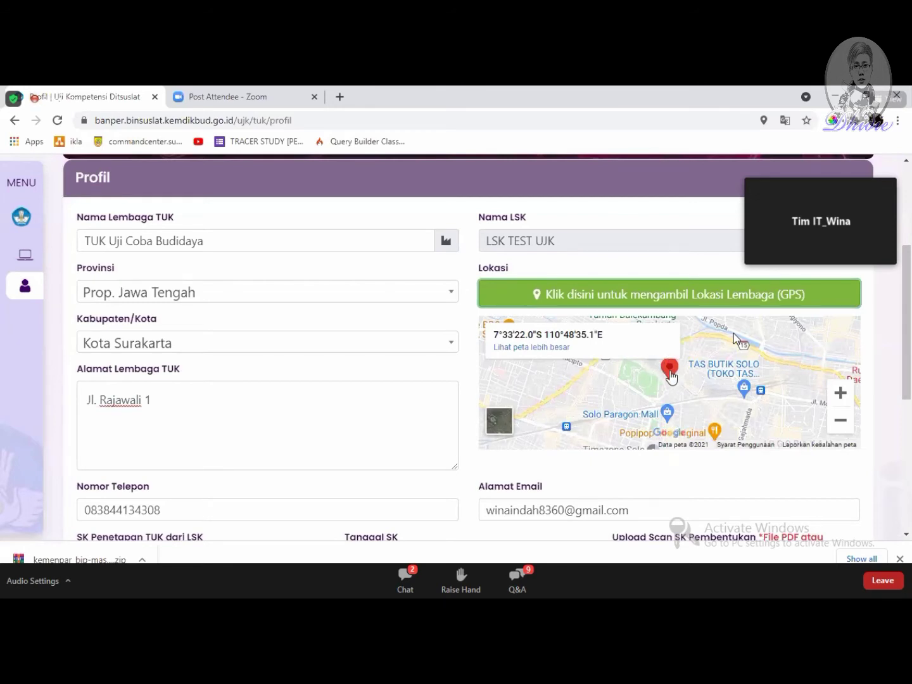
mouse_move(692, 379)
left_mouse_down()
mouse_move(666, 380)
mouse_move(680, 381)
left_mouse_up()
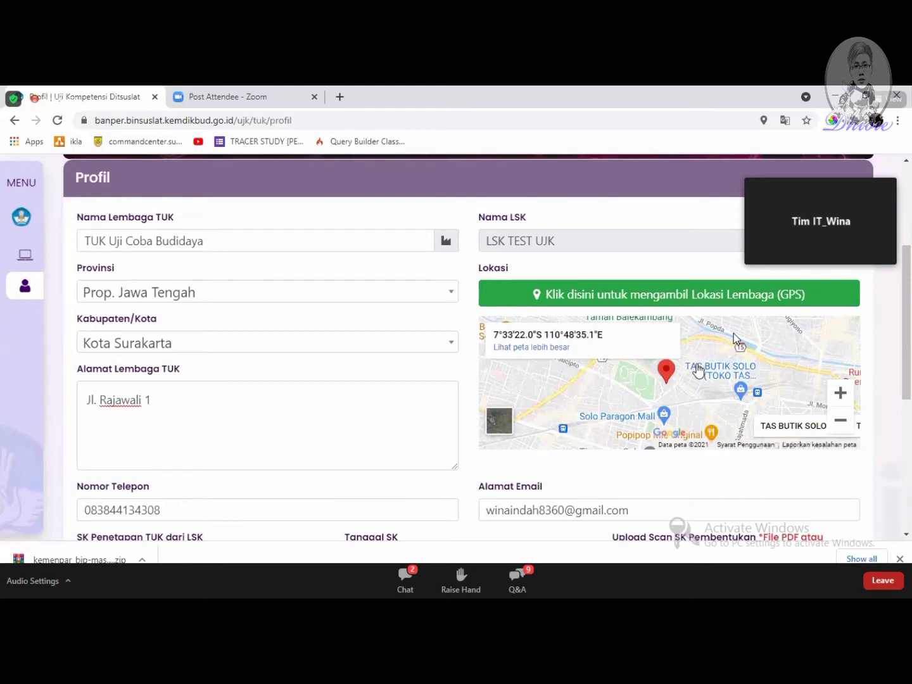
scroll(715, 242, "up", 1)
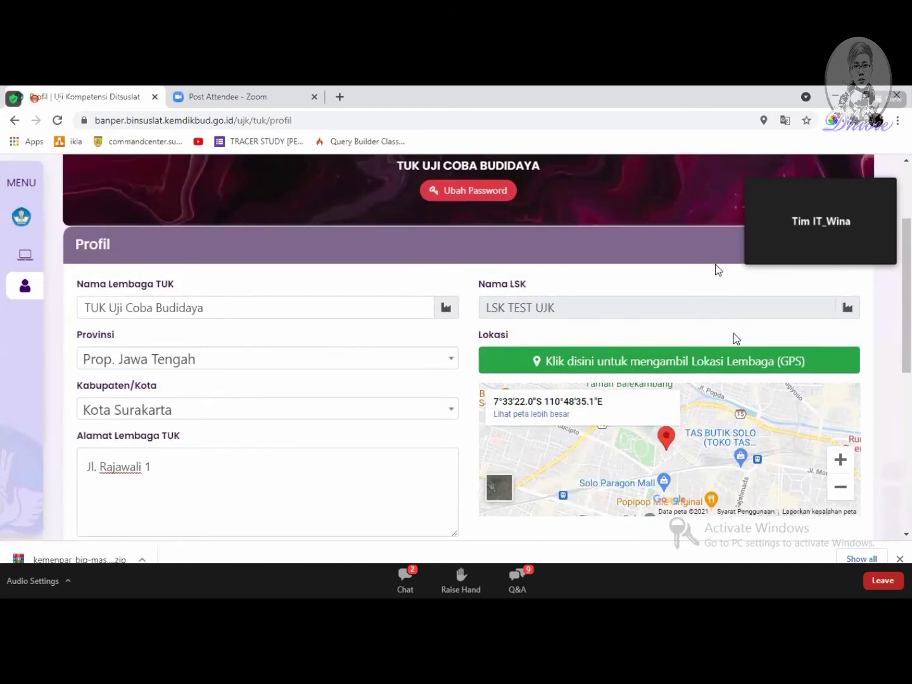
scroll(716, 267, "down", 1)
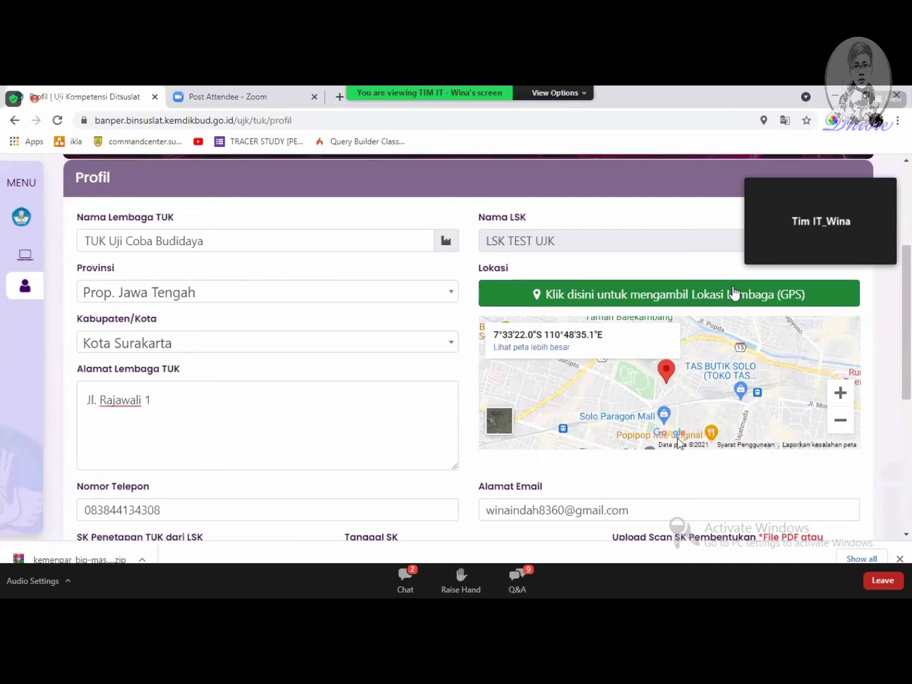
Step: Minimize the Zoom participant video to a small bar positioned at the top of the screen
left_click(407, 582)
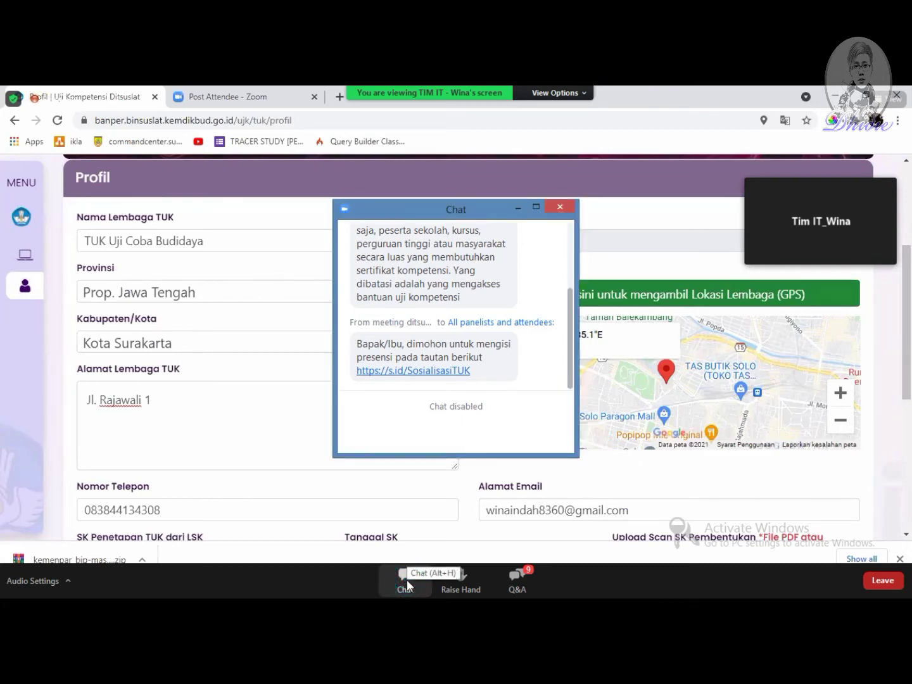
left_click(560, 208)
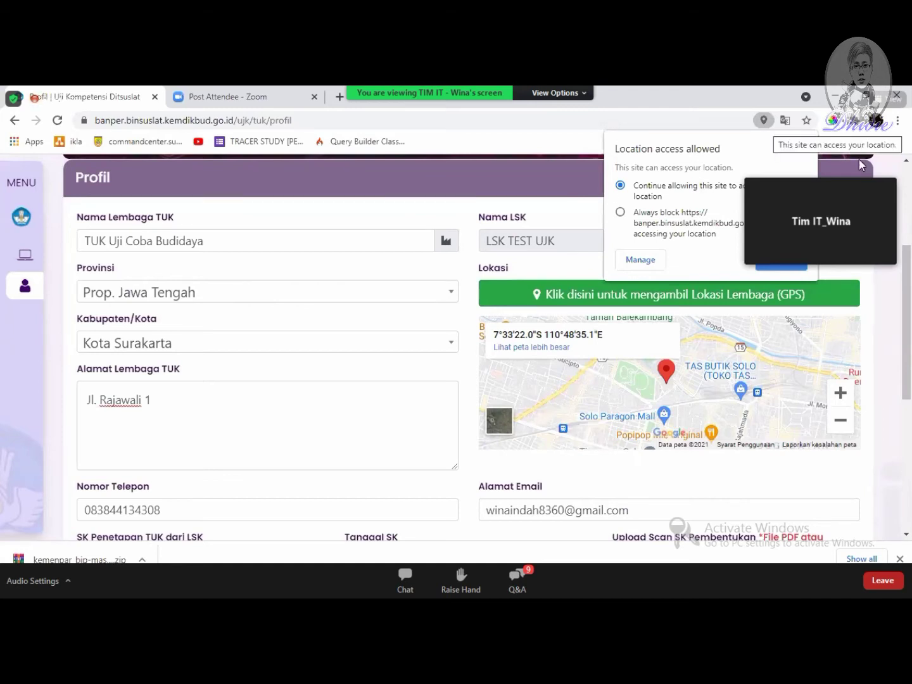
mouse_move(880, 187)
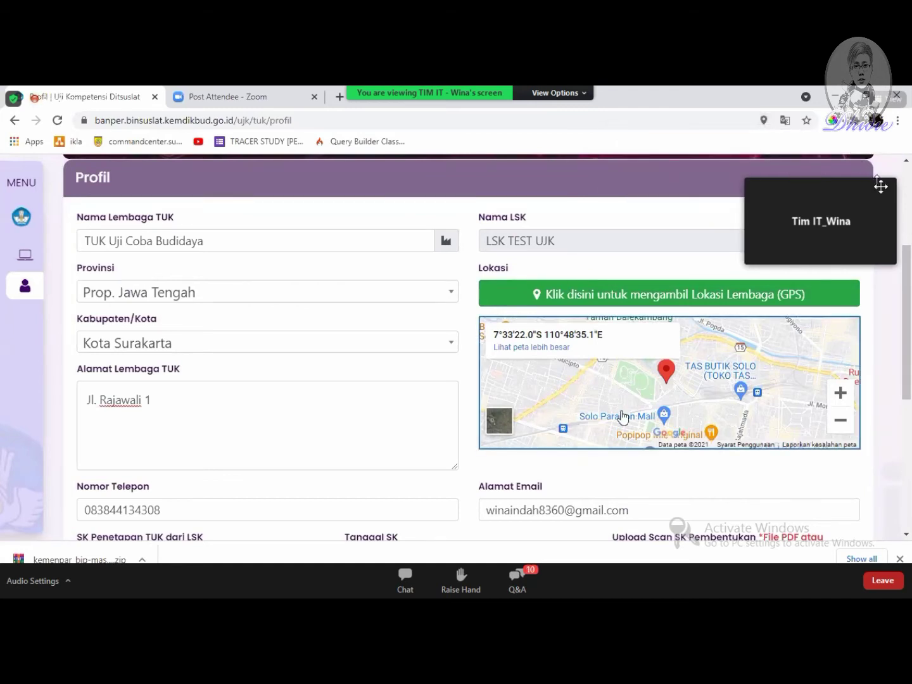
left_click(755, 172)
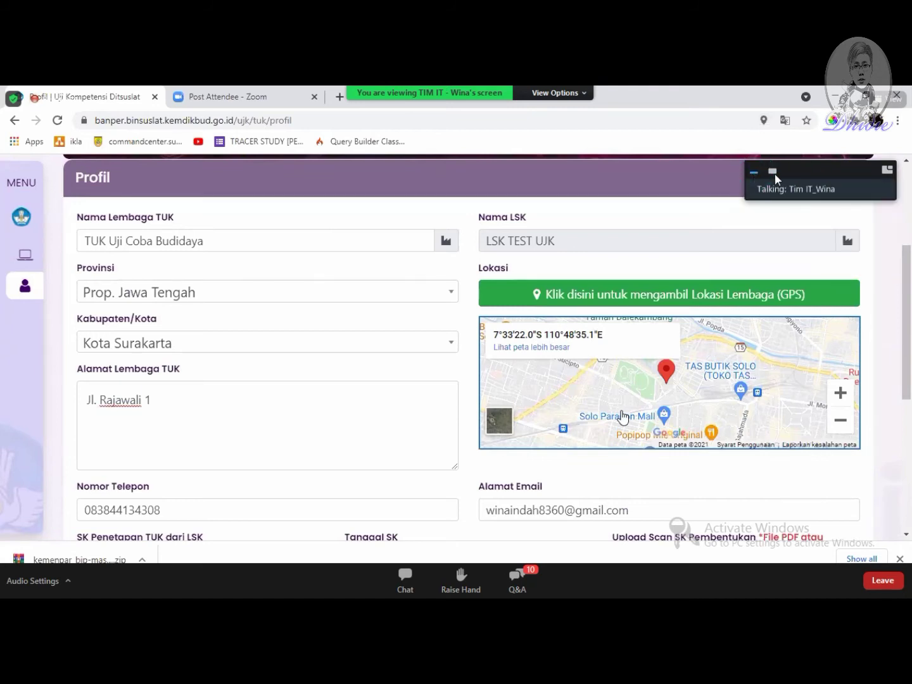
left_click_drag(828, 169, 703, 98)
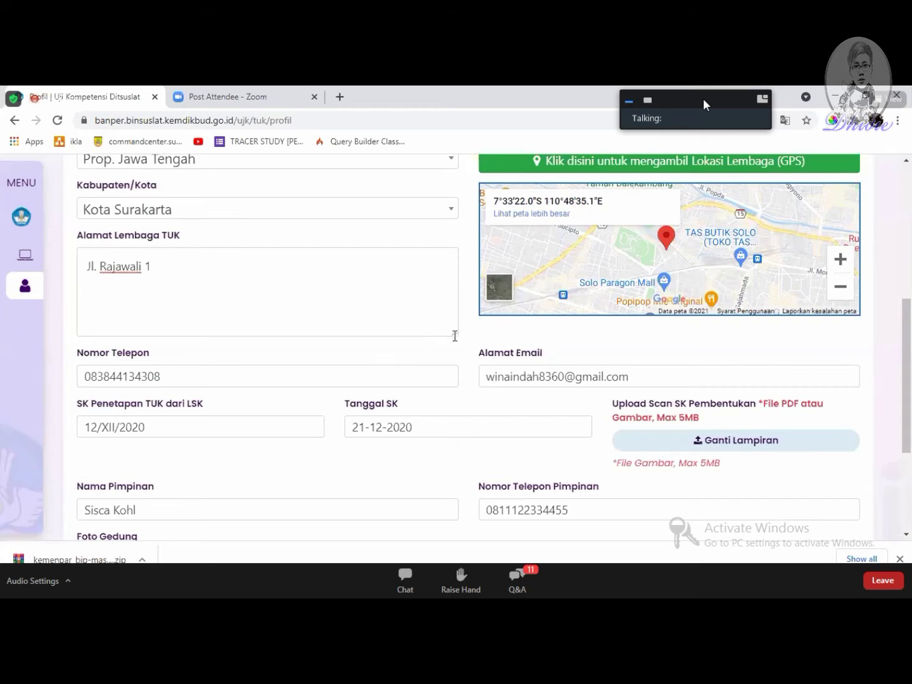
Step: Scroll to the leader and Foto Gedung fields and choose a file for the SK formation scan
scroll(637, 298, "down", 1)
scroll(636, 297, "down", 3)
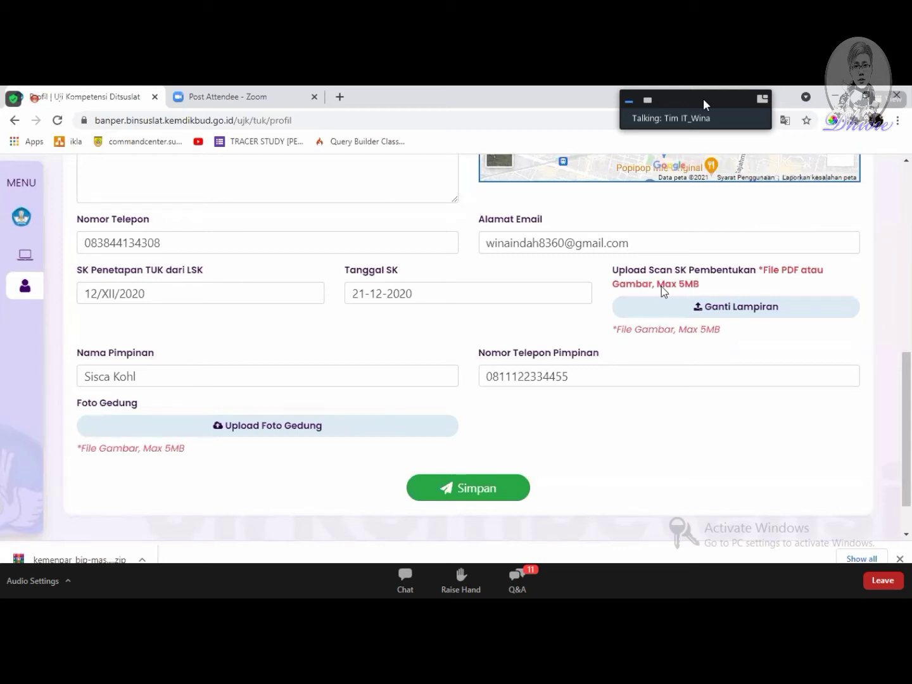
left_click(743, 315)
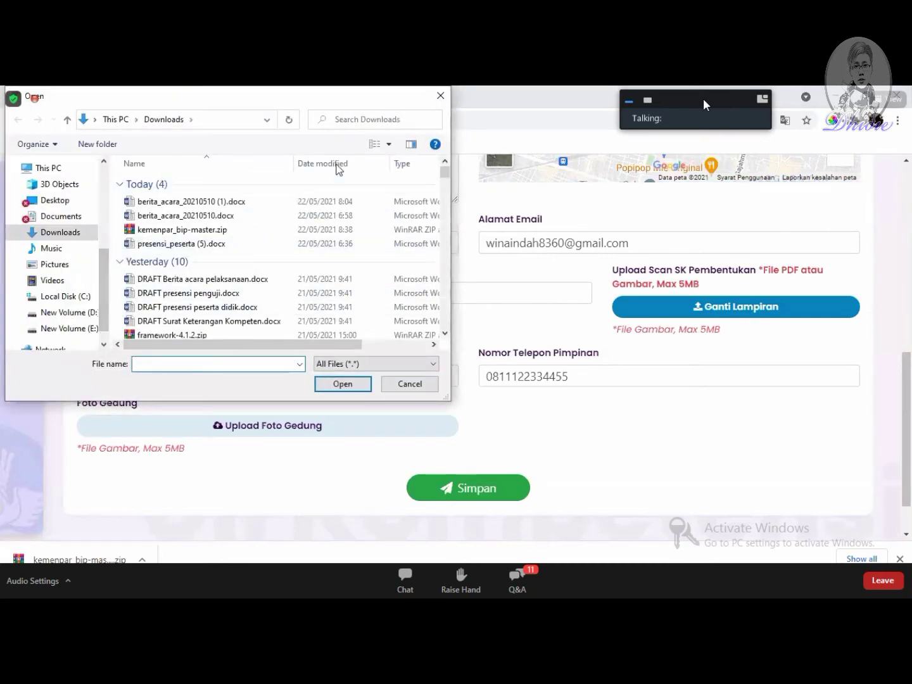
Step: Attach List-VM-Failure.pdf from Downloads as the founding decree scan
scroll(176, 266, "down", 5)
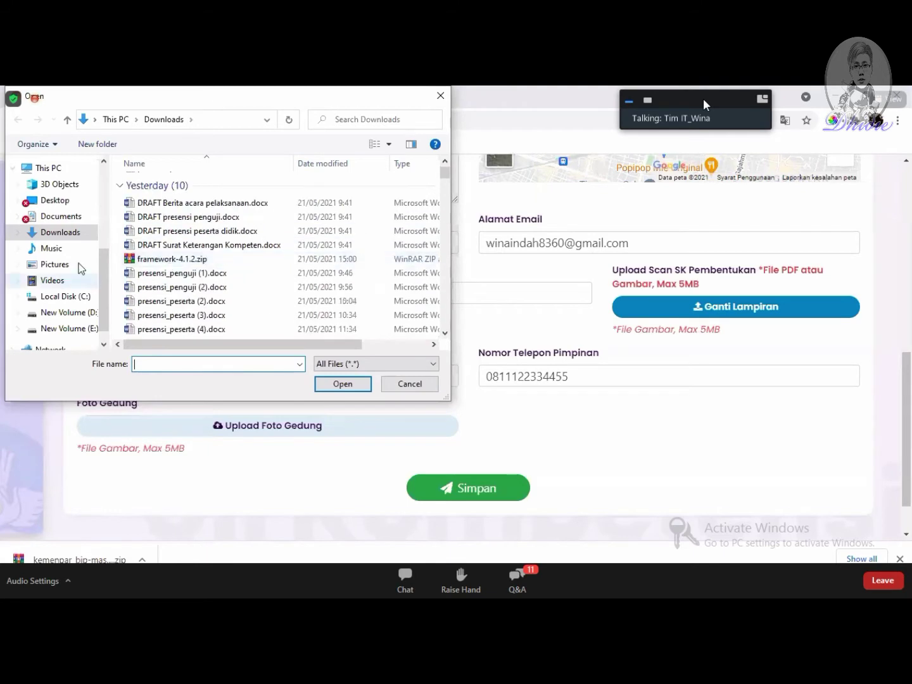
scroll(242, 272, "down", 1)
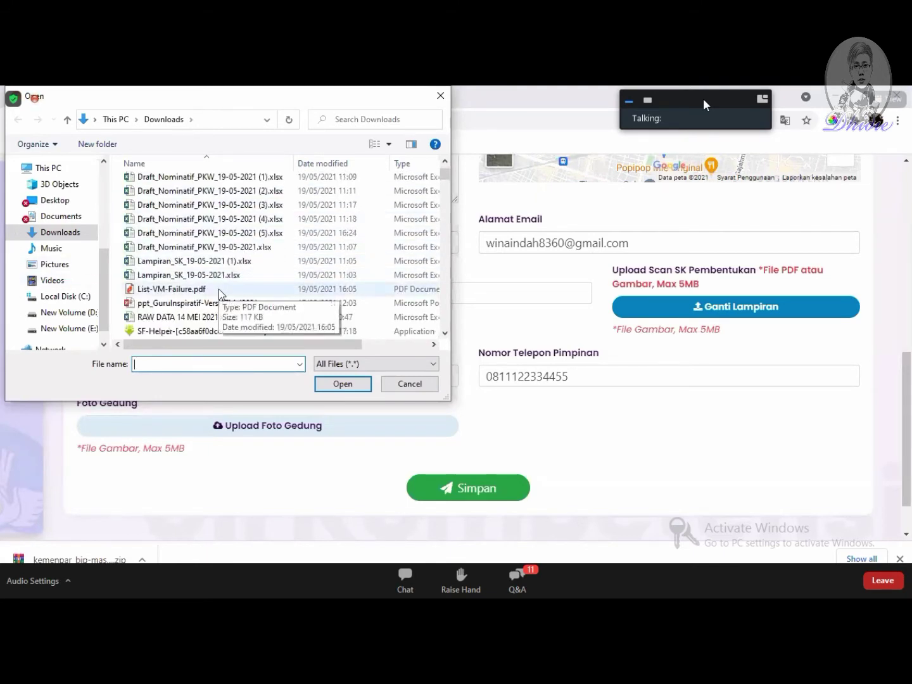
left_click(219, 289)
left_click(343, 384)
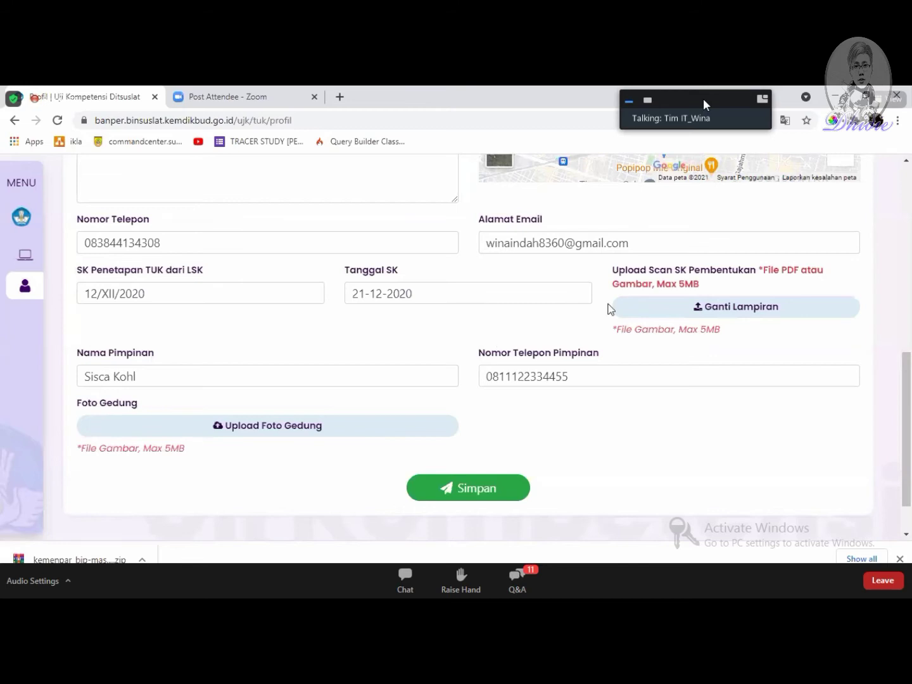
Step: Cancel a second decree file choice and begin the building photo upload
left_click(696, 307)
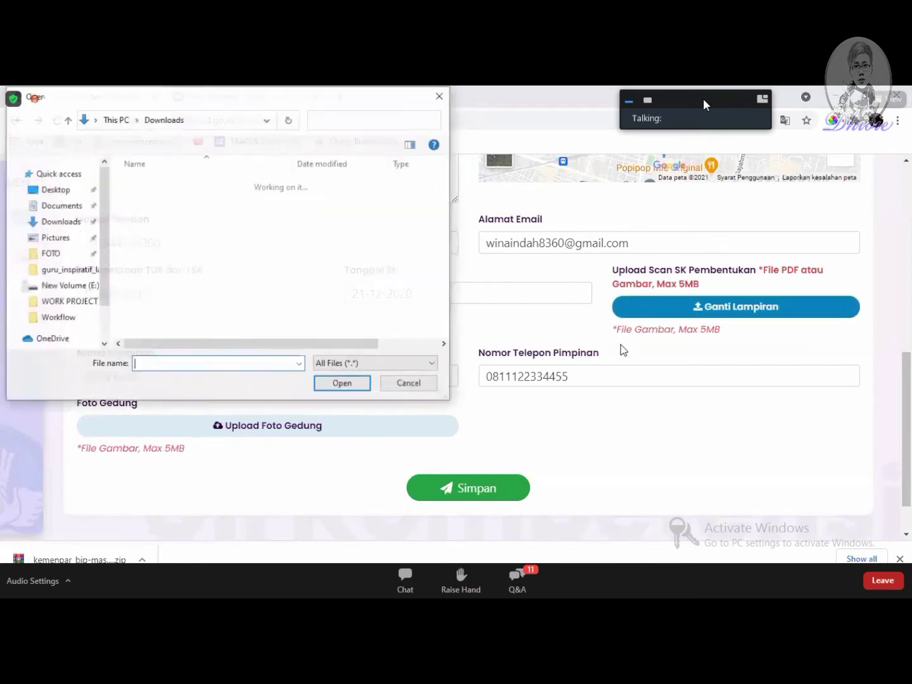
left_click(410, 384)
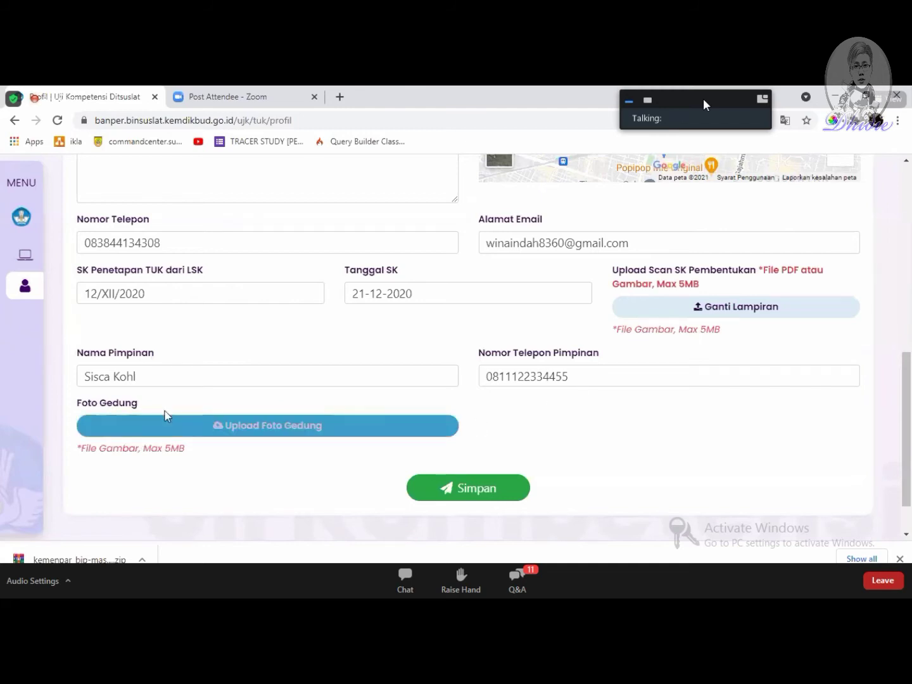
left_click(211, 426)
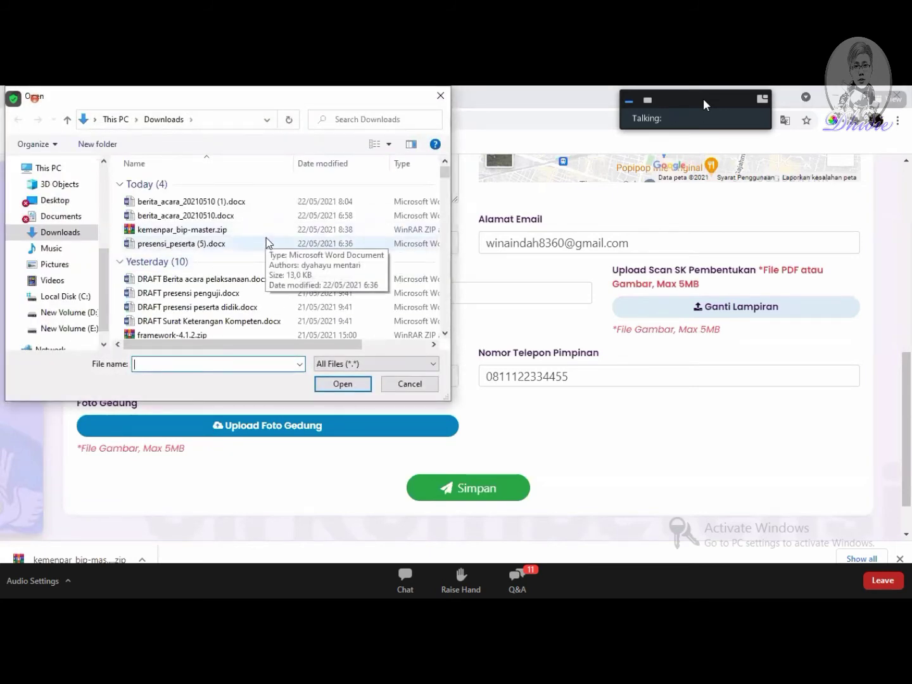
Step: Upload the Capture screenshot from Pictures as the building photo, then view the SK attachment
scroll(226, 272, "down", 3)
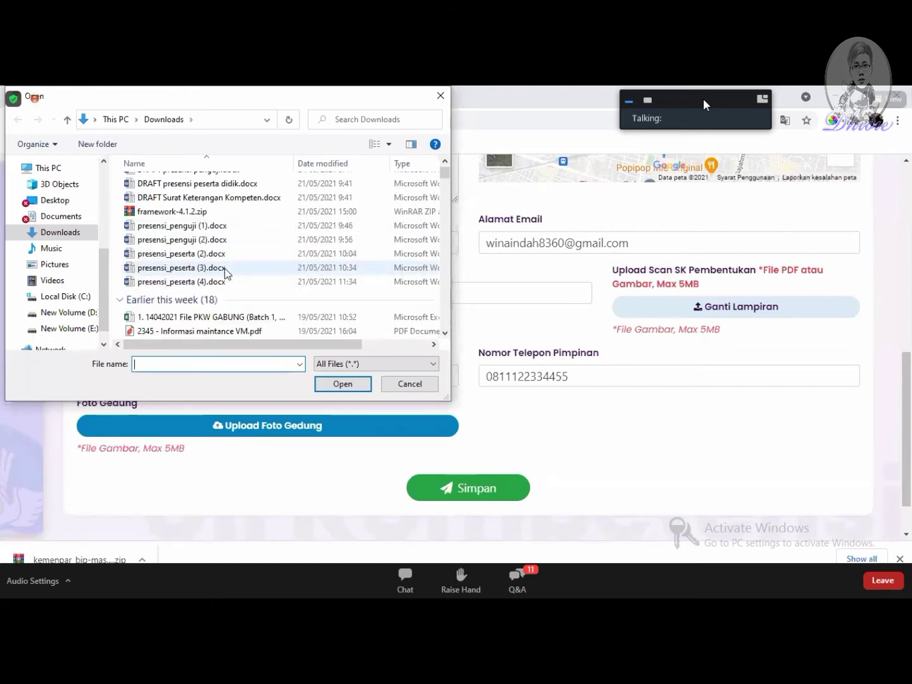
scroll(225, 271, "down", 1)
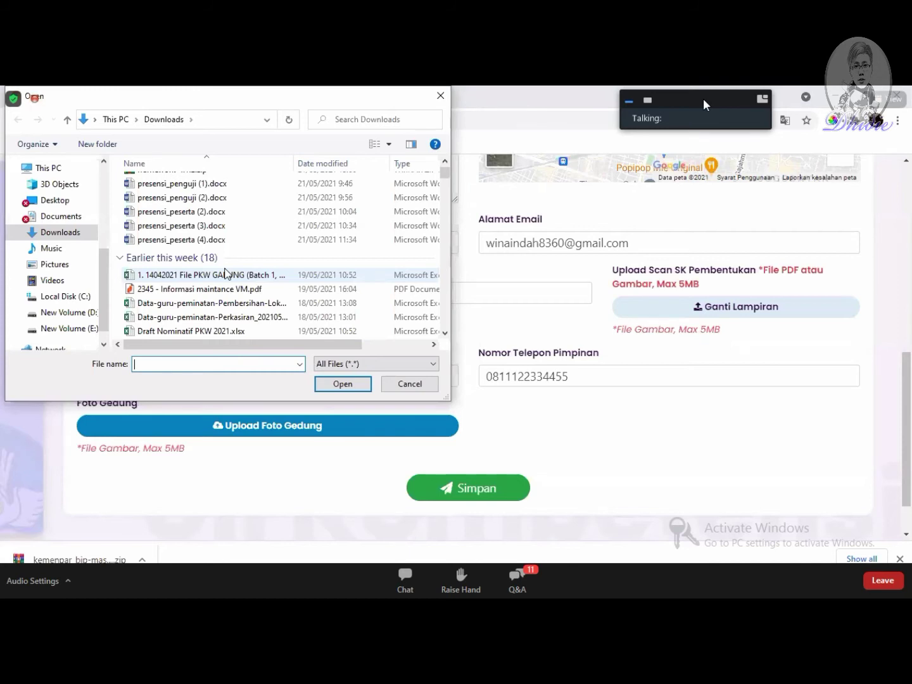
scroll(225, 272, "down", 4)
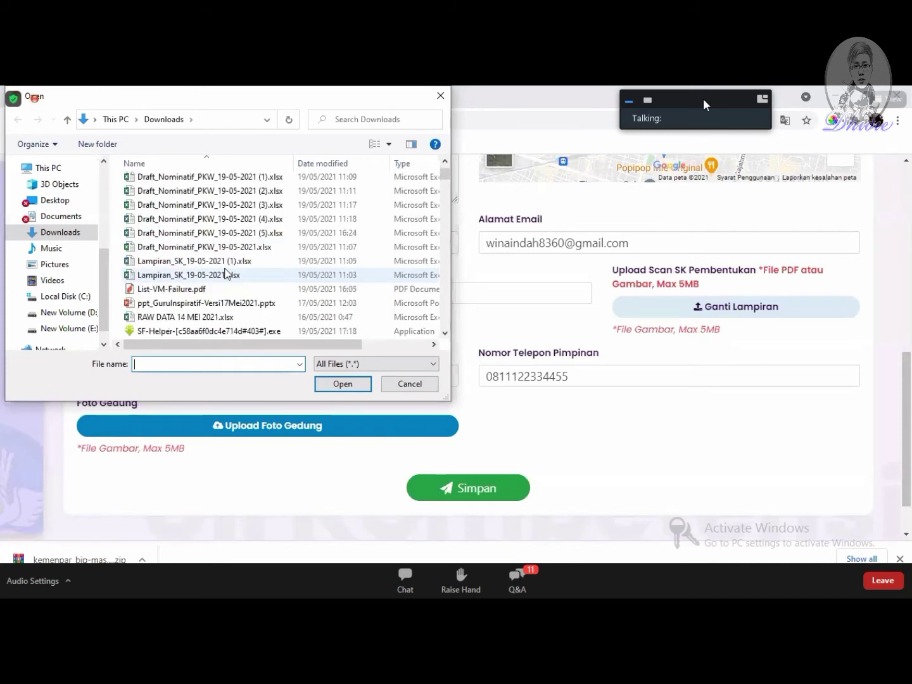
scroll(229, 286, "down", 1)
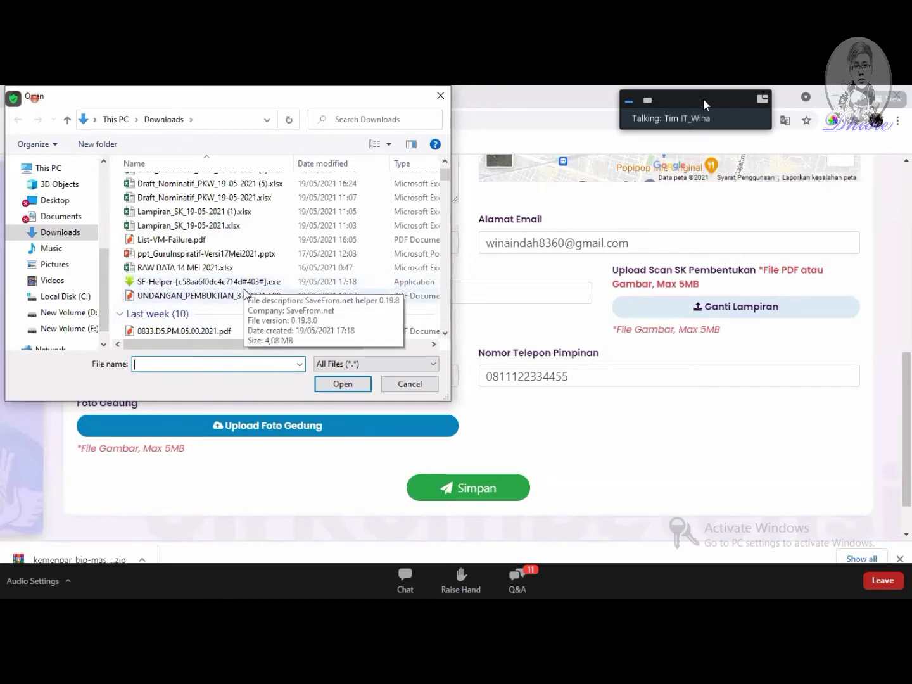
left_click(55, 265)
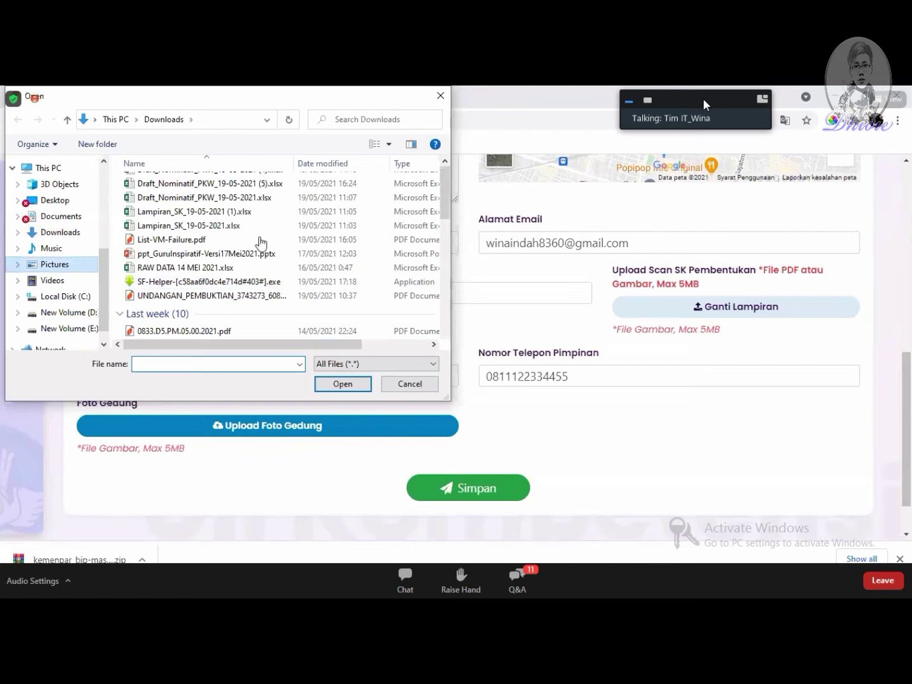
scroll(334, 223, "down", 2)
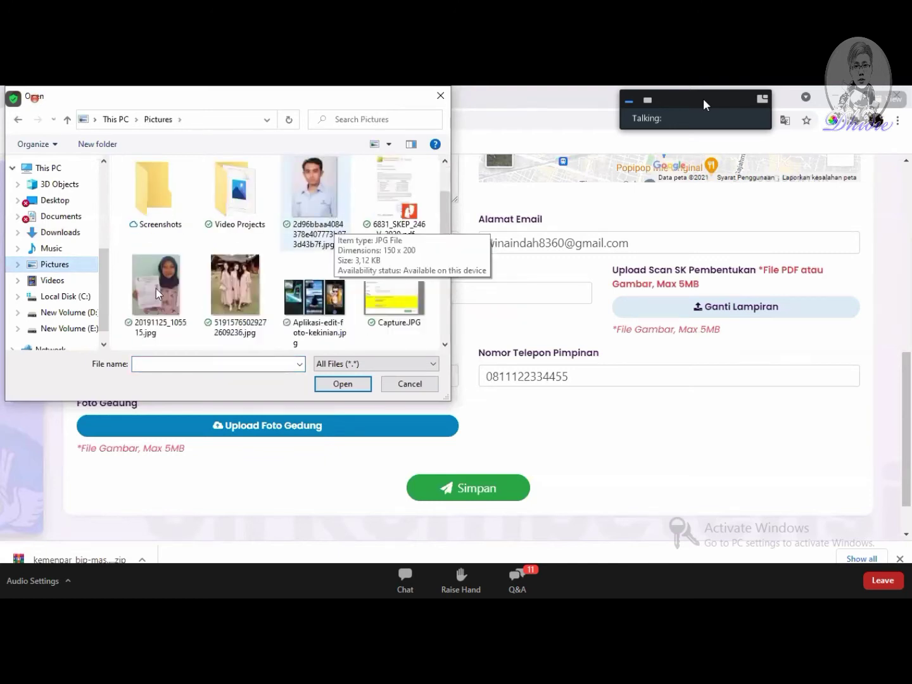
scroll(401, 251, "down", 1)
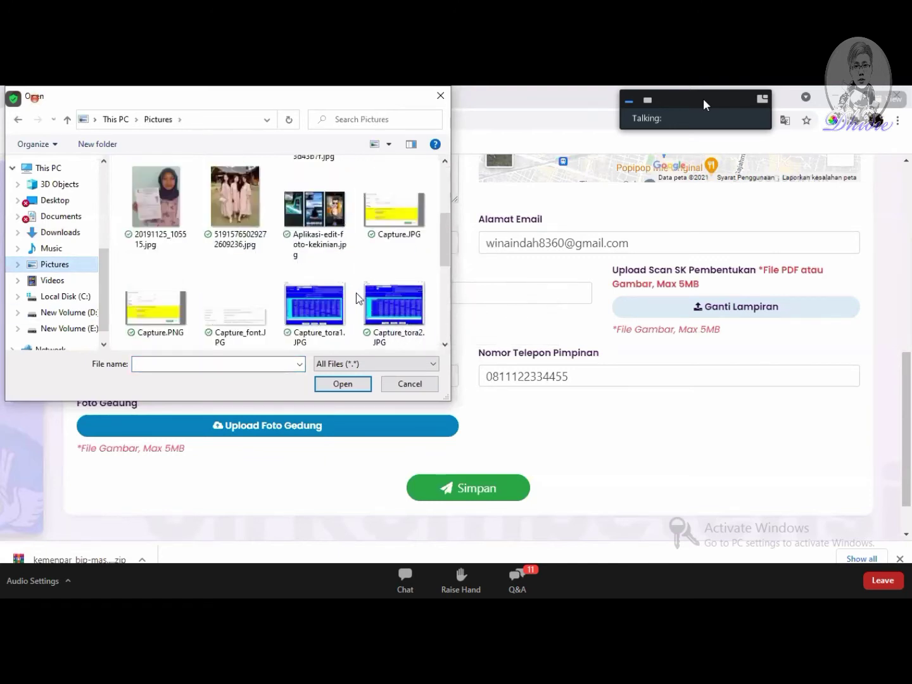
double_click(391, 226)
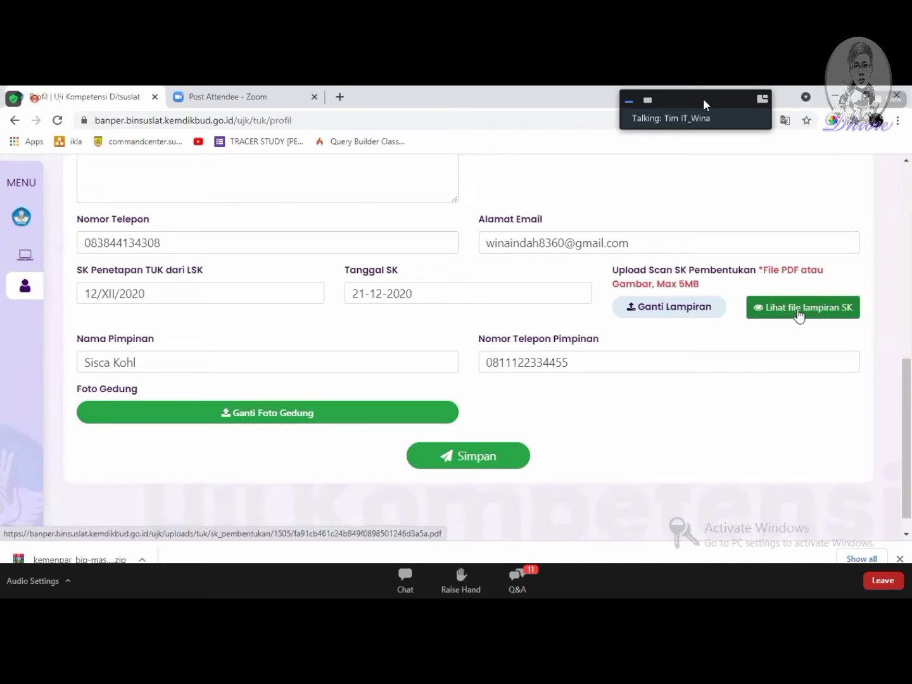
left_click(799, 312)
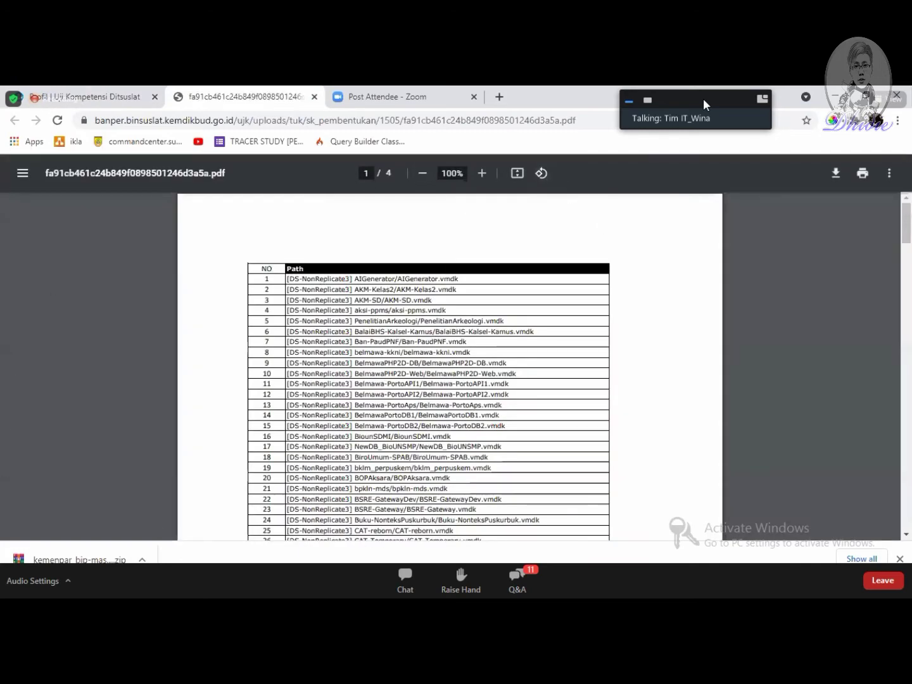
Step: Save the TUK profile data, cancelling the building photo change so the photo stays as it was
left_click(75, 95)
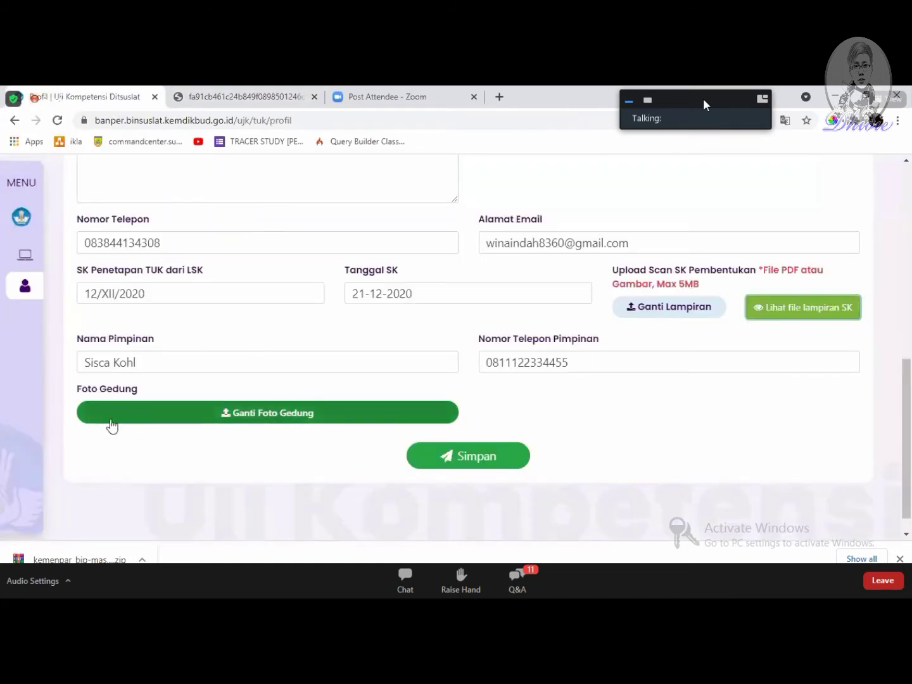
left_click(144, 414)
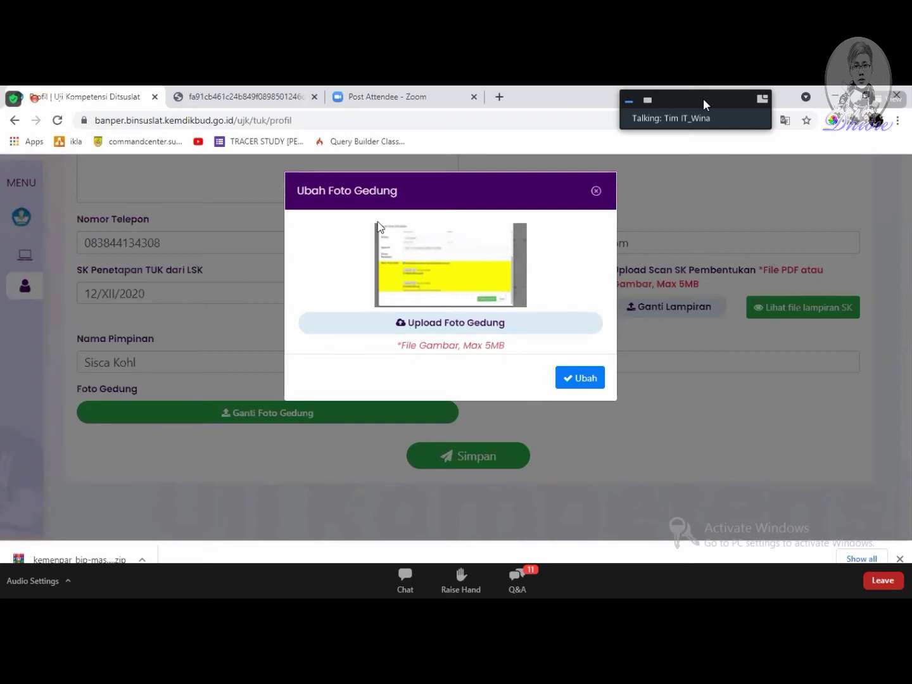
left_click(596, 192)
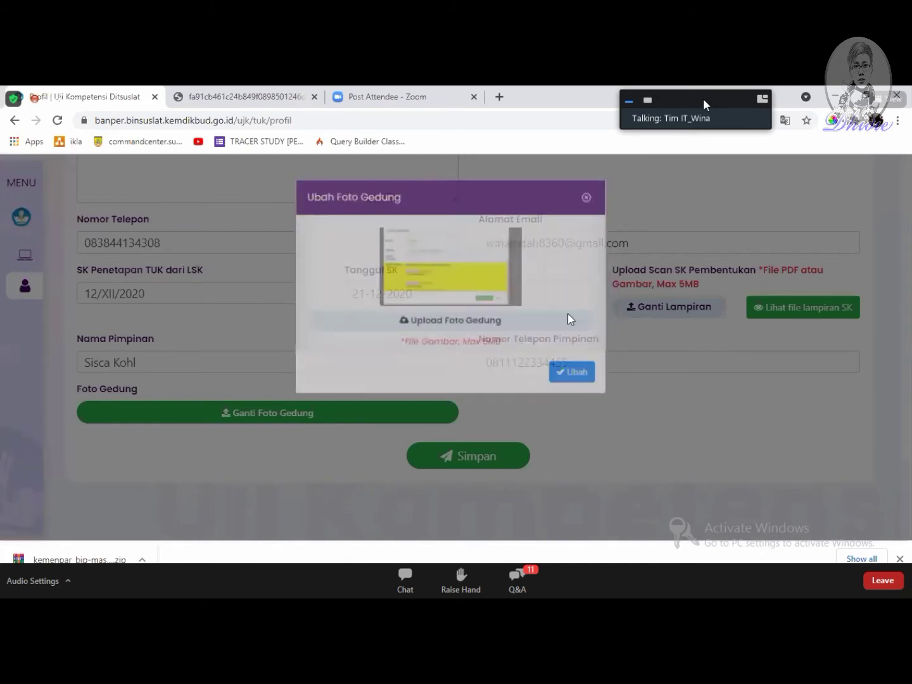
left_click(505, 458)
mouse_move(8, 399)
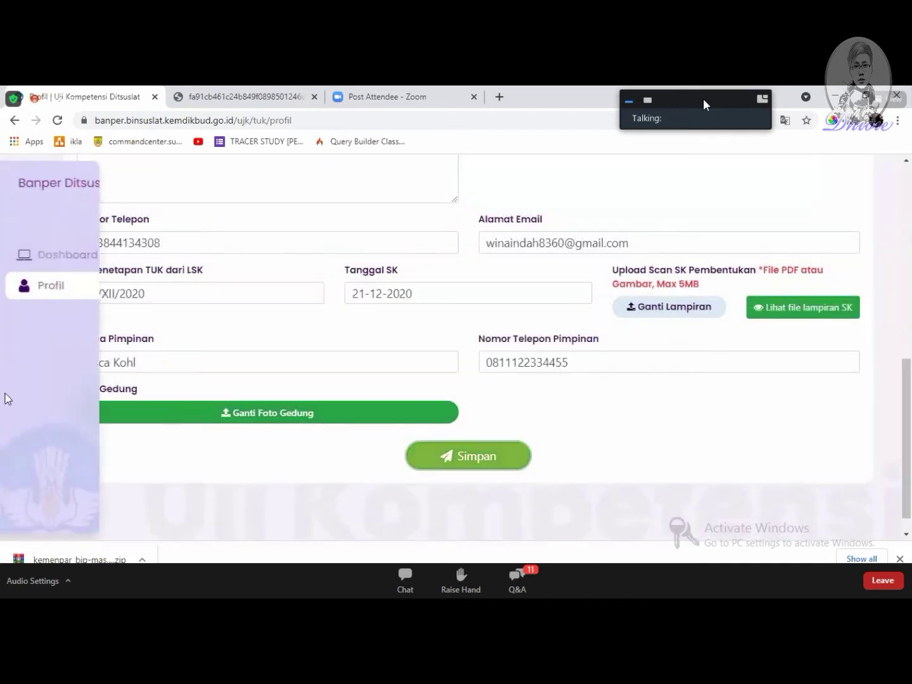
left_click(26, 266)
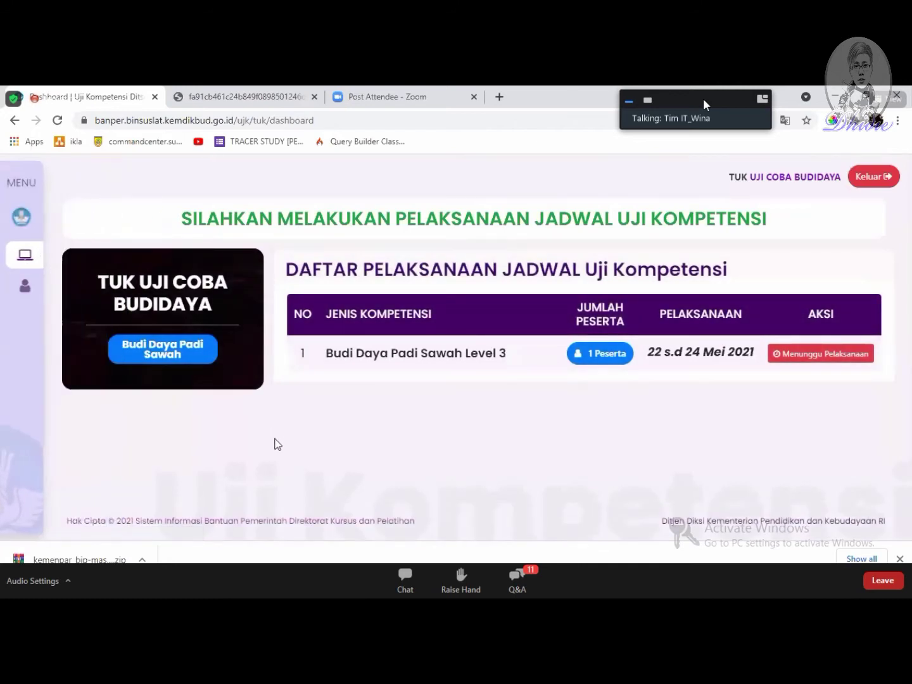
Step: Return to the TUK dashboard listing the Budi Daya Padi Sawah Level 3 schedule
mouse_move(48, 259)
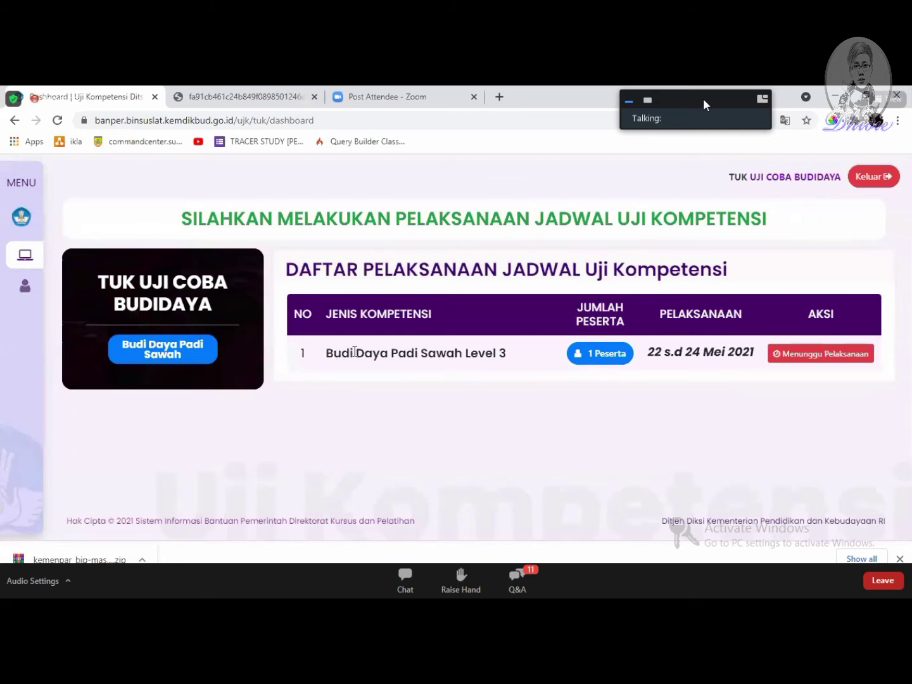
Step: Wait for the Level 3 schedule to show Isi Pelaksanaan, then open its execution page
left_click_drag(463, 357, 329, 368)
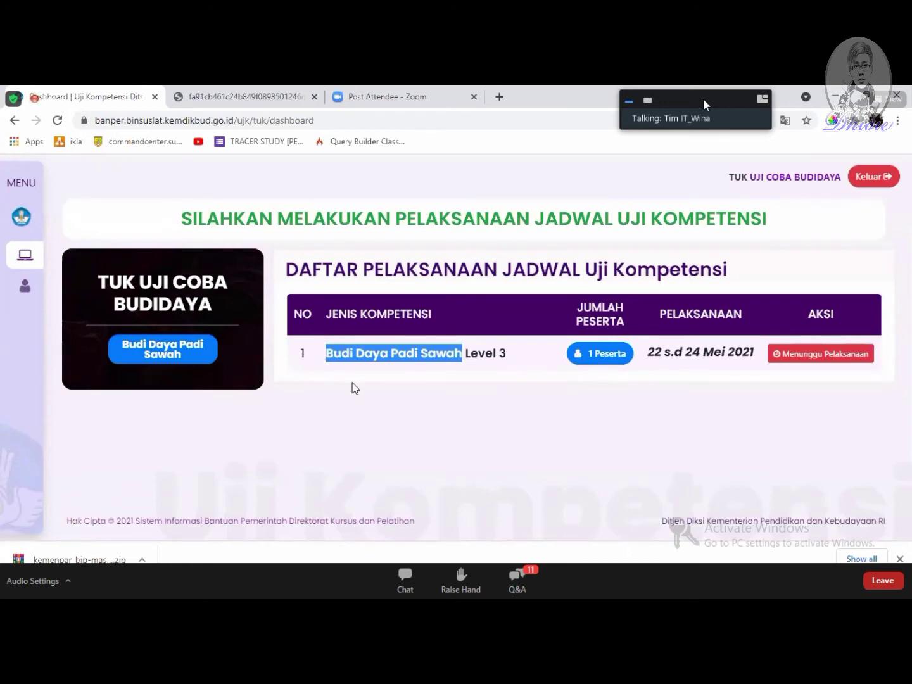
left_click_drag(510, 353, 477, 356)
left_click(491, 388)
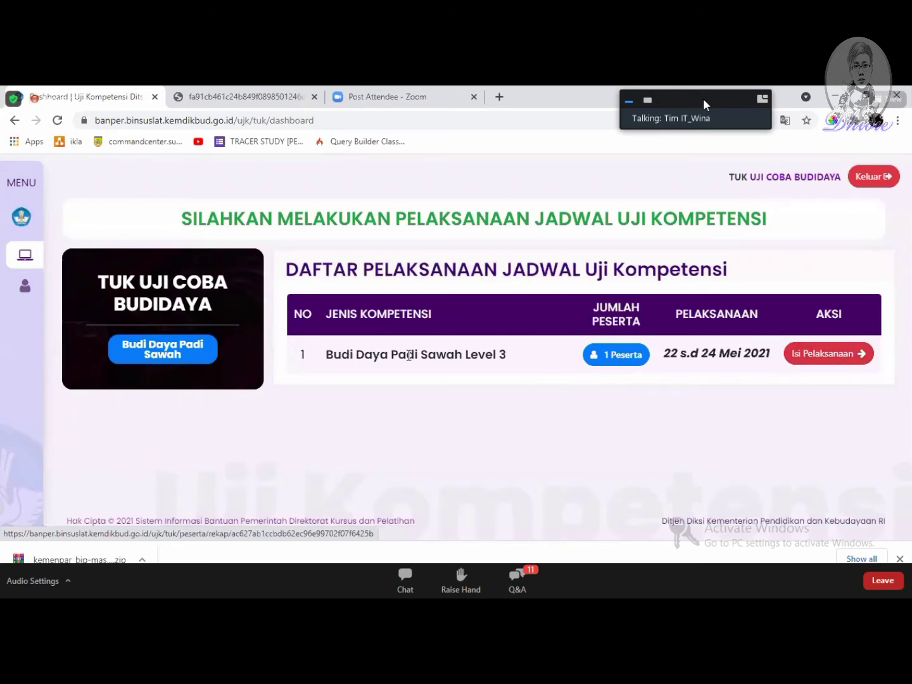
left_click(829, 363)
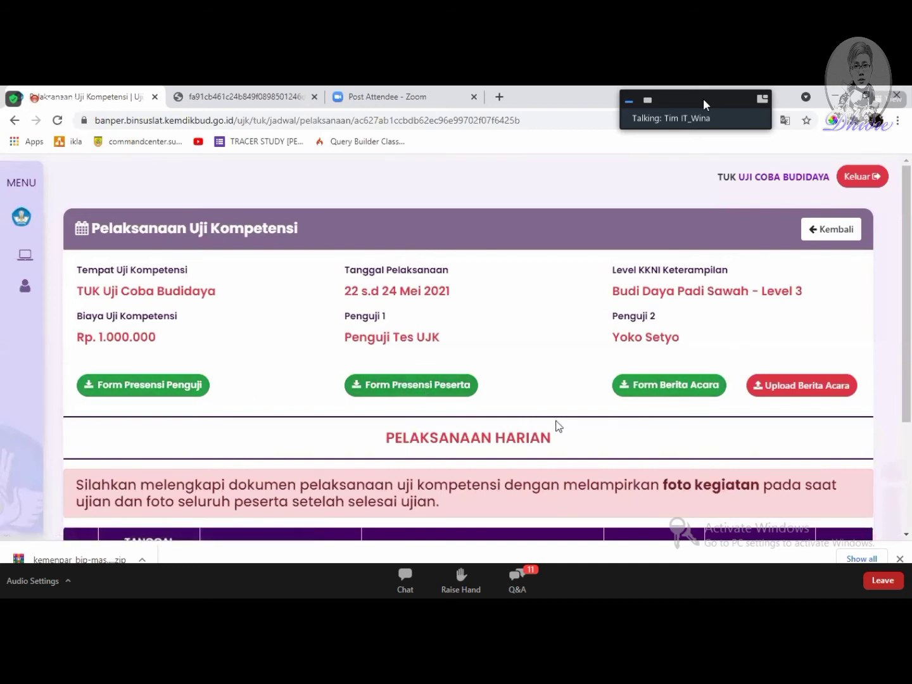
Step: Download the examiner attendance form presensi_penguji (3).docx and open it in Word
mouse_move(44, 402)
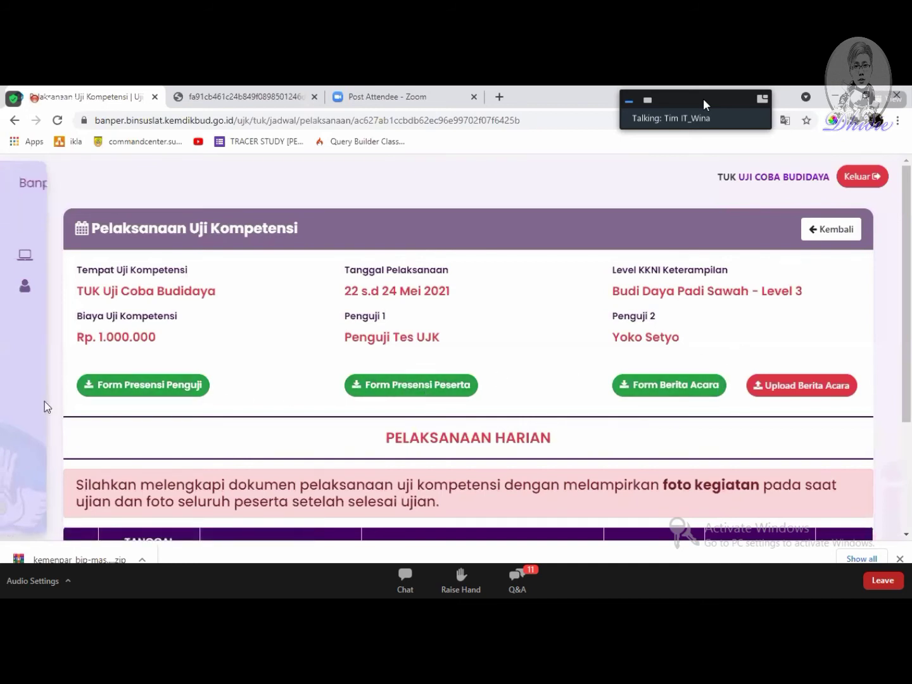
left_click(166, 391)
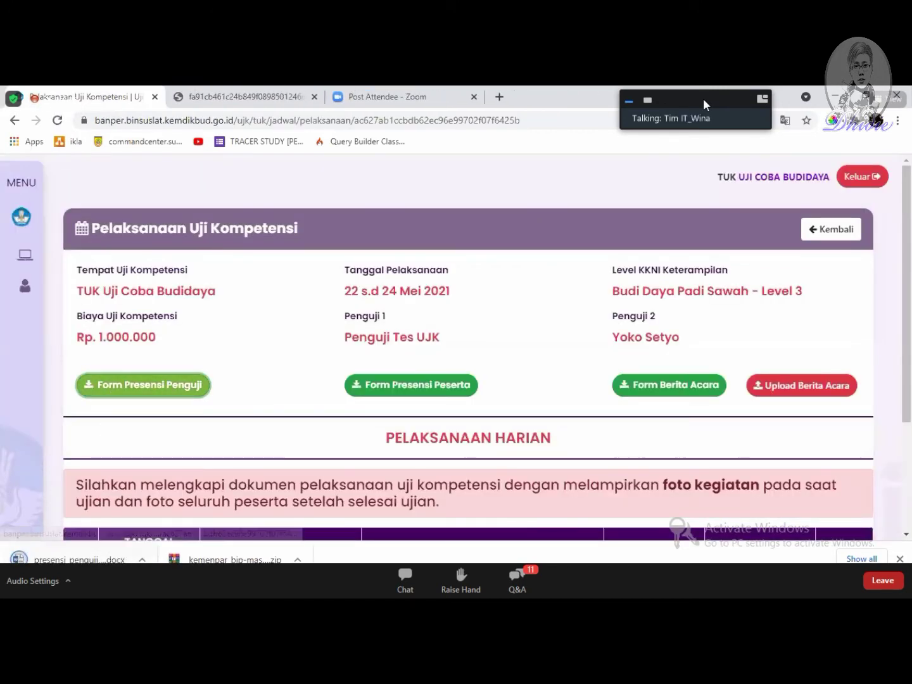
left_click(68, 560)
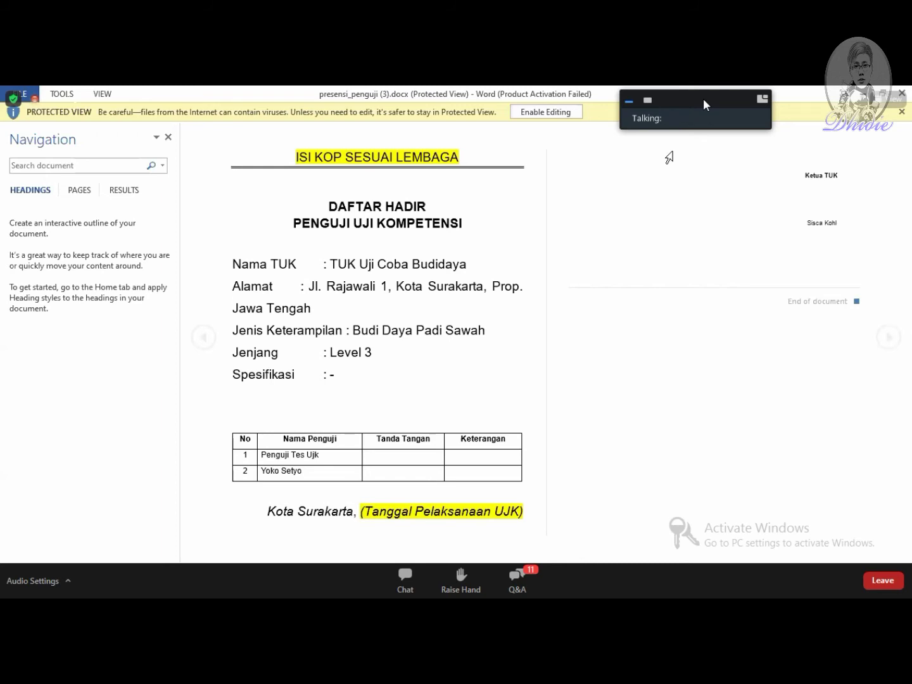
Step: Enable editing of the examiner attendance list, review it, then return to the browser's execution page
left_click(544, 111)
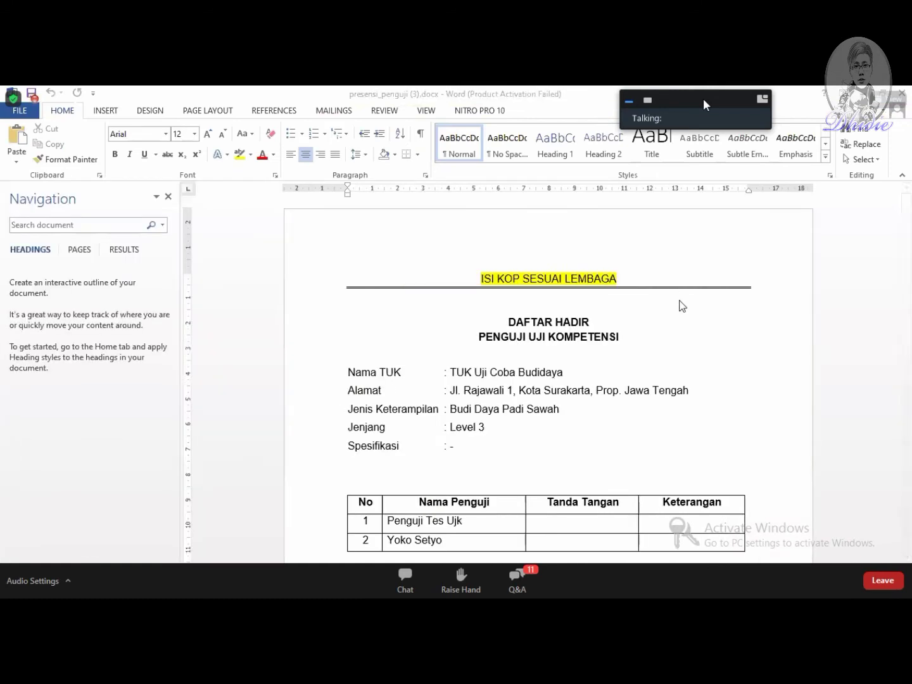
scroll(688, 326, "down", 3)
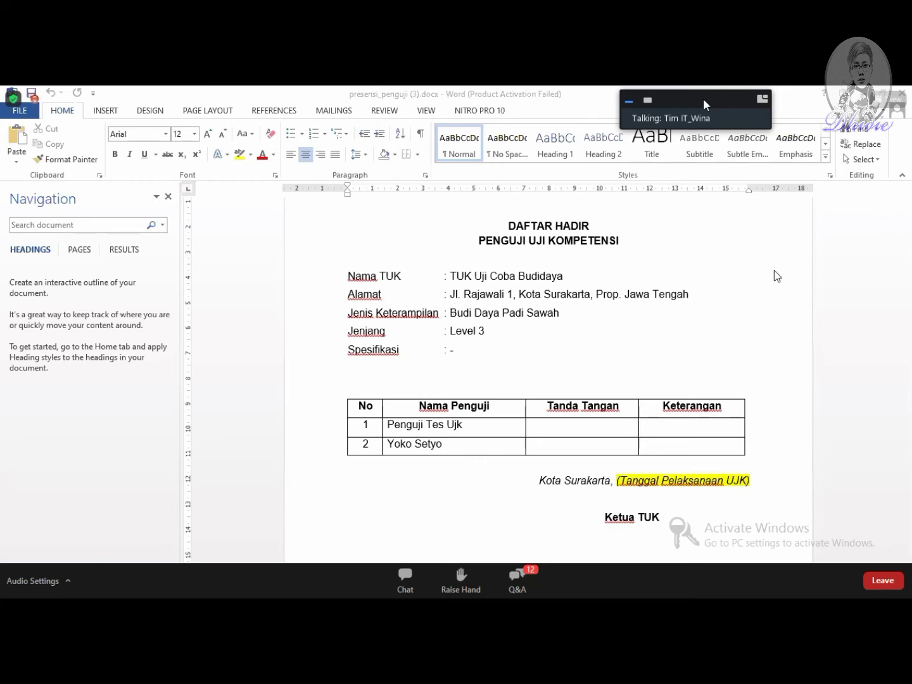
scroll(495, 359, "down", 1)
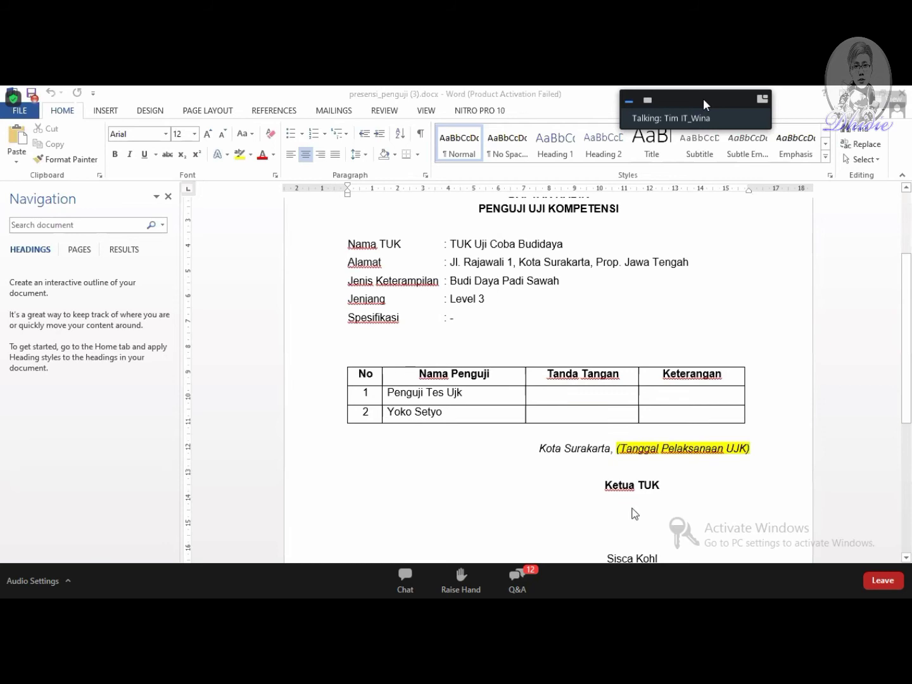
scroll(677, 429, "down", 1)
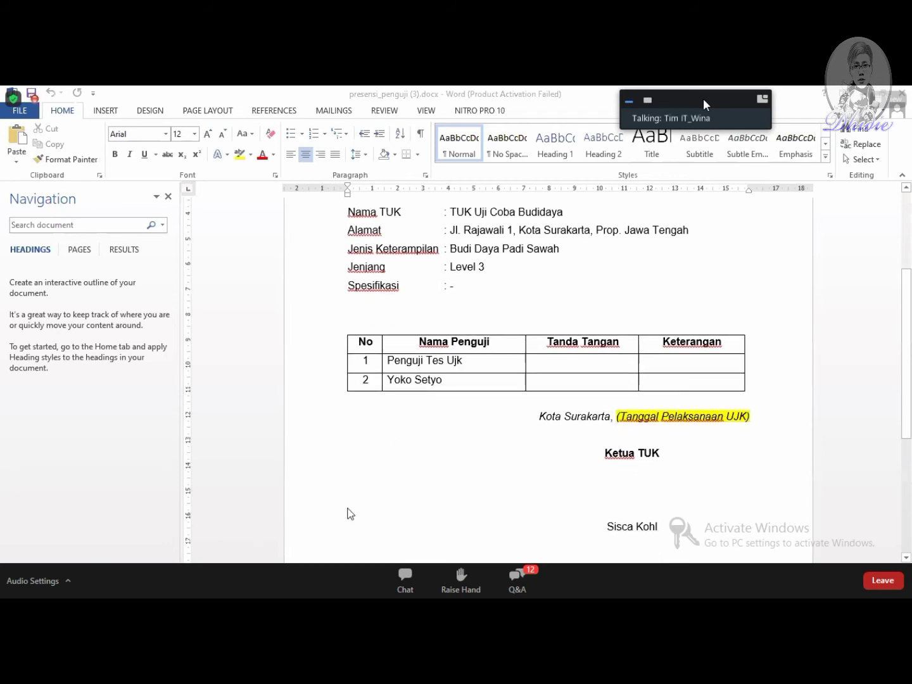
scroll(526, 348, "up", 3)
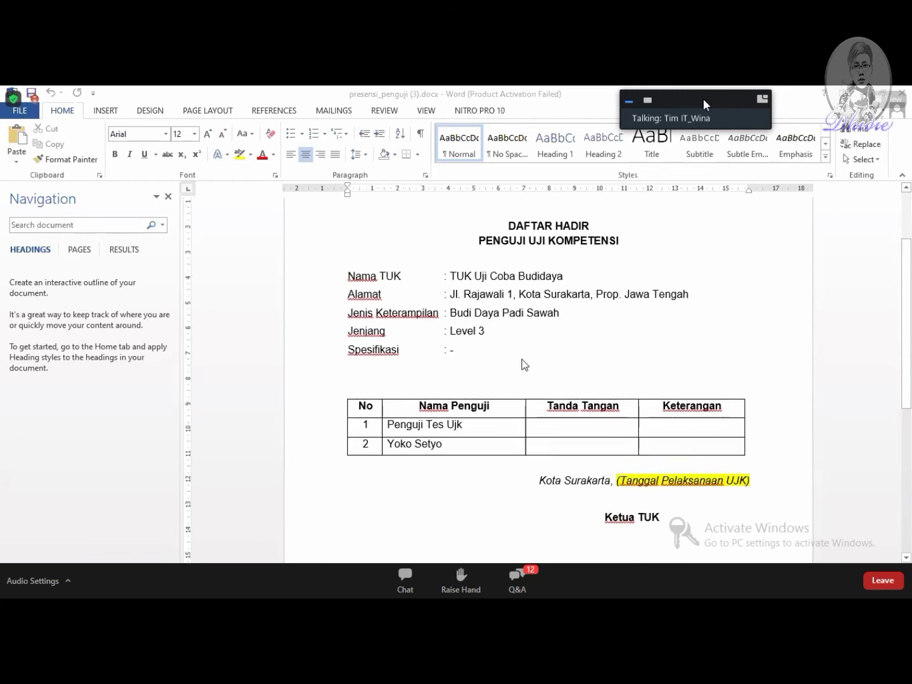
mouse_move(244, 554)
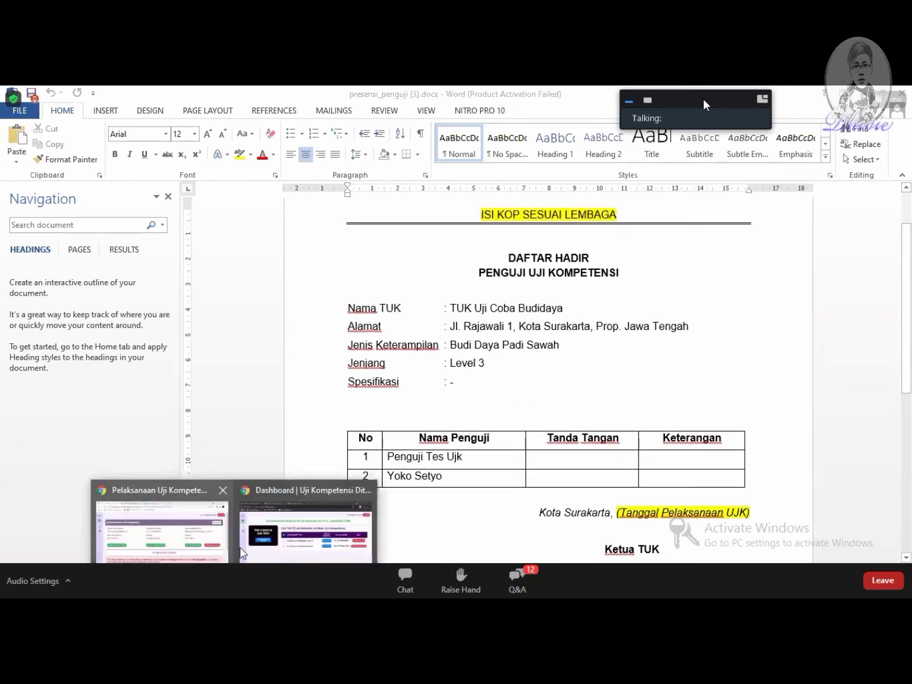
left_click(198, 553)
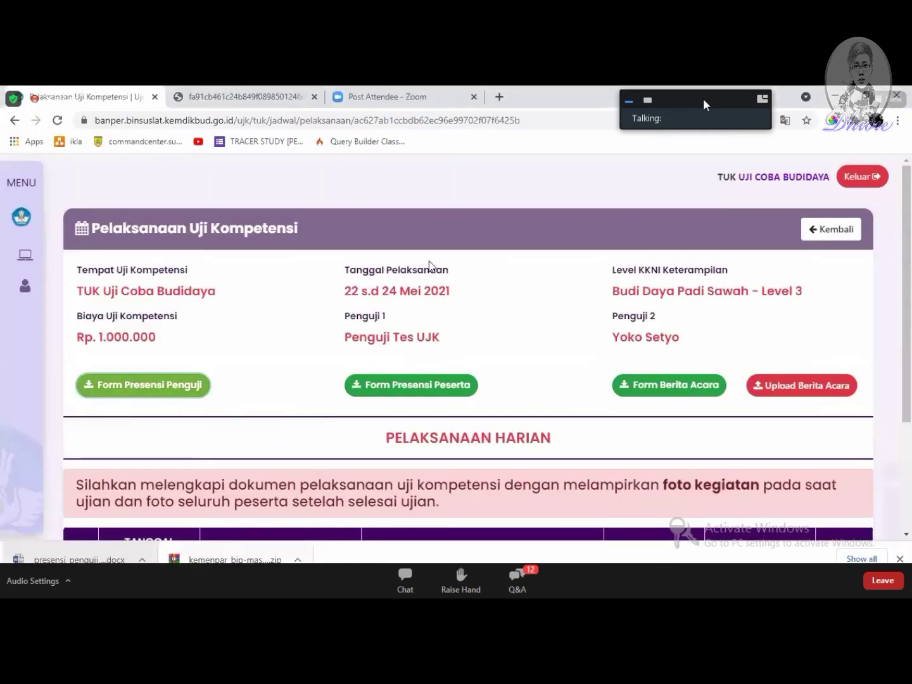
Step: Download presensi_peserta (6).docx and enable editing of it in Word
left_click(441, 388)
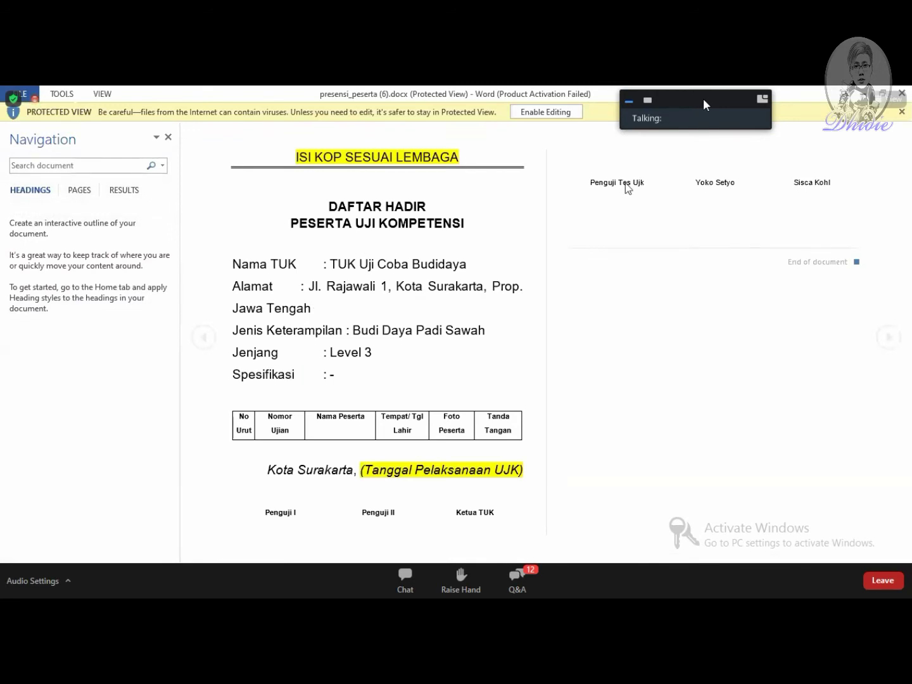
left_click(546, 112)
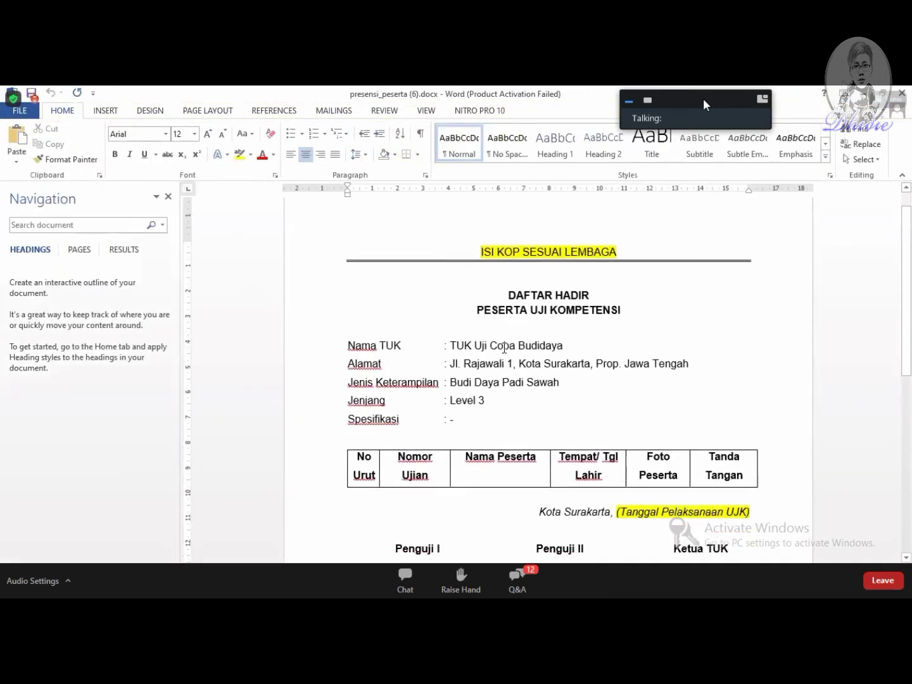
Step: Review the participant attendance table and signatures, then return to the Pelaksanaan Uji Kompetensi page
scroll(500, 323, "down", 5)
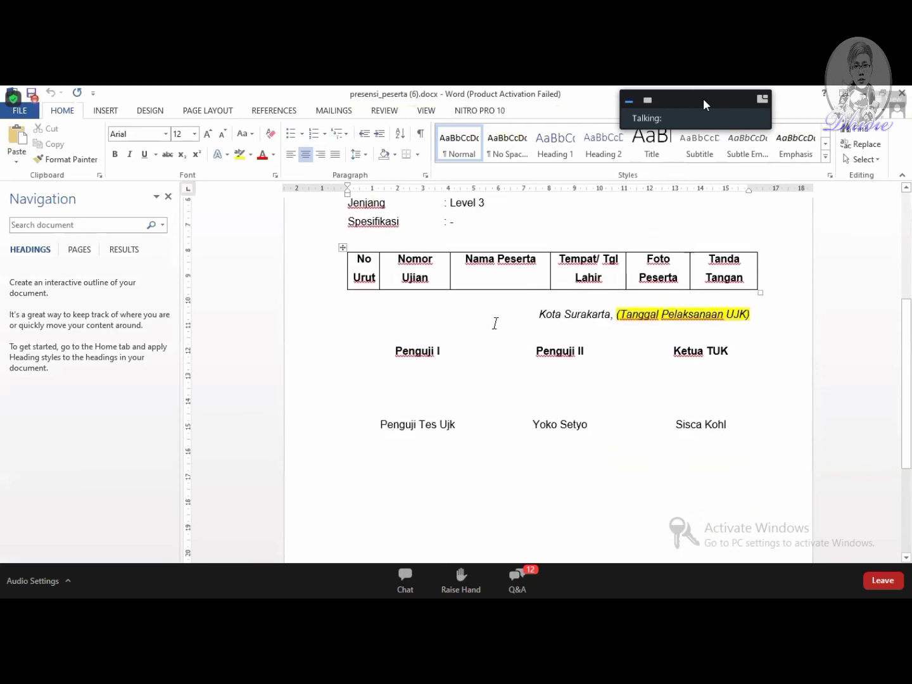
scroll(468, 341, "up", 2)
scroll(447, 365, "up", 1)
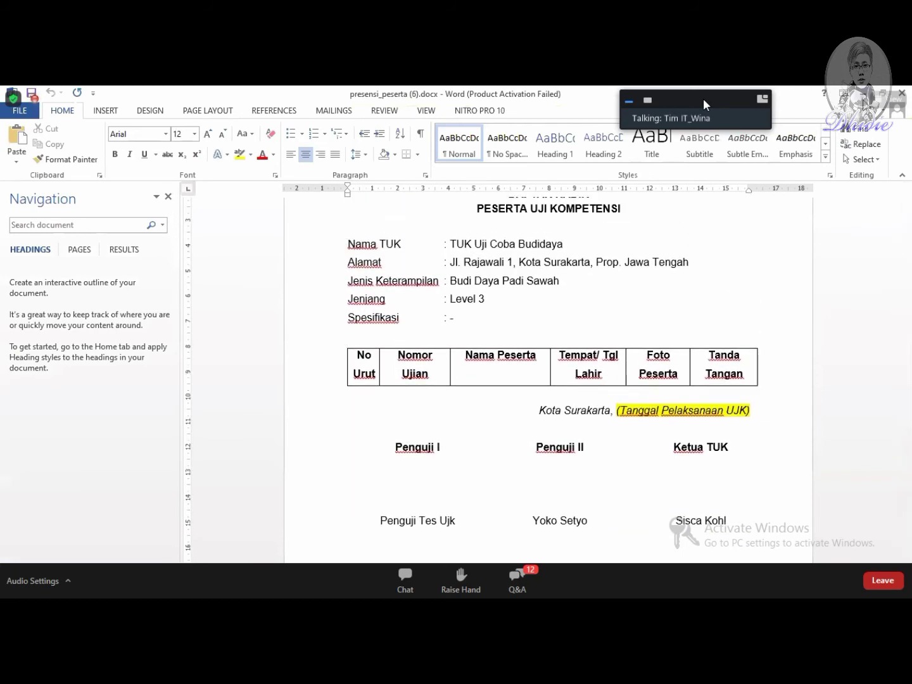
scroll(714, 314, "up", 3)
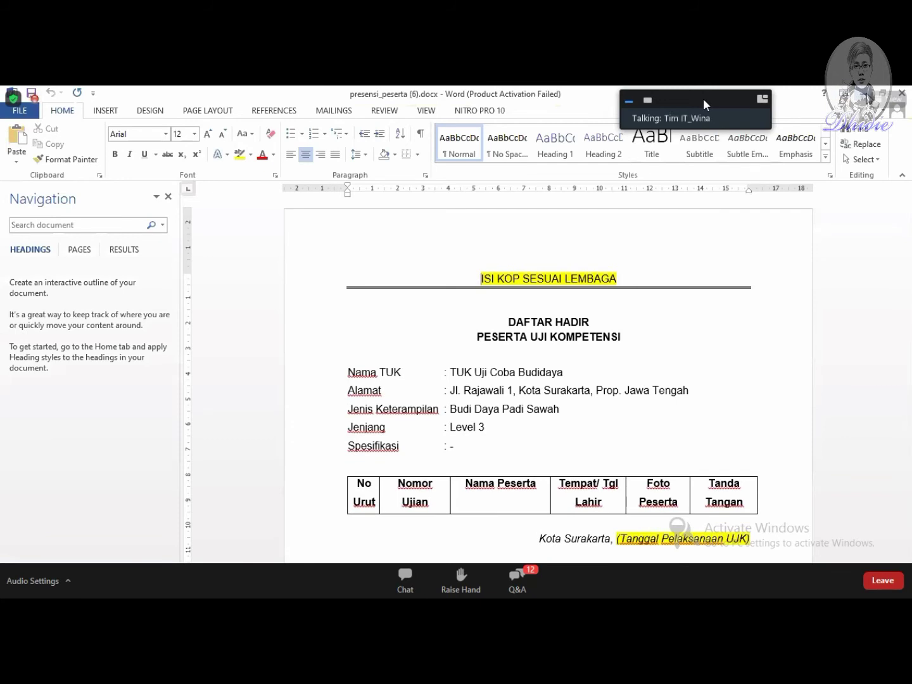
left_click(234, 562)
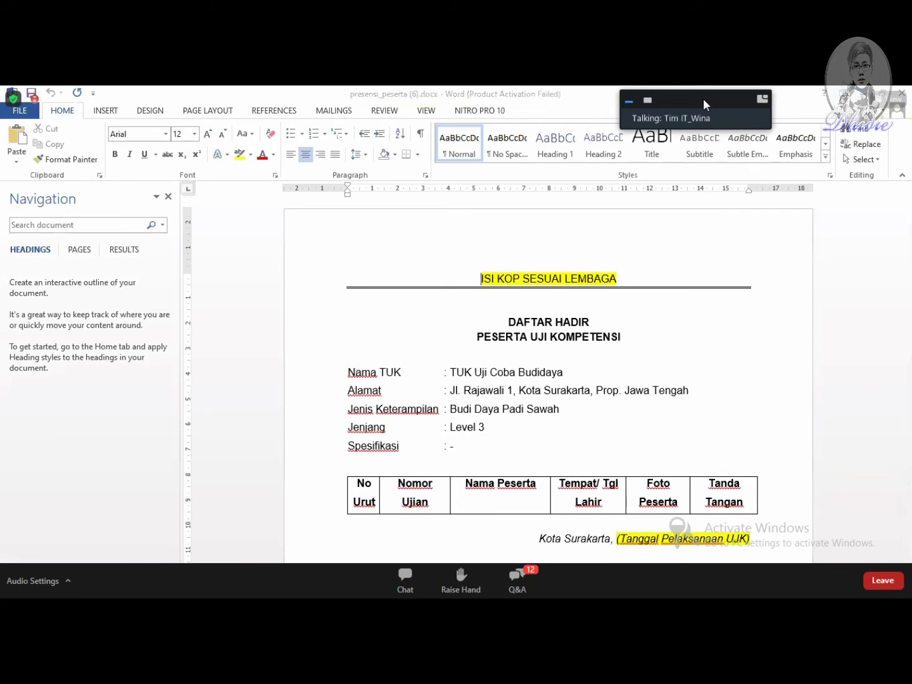
left_click(180, 527)
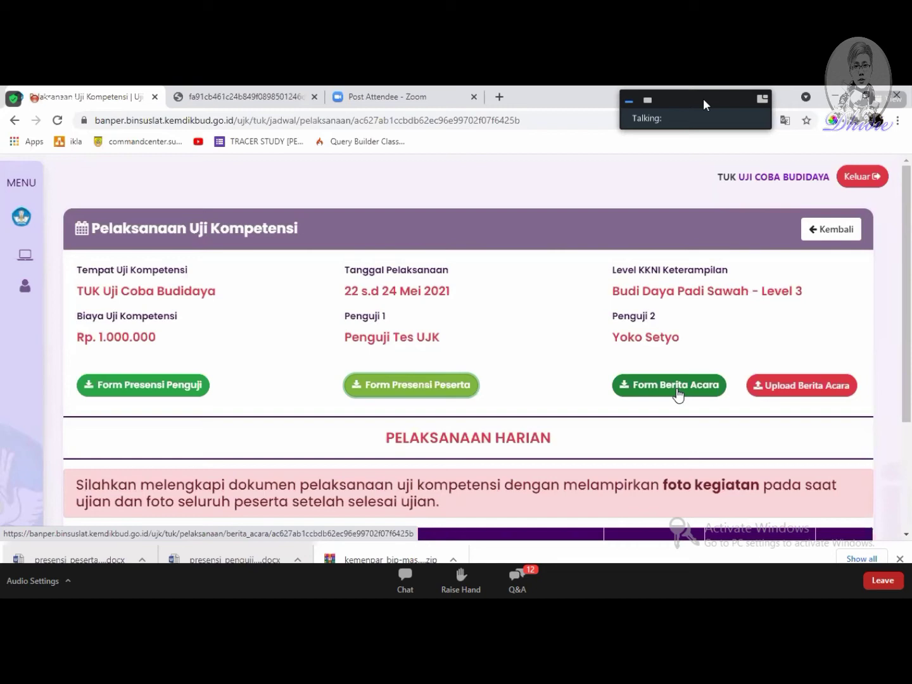
Step: Download berita_acara_20210522.docx and open it in Word
left_click(676, 391)
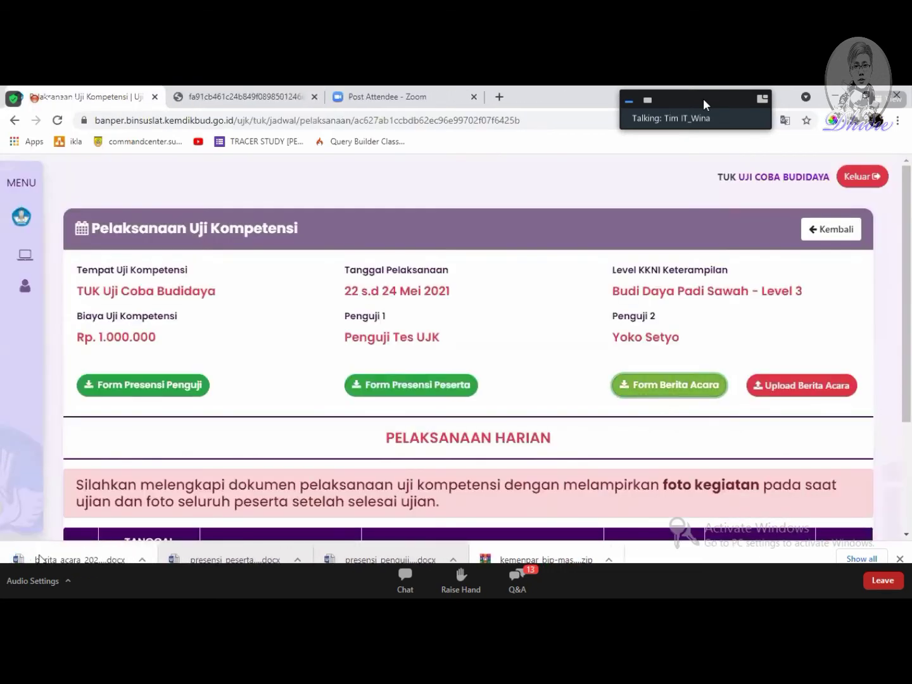
left_click(43, 559)
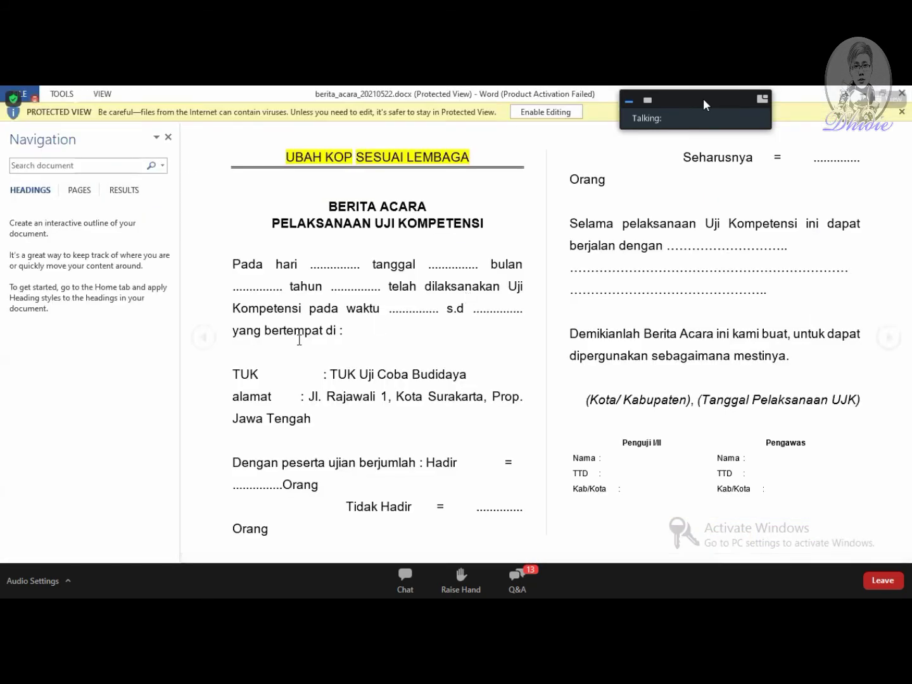
Step: Enable editing of the berita acara document in Word
left_click(542, 114)
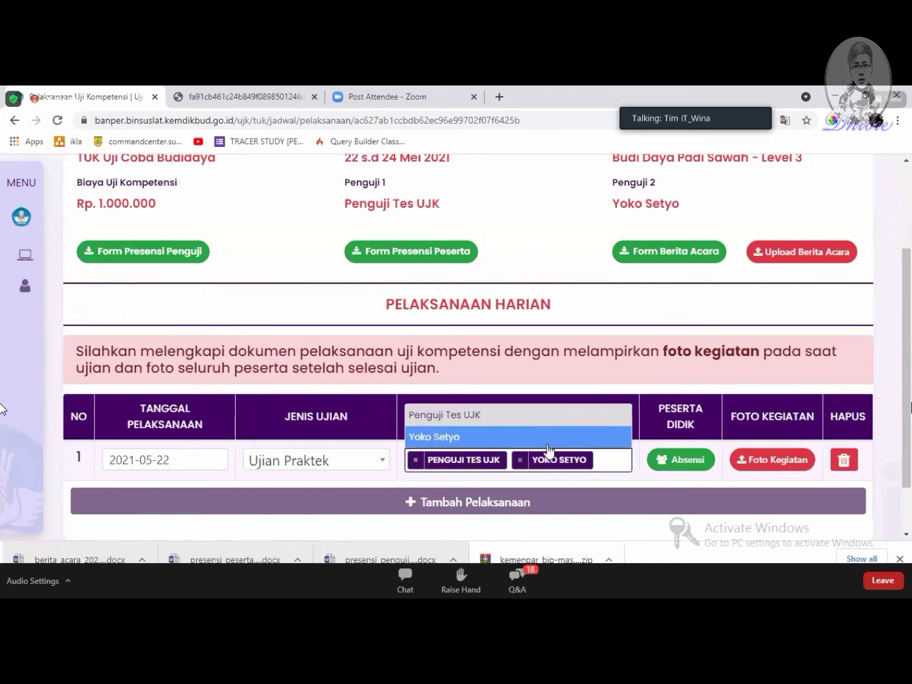
Step: Confirm both examiners are tagged, then open the 22 Mei 2021 participants' attendance
left_click(612, 462)
left_click(603, 460)
left_click(613, 464)
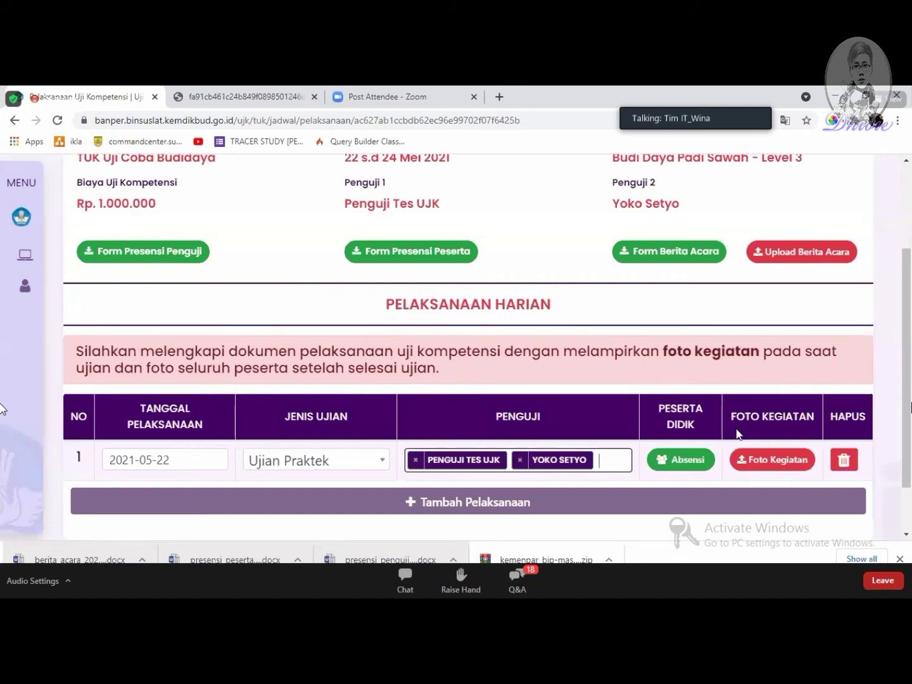
left_click(683, 468)
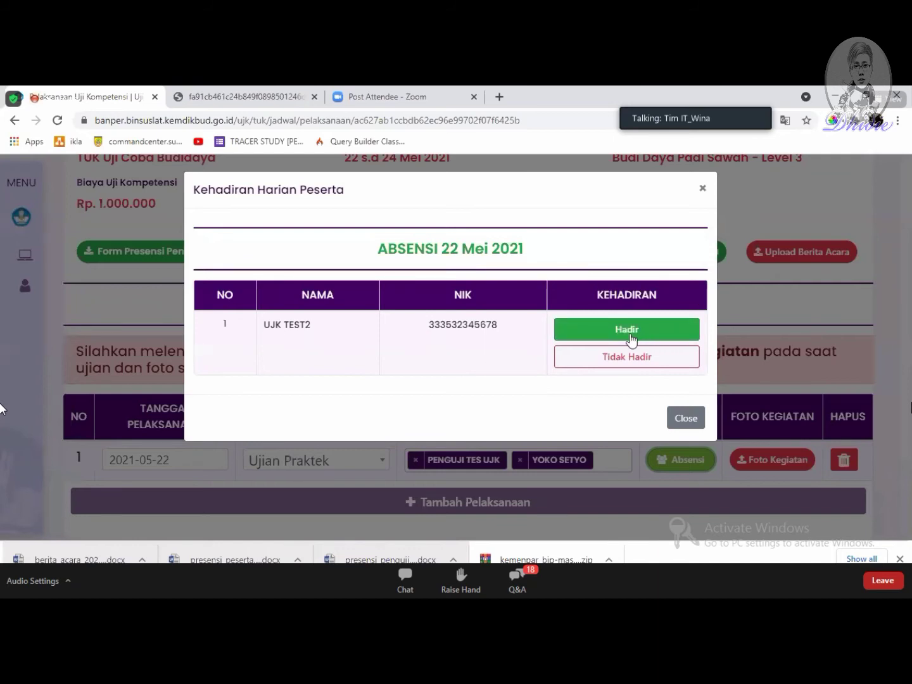
Step: Toggle the participant between Hadir and Tidak Hadir, then close the attendance list
left_click(658, 336)
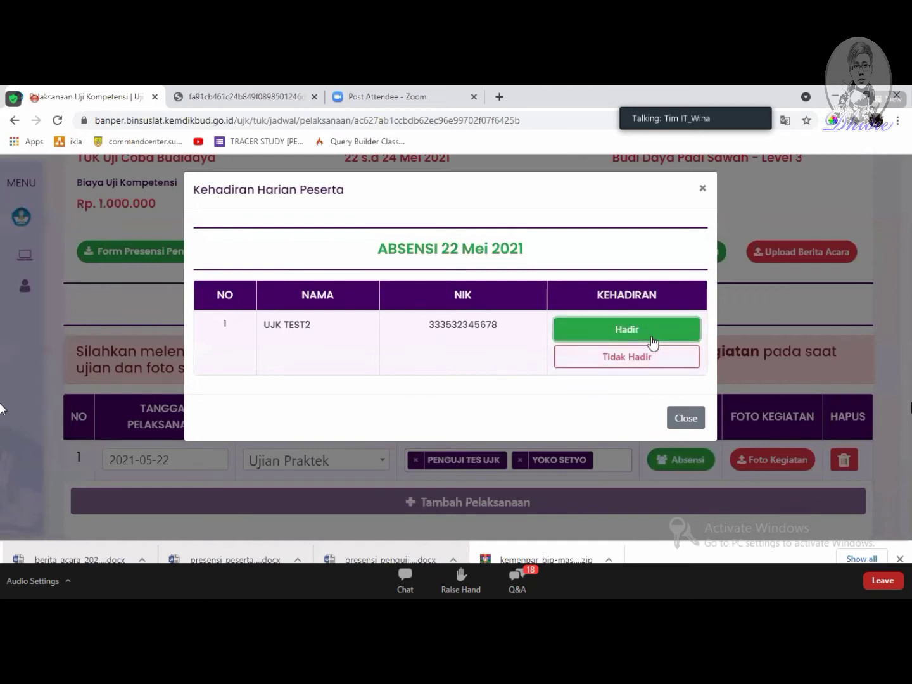
left_click(646, 356)
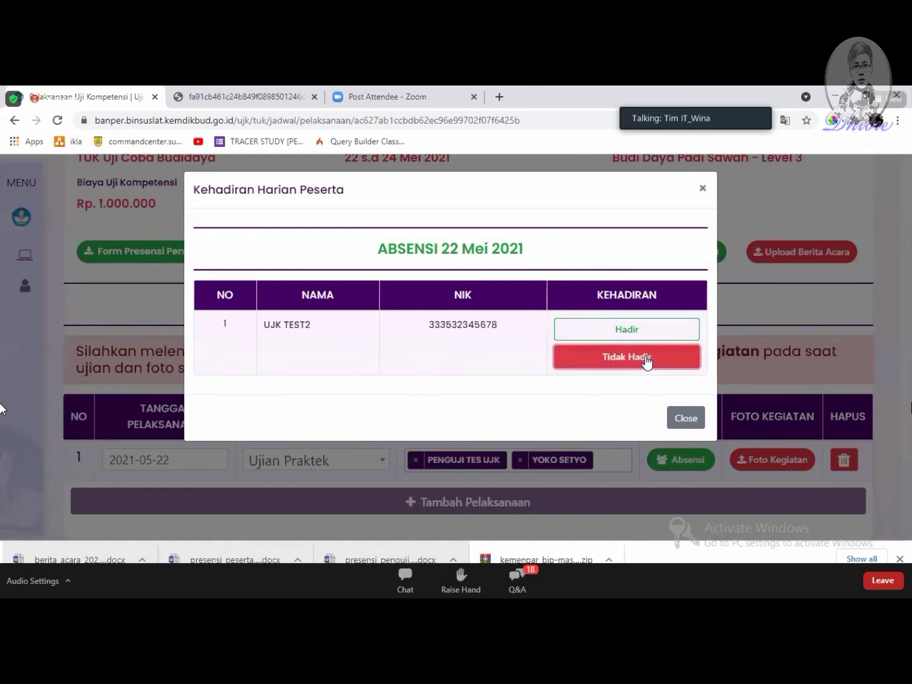
left_click(640, 329)
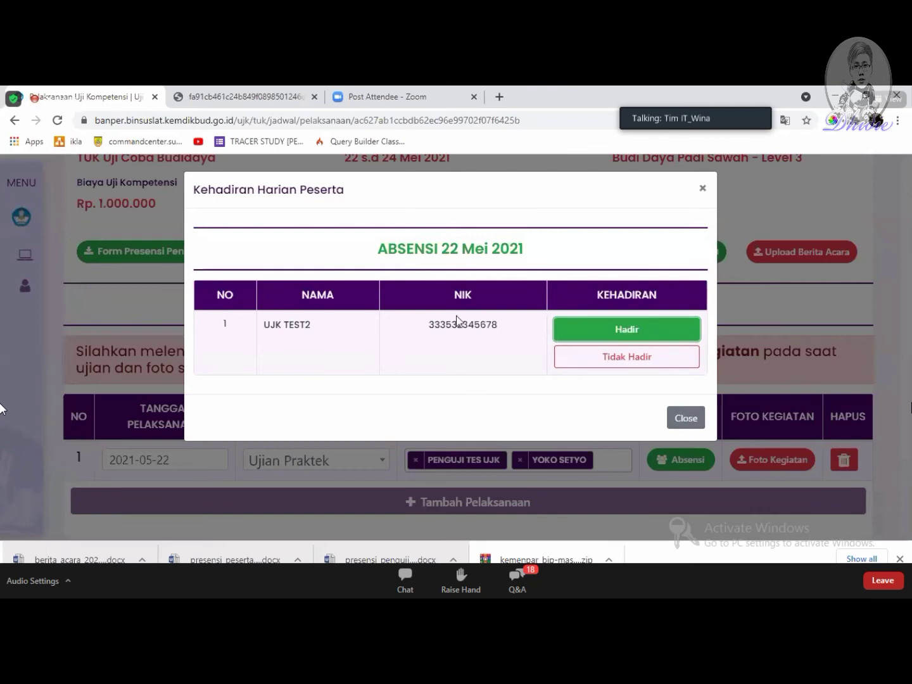
left_click(642, 362)
left_click(639, 332)
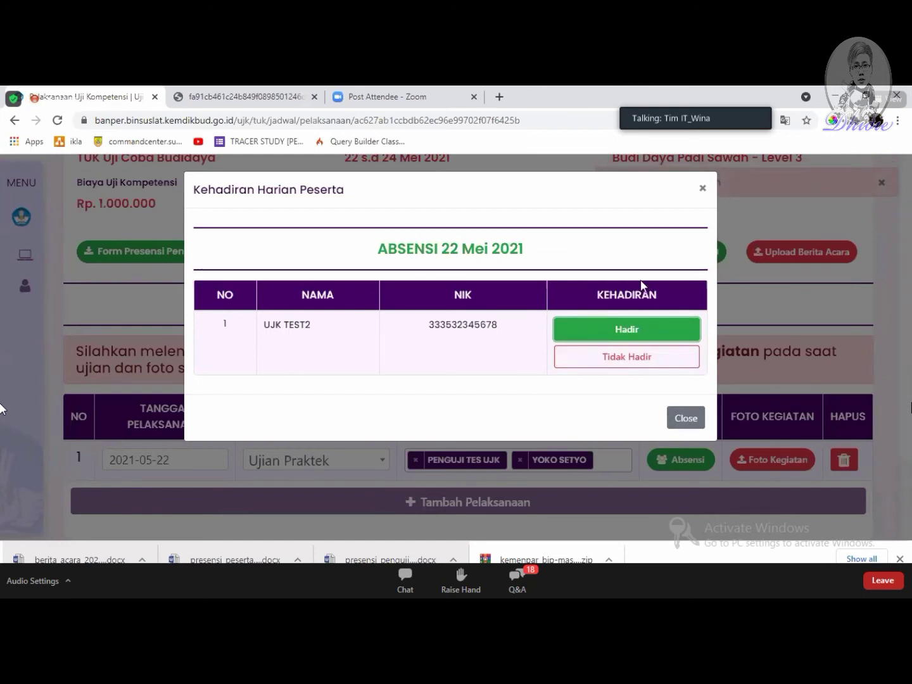
left_click(686, 417)
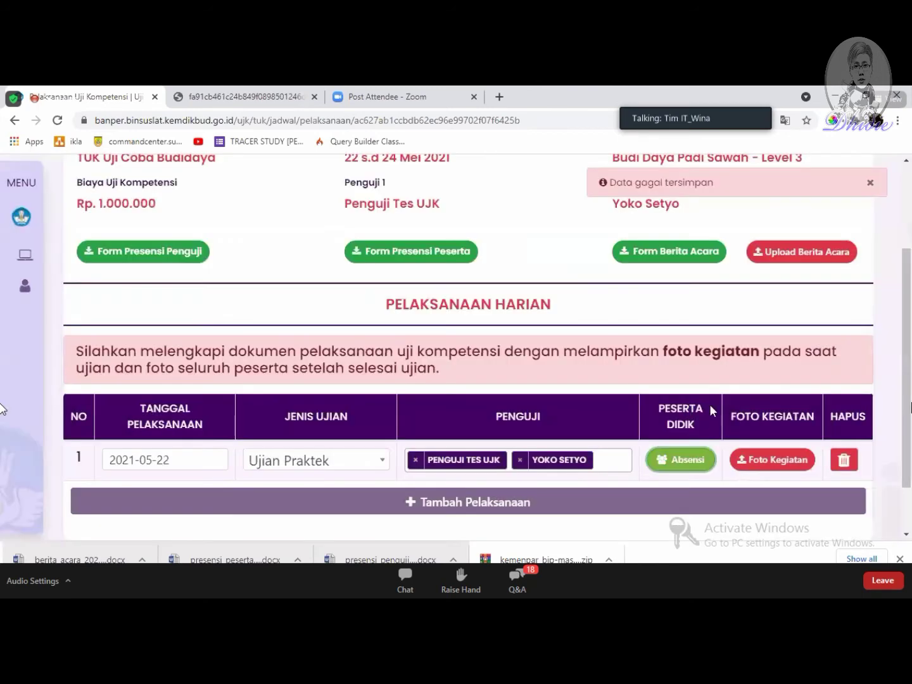
Step: Reopen the attendance list, confirm Hadir for 22 Mei 2021, and close it
left_click(674, 458)
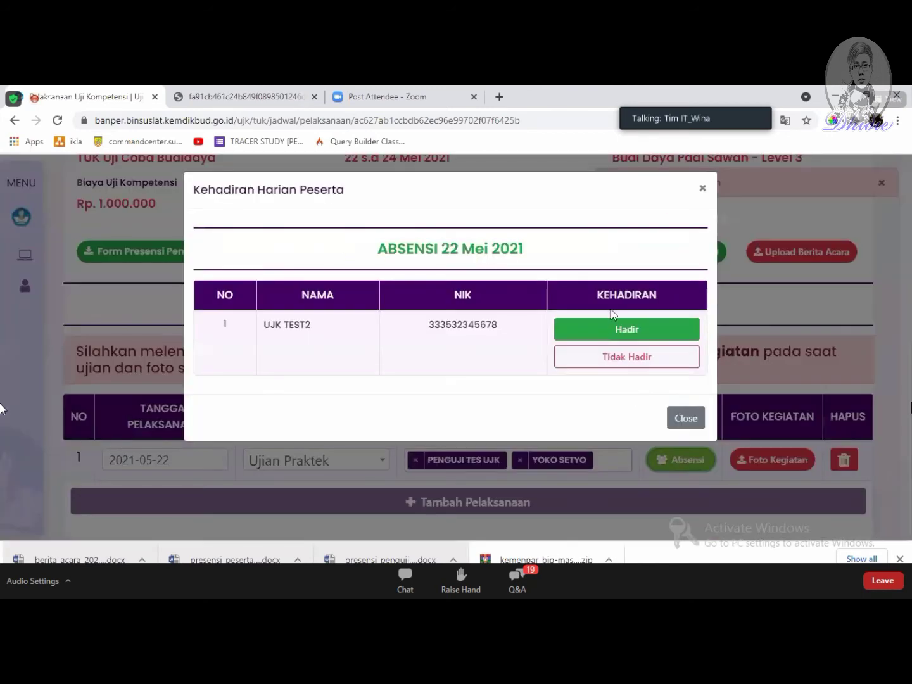
left_click(645, 338)
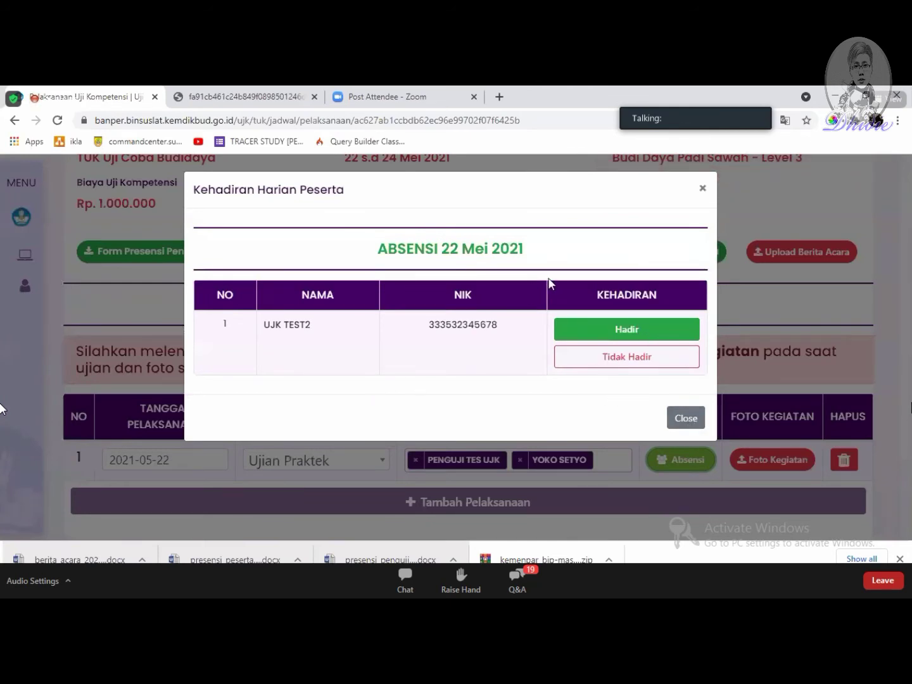
left_click_drag(551, 248, 337, 265)
left_click(399, 258)
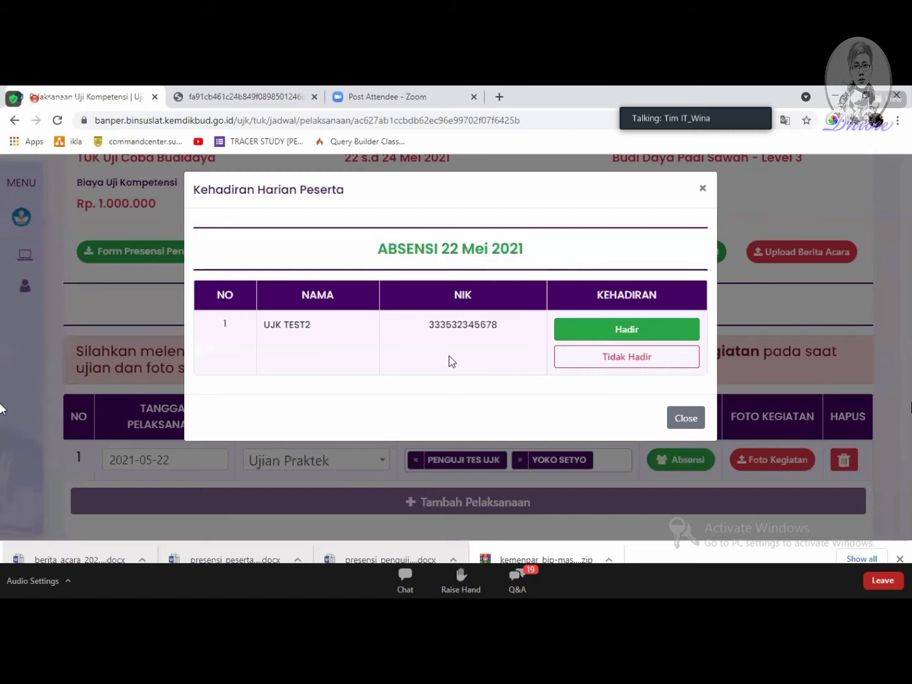
left_click(699, 421)
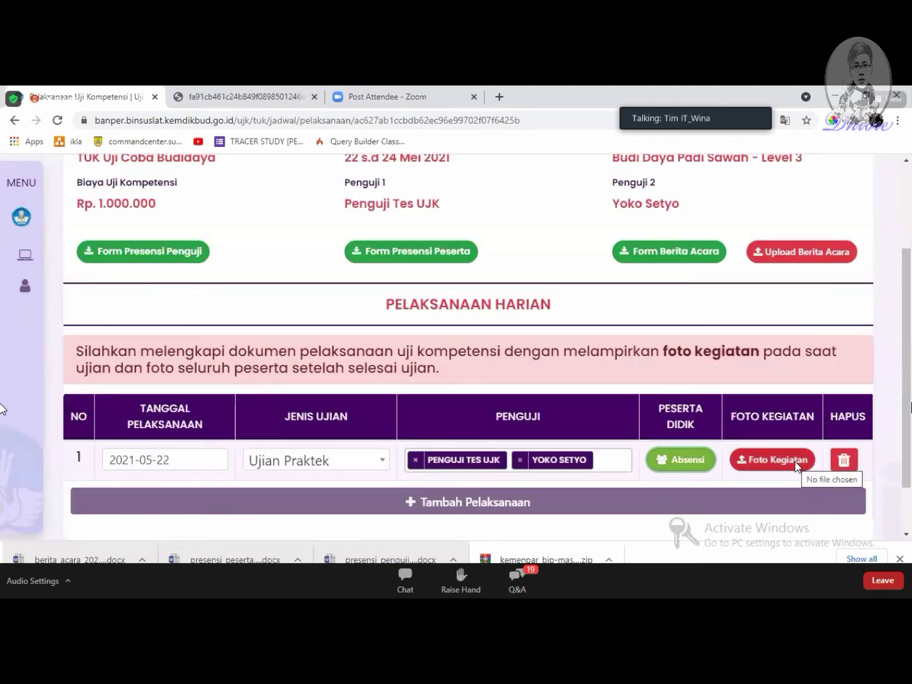
left_click(796, 466)
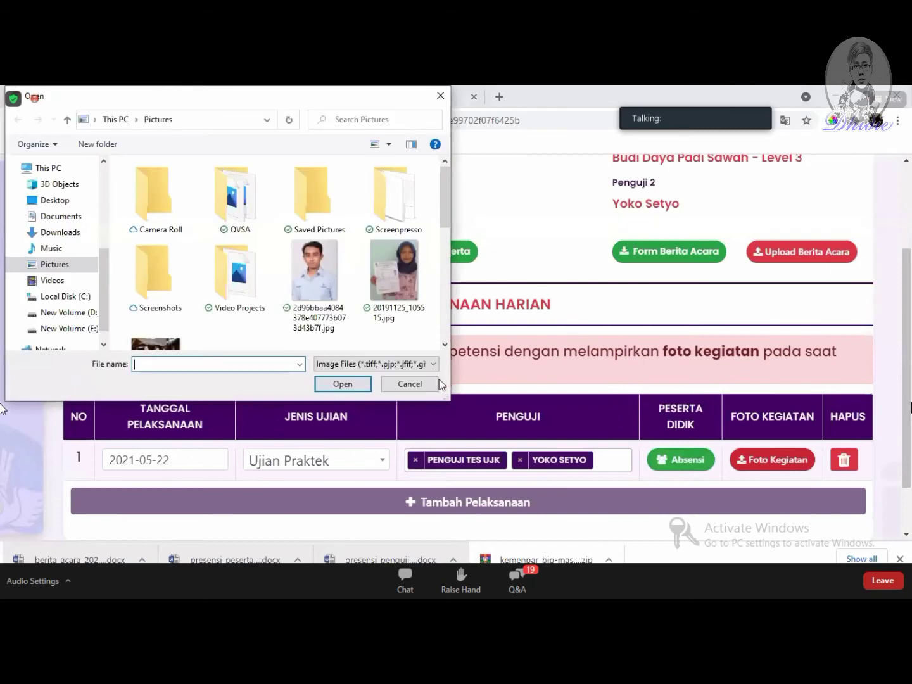
left_click(410, 383)
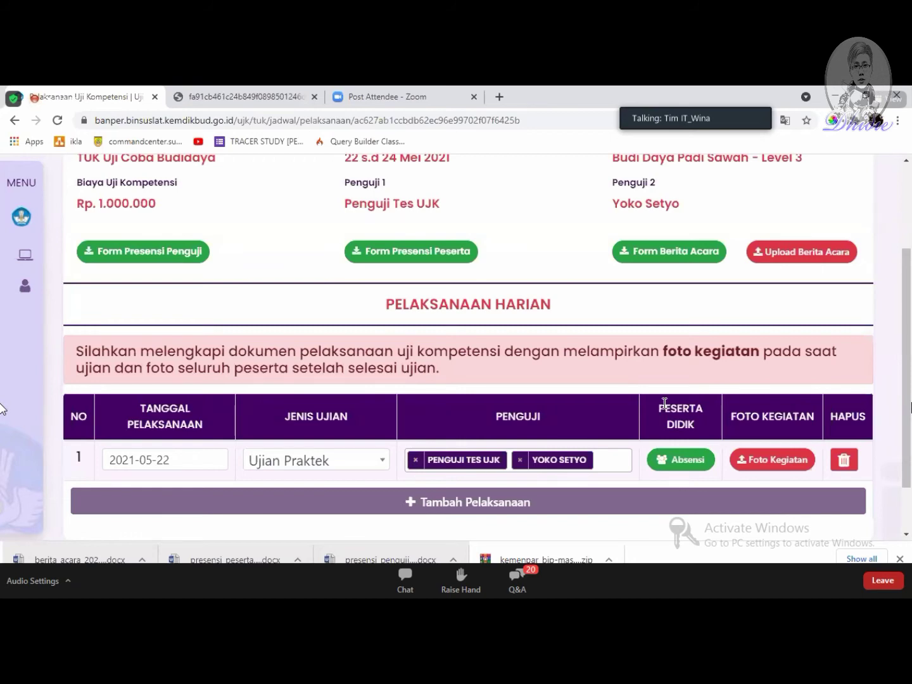
left_click(787, 460)
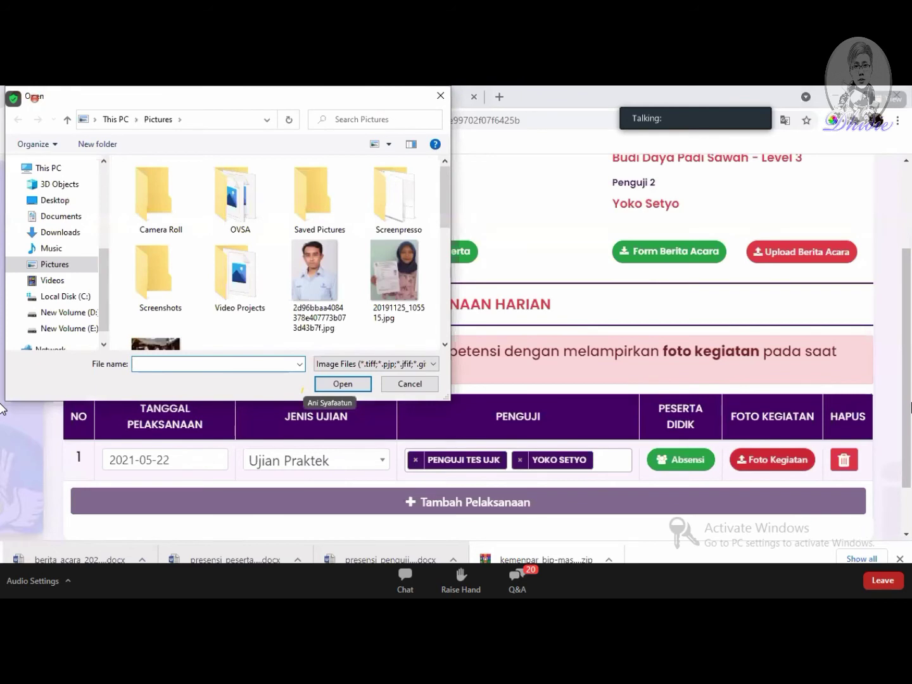
scroll(359, 290, "down", 1)
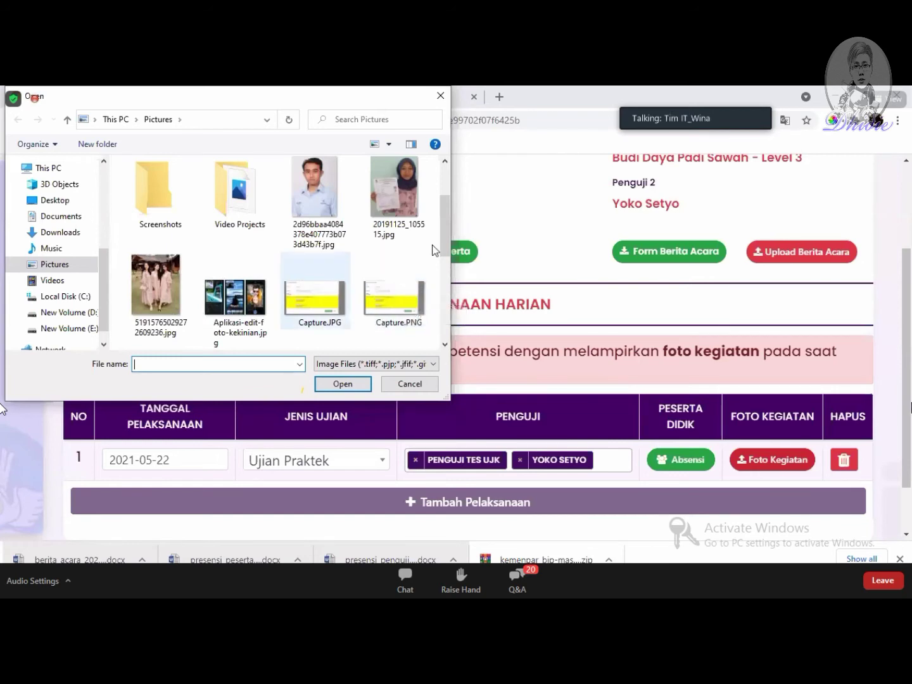
scroll(388, 273, "down", 1)
left_click(236, 226)
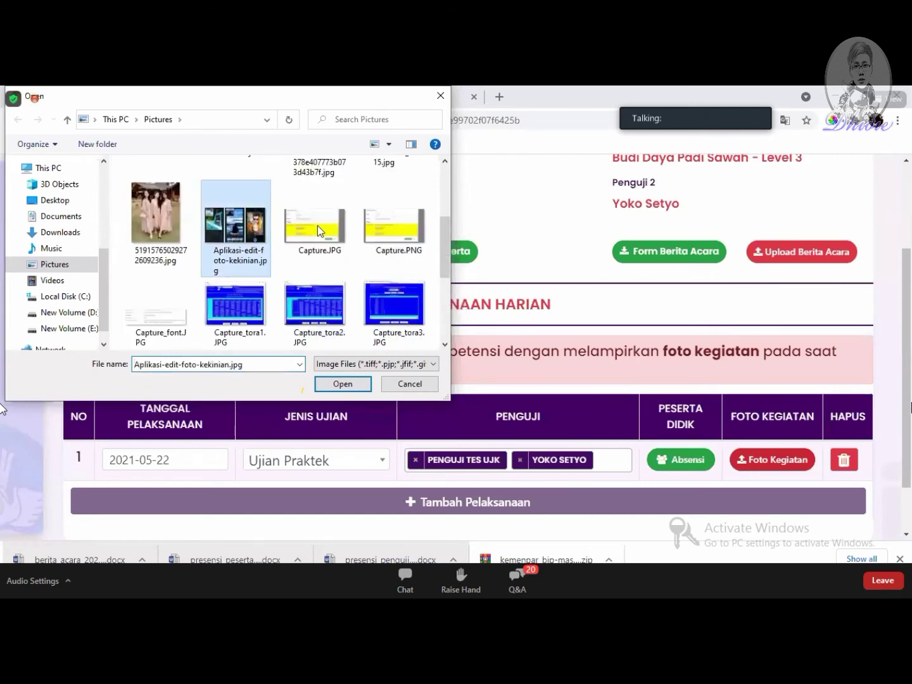
scroll(379, 293, "up", 2)
scroll(379, 293, "down", 2)
left_click(320, 231, "ctrl")
left_click(342, 383)
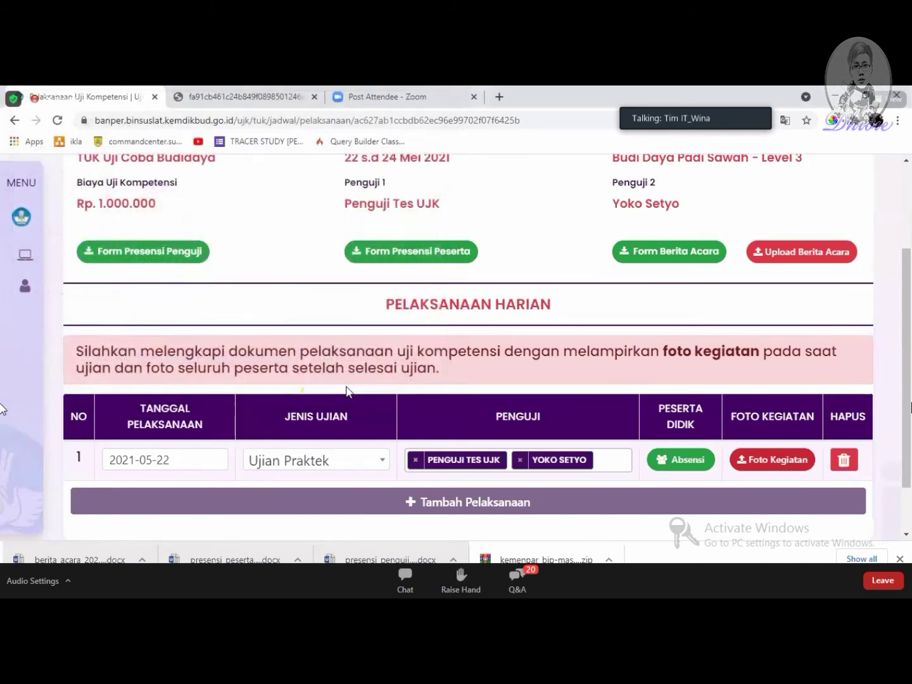
Step: Dismiss the upload failure, upload Capture.JPG as the activity photo, and show the uploaded-photo list
left_click(463, 425)
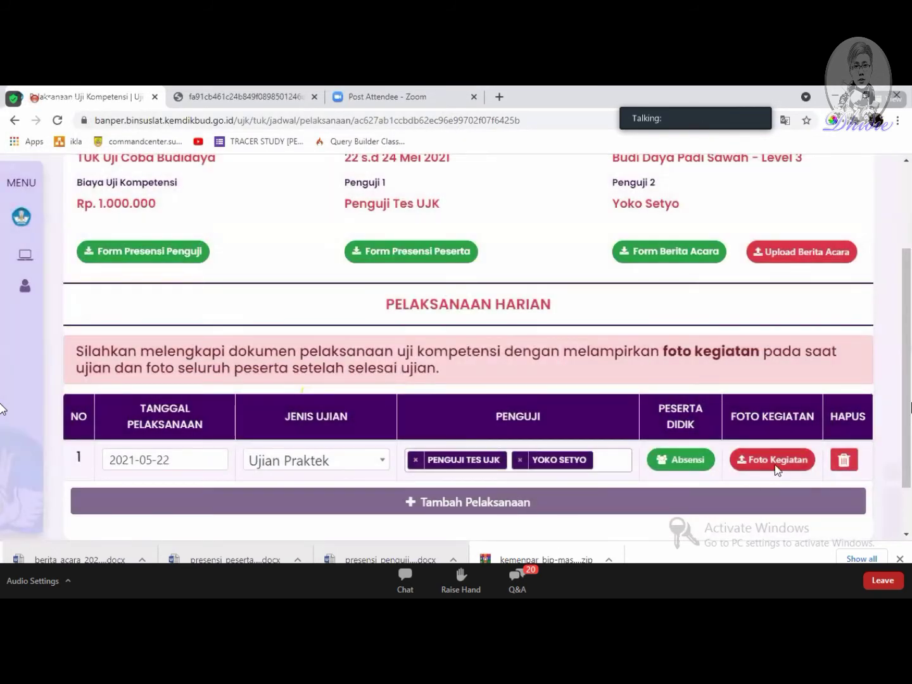
scroll(321, 274, "down", 5)
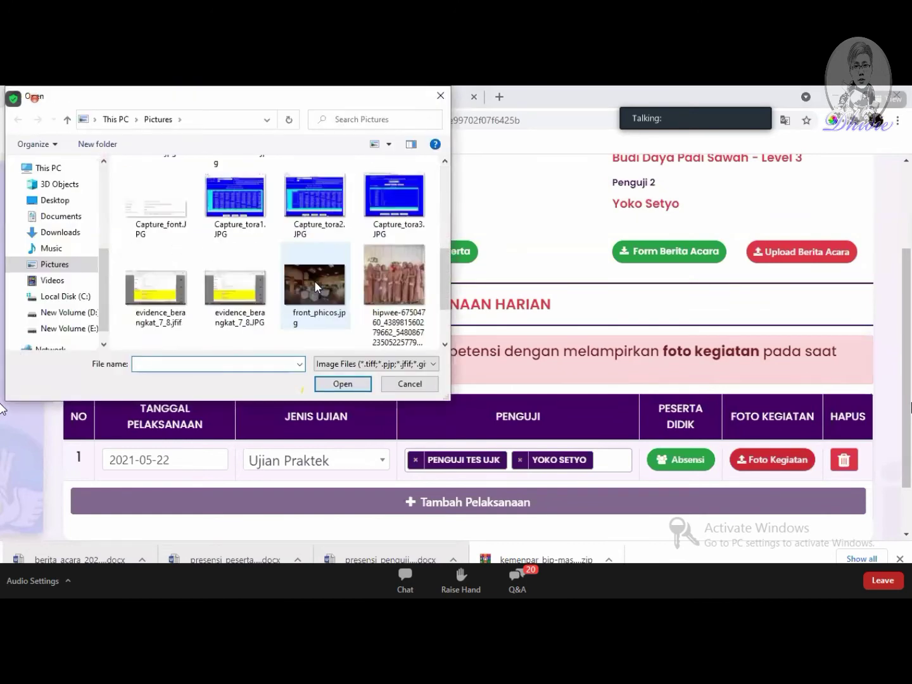
scroll(314, 281, "up", 1)
double_click(322, 225)
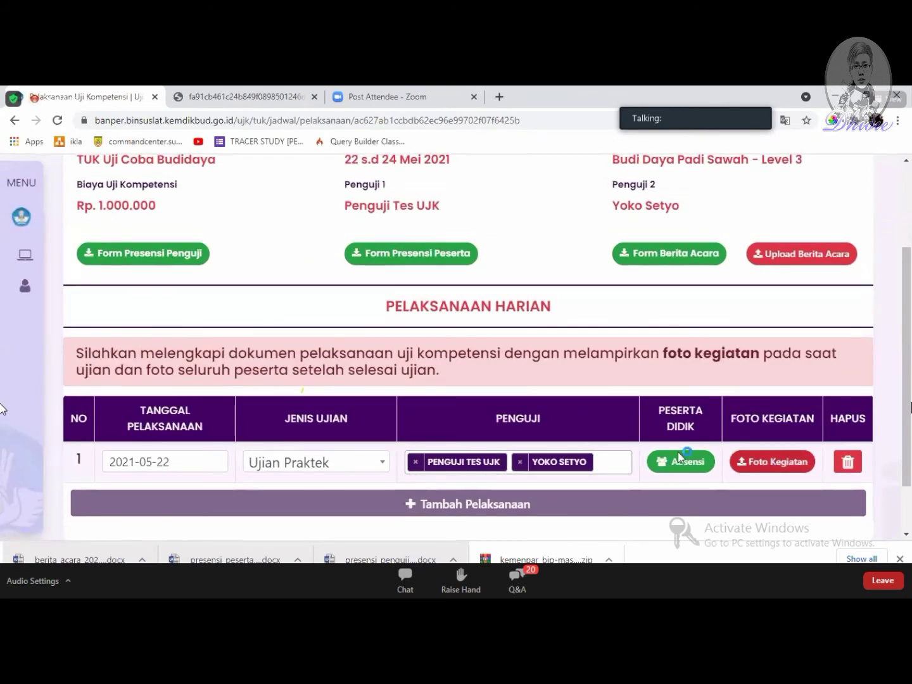
scroll(312, 271, "down", 1)
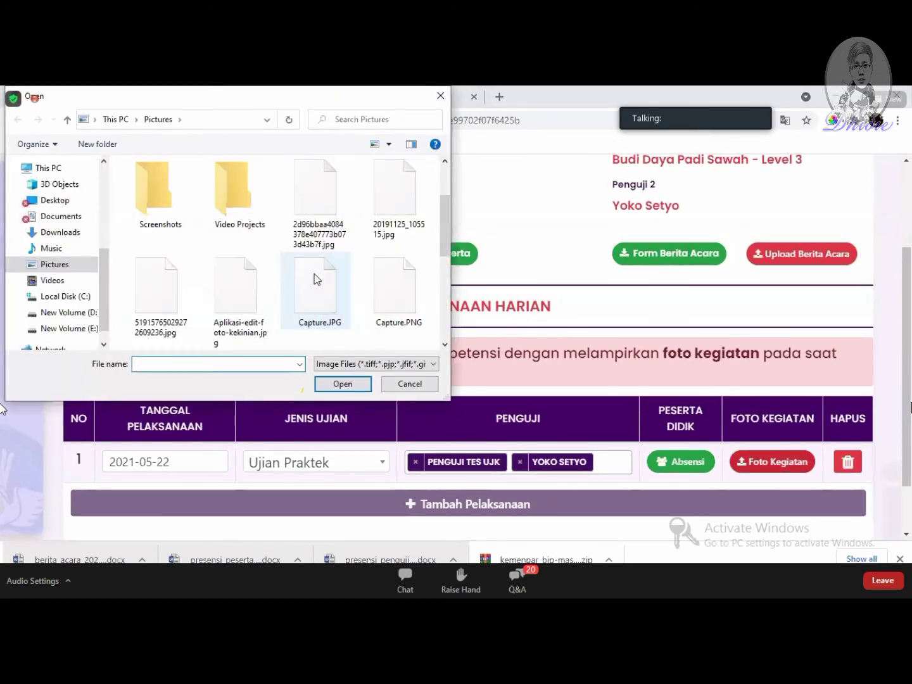
double_click(320, 297)
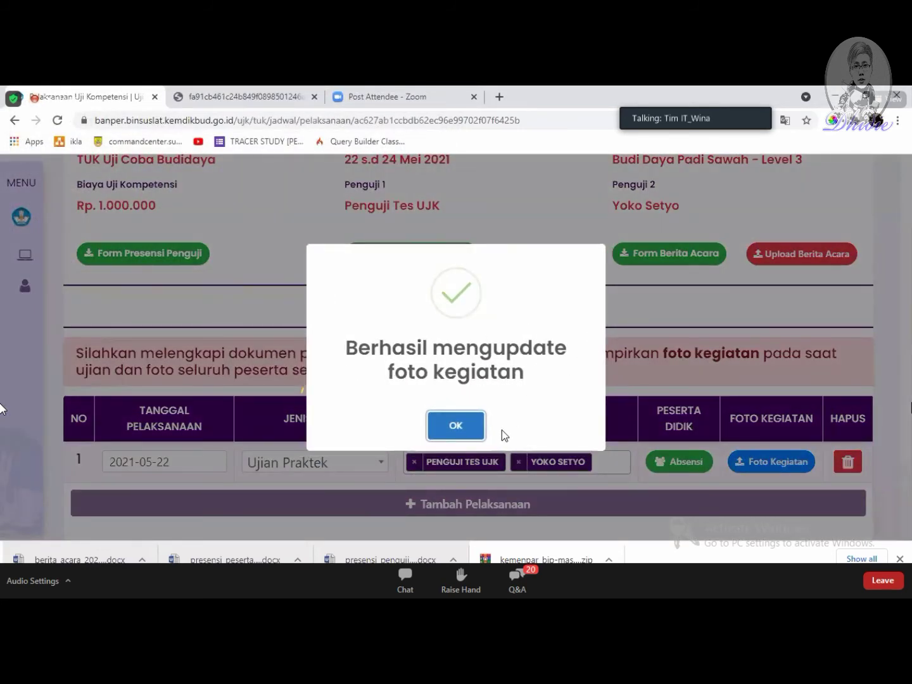
left_click(454, 424)
left_click(752, 460)
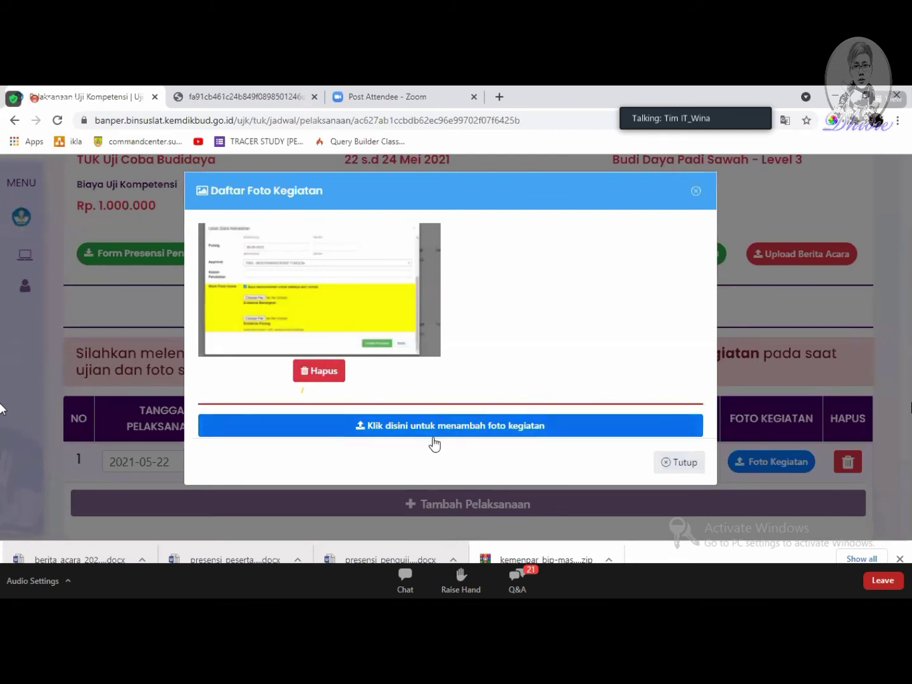
Step: Upload Capture.PNG as a second activity photo and close the Daftar Foto Kegiatan list
left_click(394, 430)
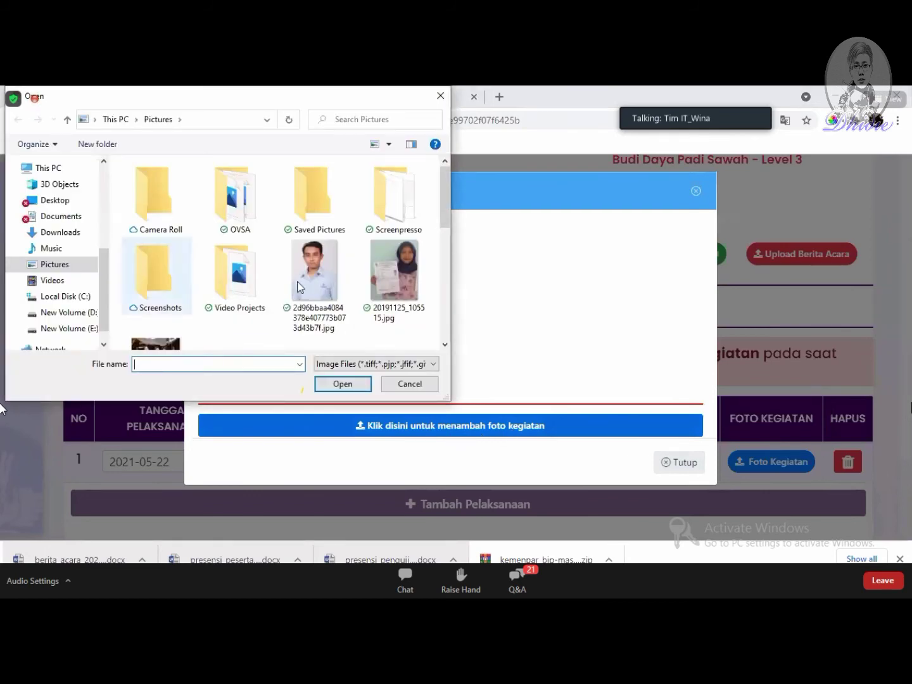
scroll(302, 289, "down", 1)
double_click(385, 289)
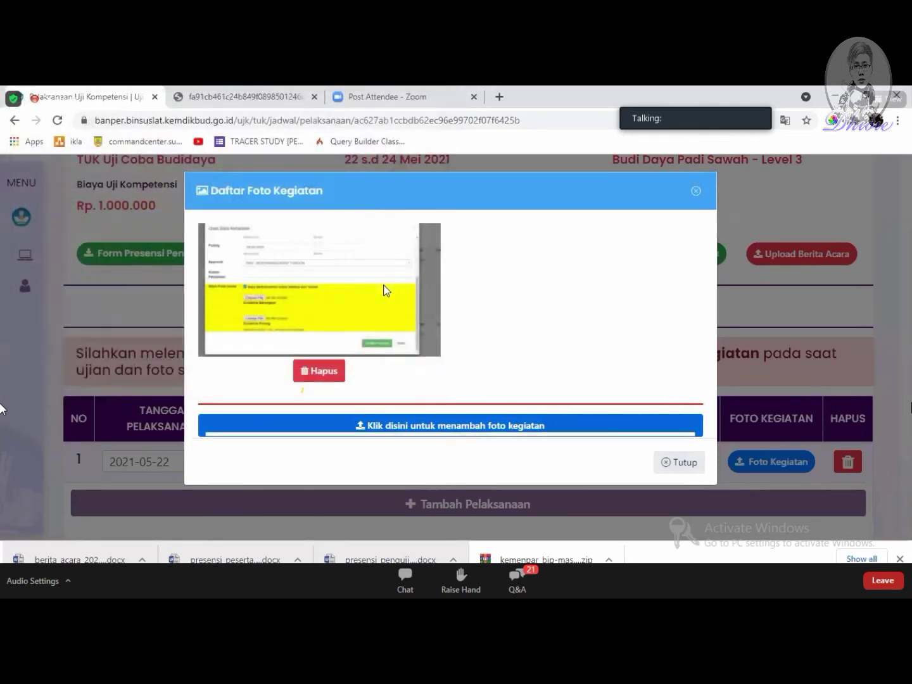
left_click(471, 436)
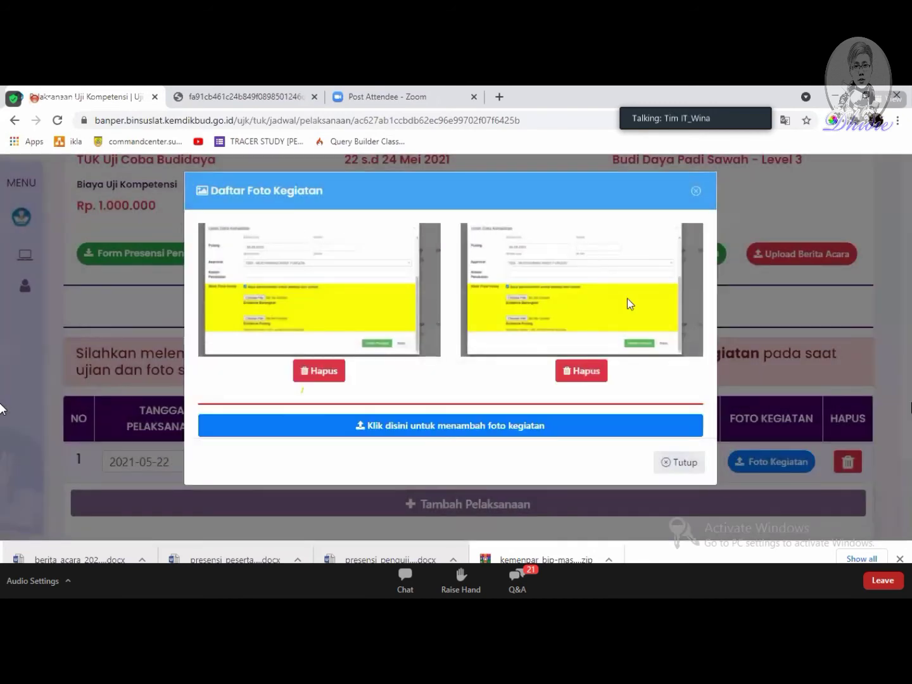
left_click(680, 462)
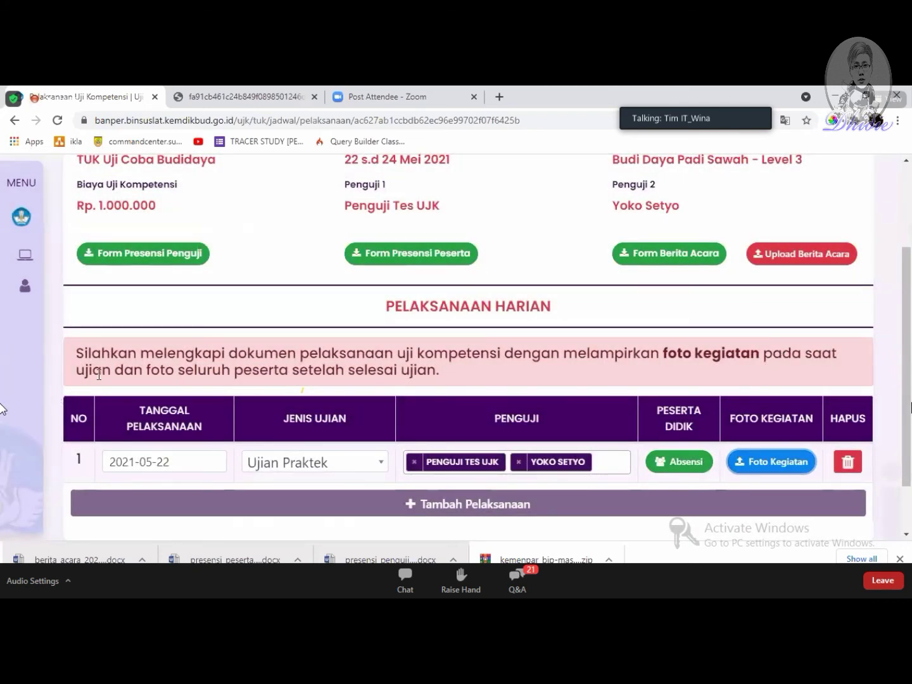
left_click_drag(69, 375, 379, 390)
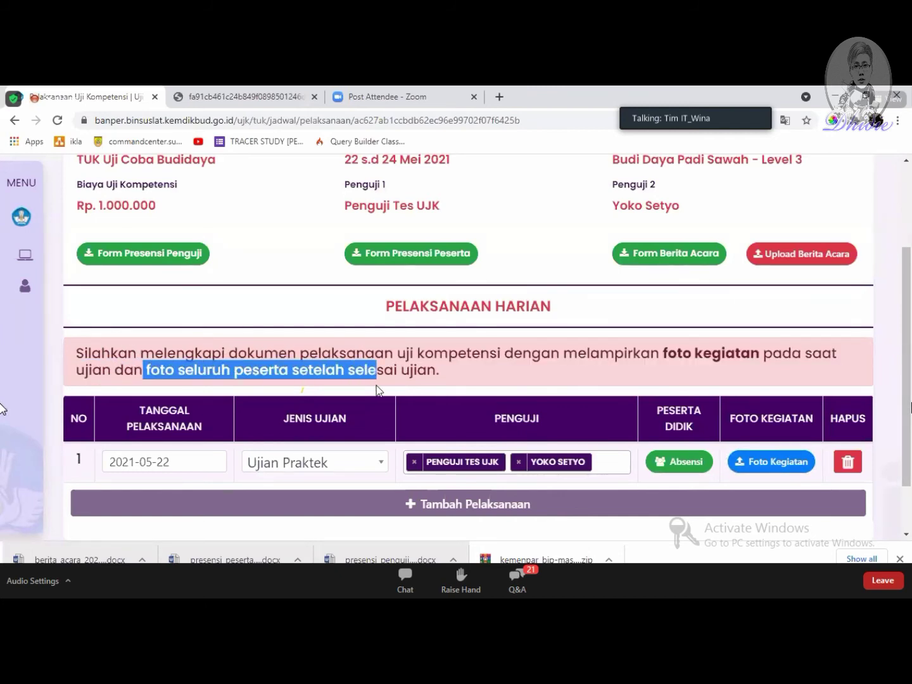
Step: Review the activity photos uploaded for day one, then close the photo list
left_click(640, 402)
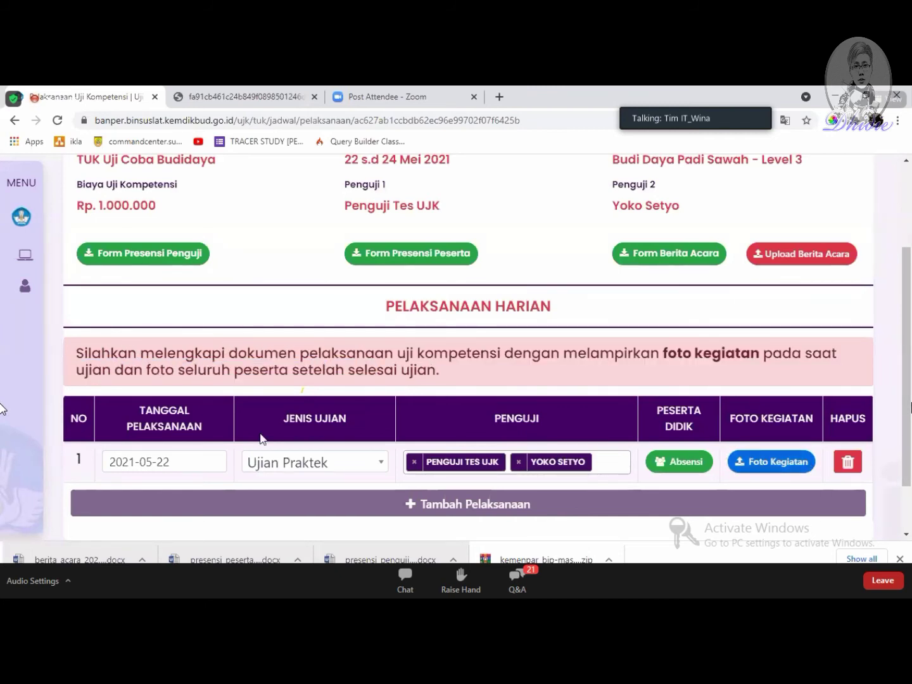
left_click(792, 462)
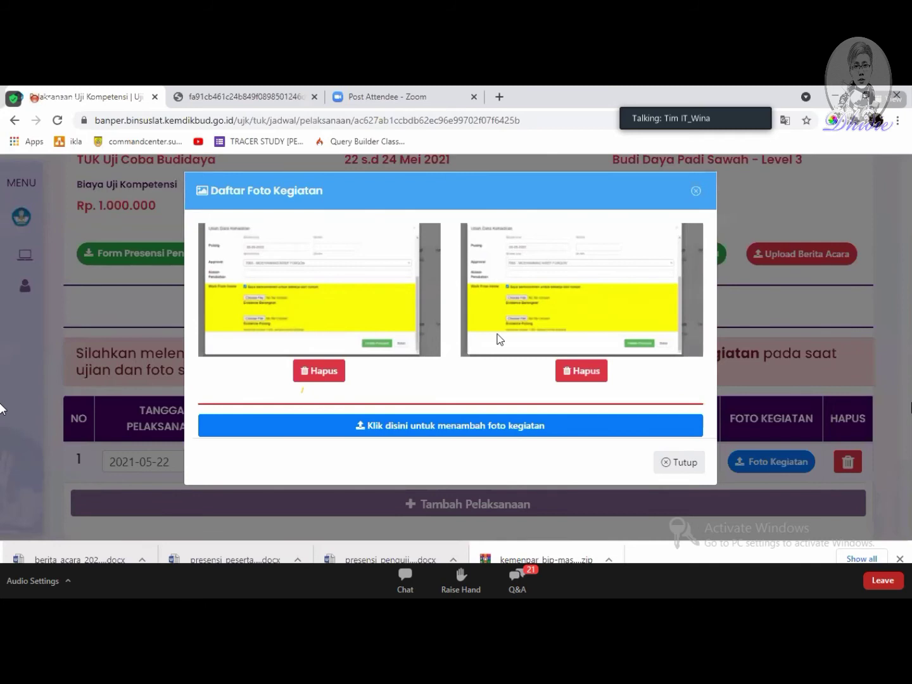
left_click(685, 462)
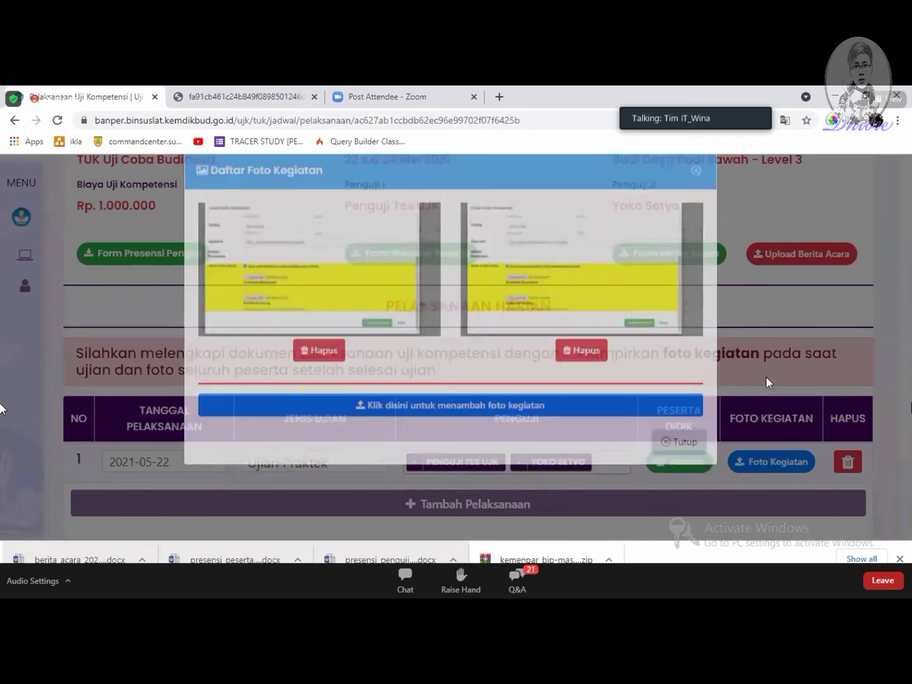
Step: Add a new Pelaksanaan Harian row and start picking its date
scroll(230, 419, "down", 1)
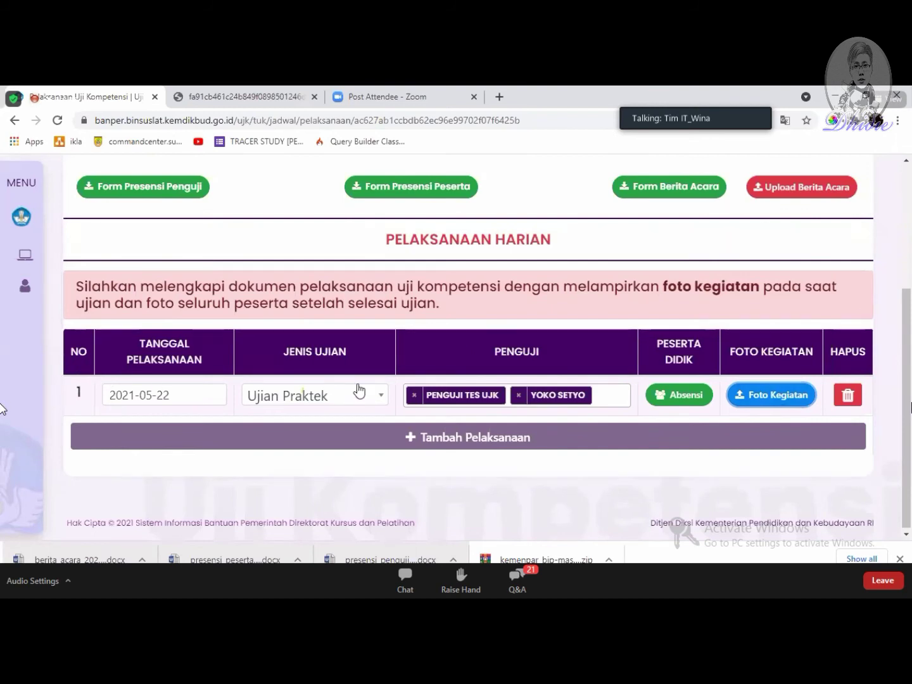
left_click(385, 441)
left_click(162, 435)
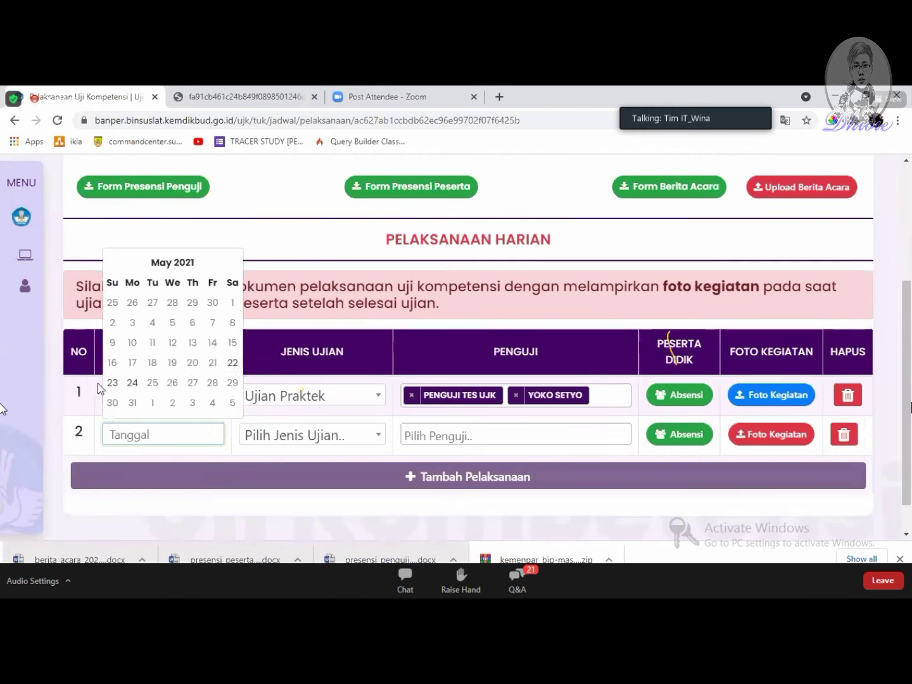
Step: Set row 2 to 24 May 2021, exam type Ujian Teori, examiner Penguji Tes UJK
left_click(133, 385)
left_click(331, 450)
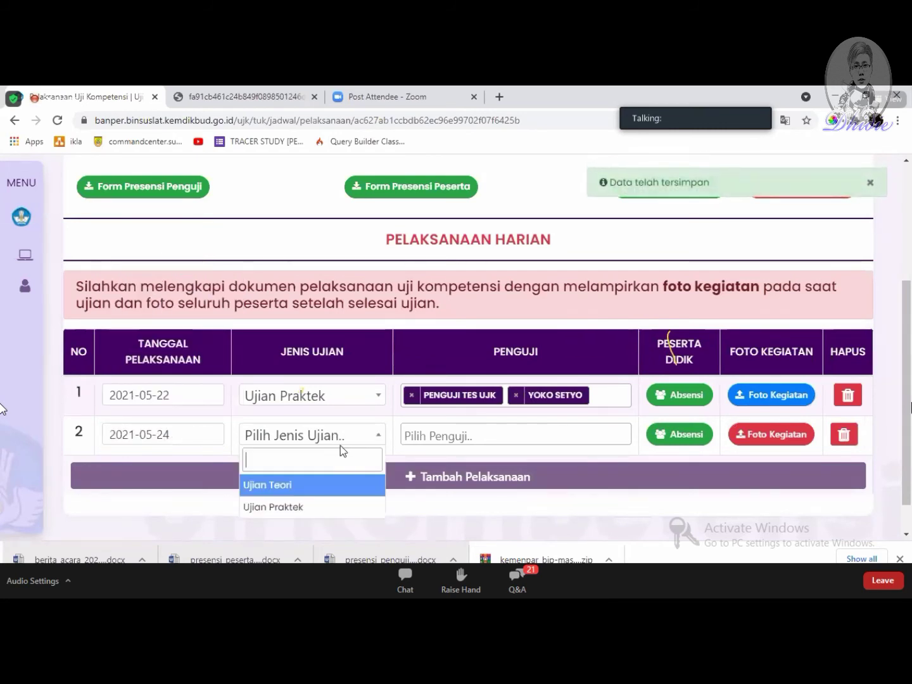
left_click(339, 489)
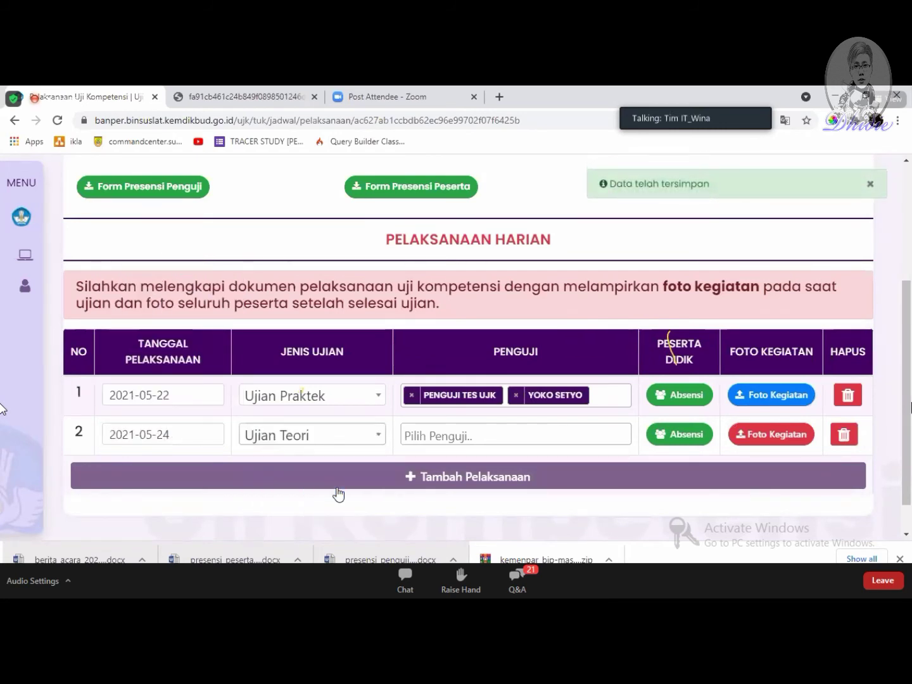
left_click(468, 435)
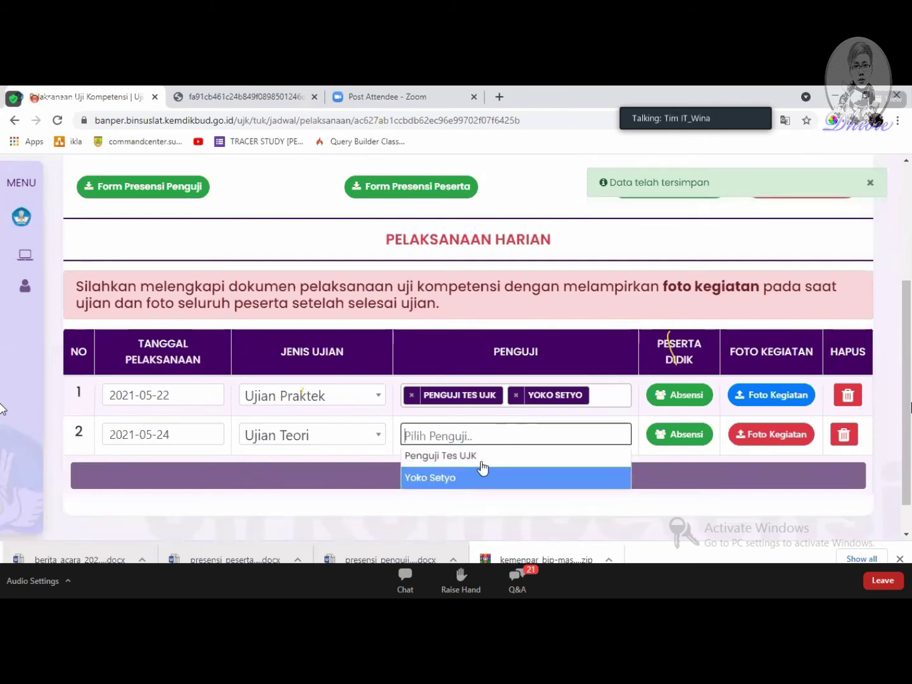
left_click(480, 458)
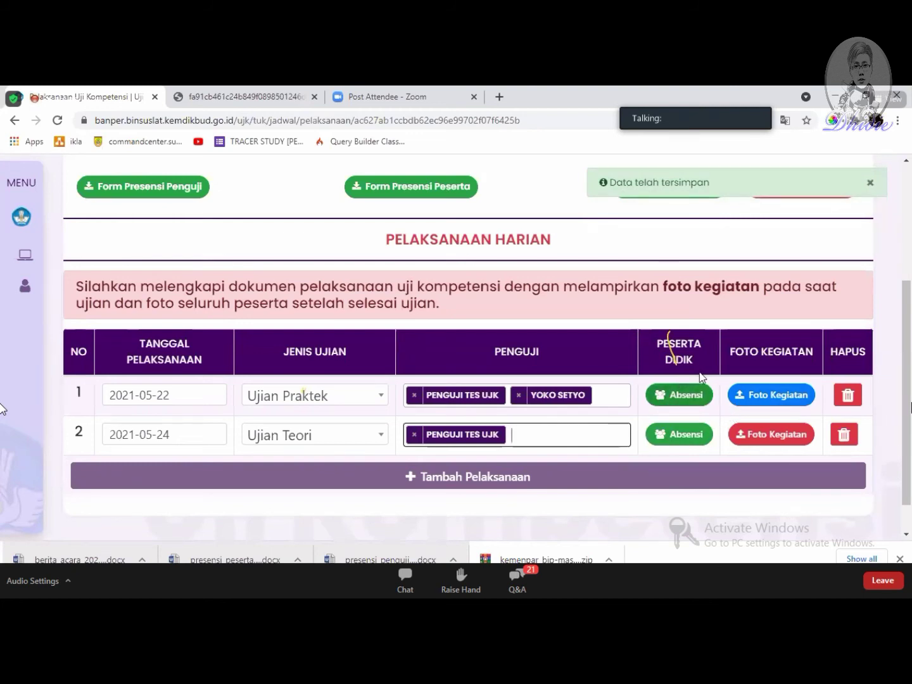
scroll(692, 397, "down", 1)
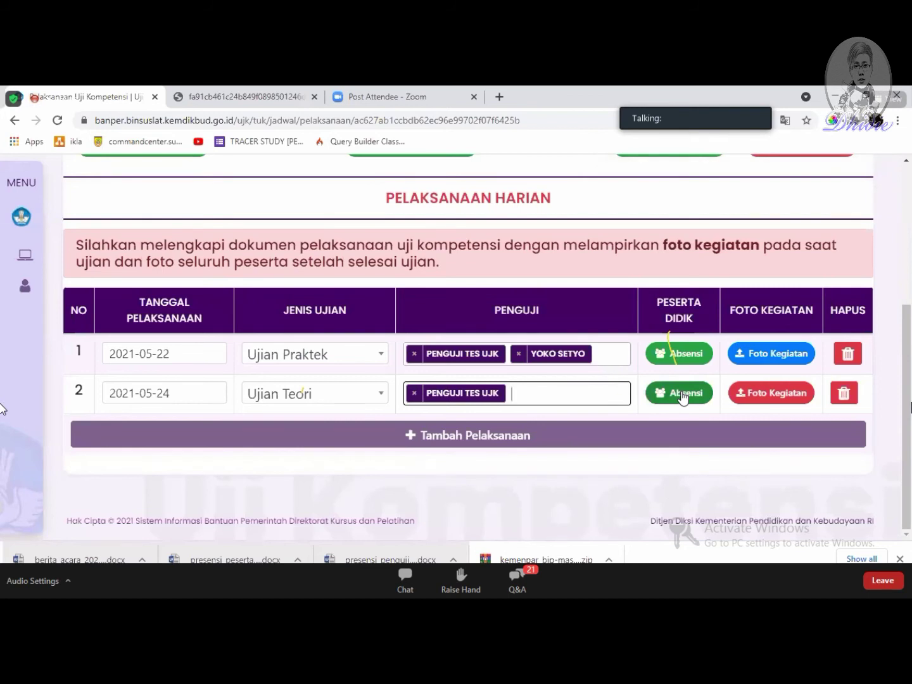
Step: Mark the participant Hadir for 24 May 2021 and close the attendance list
left_click(683, 394)
left_click(658, 333)
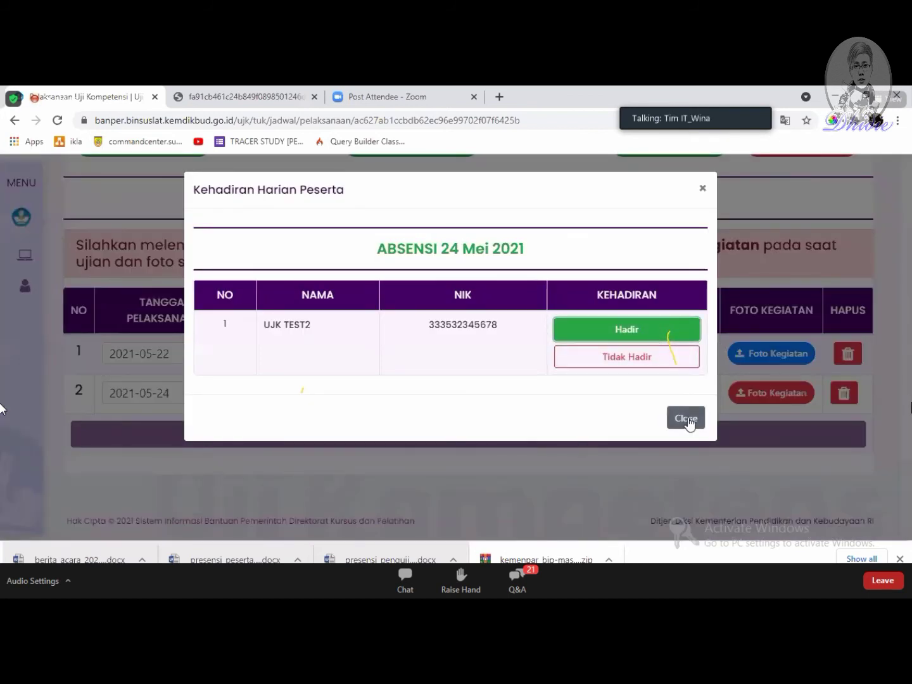
left_click(687, 421)
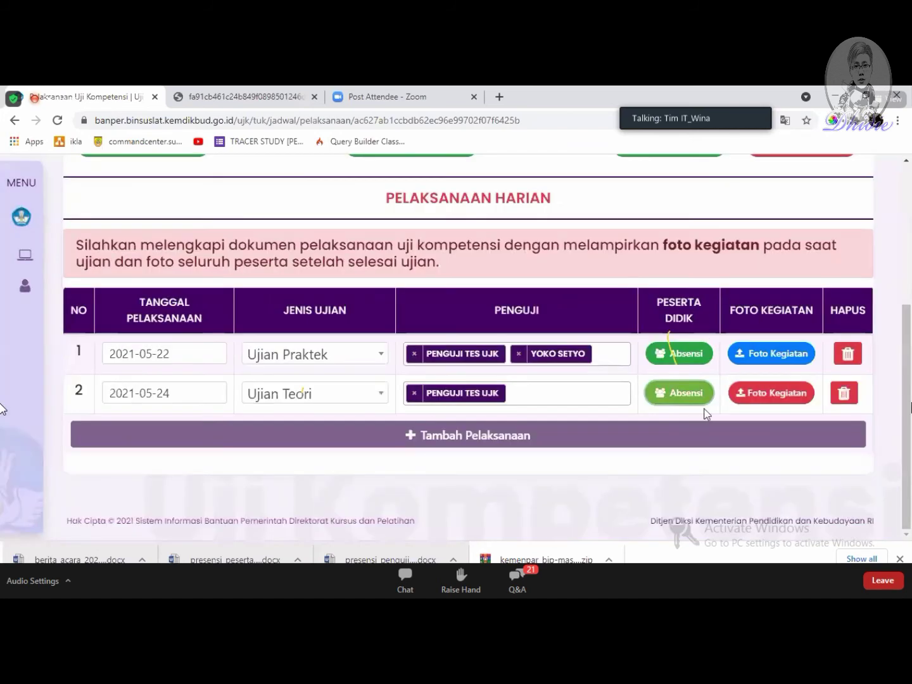
Step: Attempt uploading front_phicos.jpg as row 2's activity photo; the first upload fails
left_click(744, 389)
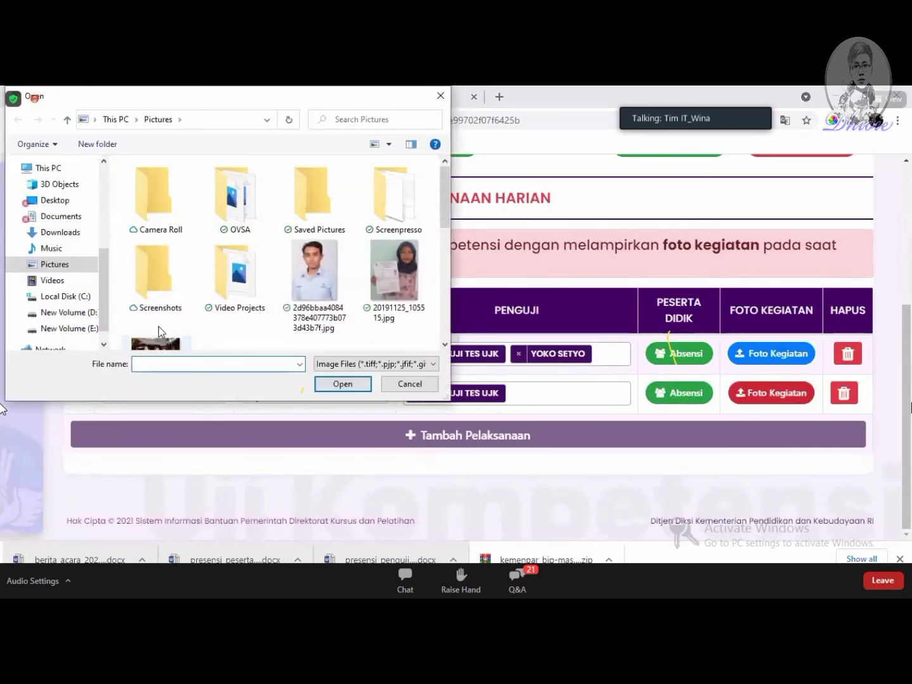
scroll(298, 301, "down", 3)
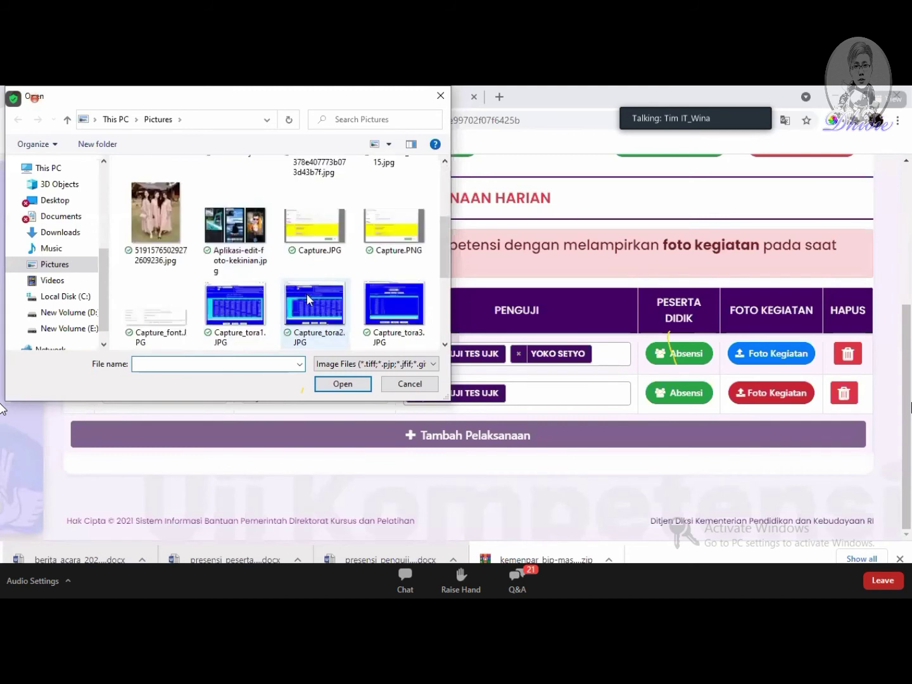
scroll(302, 289, "down", 2)
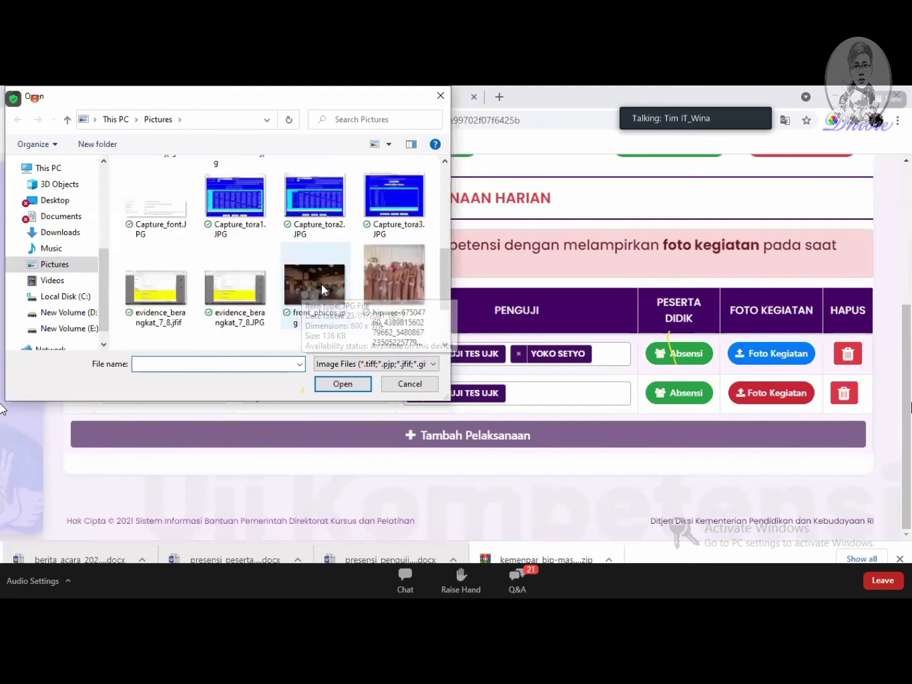
left_click(326, 283)
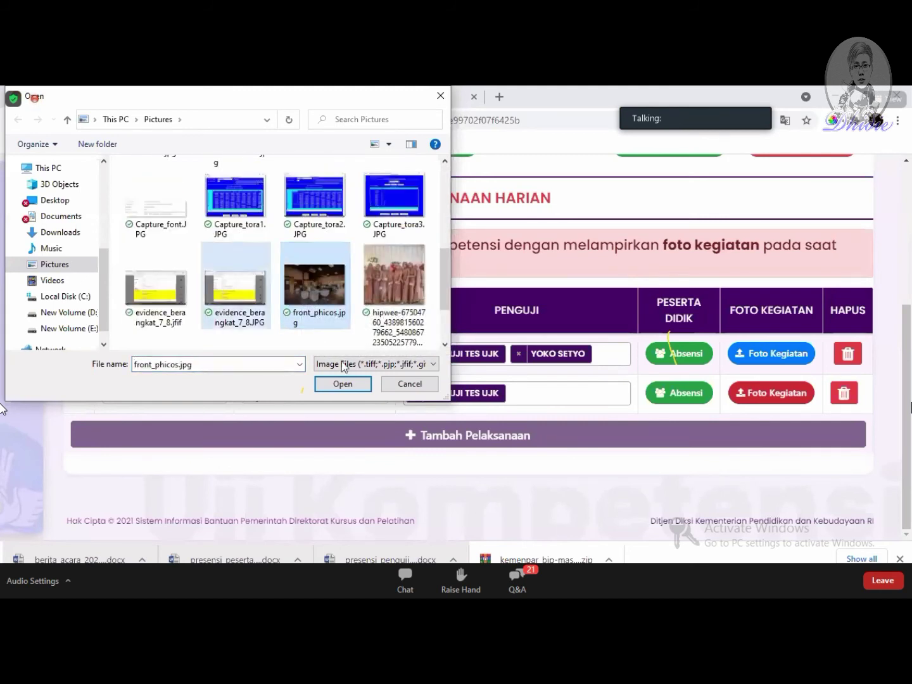
left_click(364, 385)
left_click(455, 423)
left_click(773, 392)
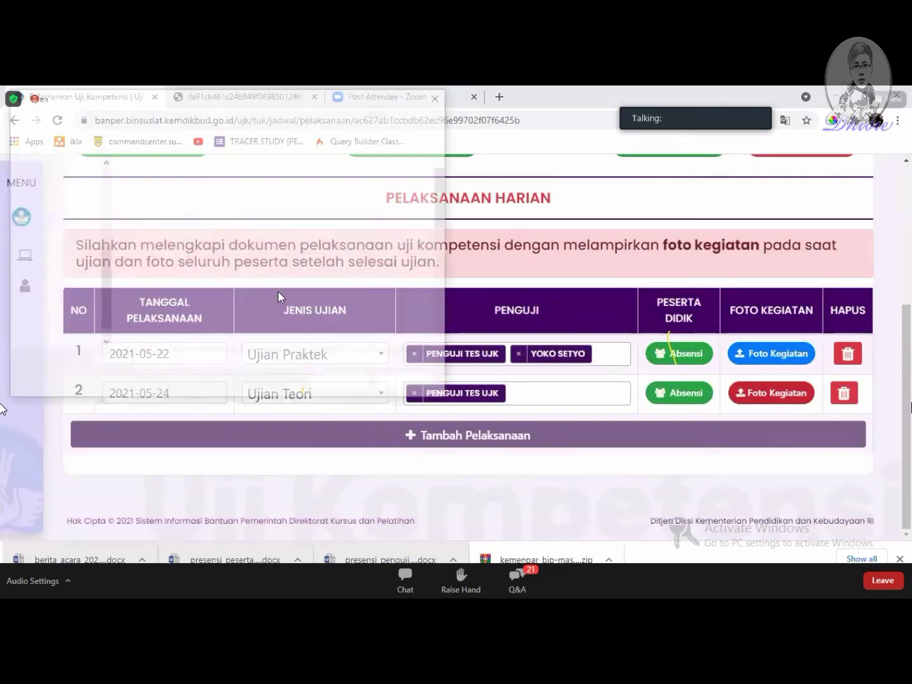
scroll(307, 292, "down", 3)
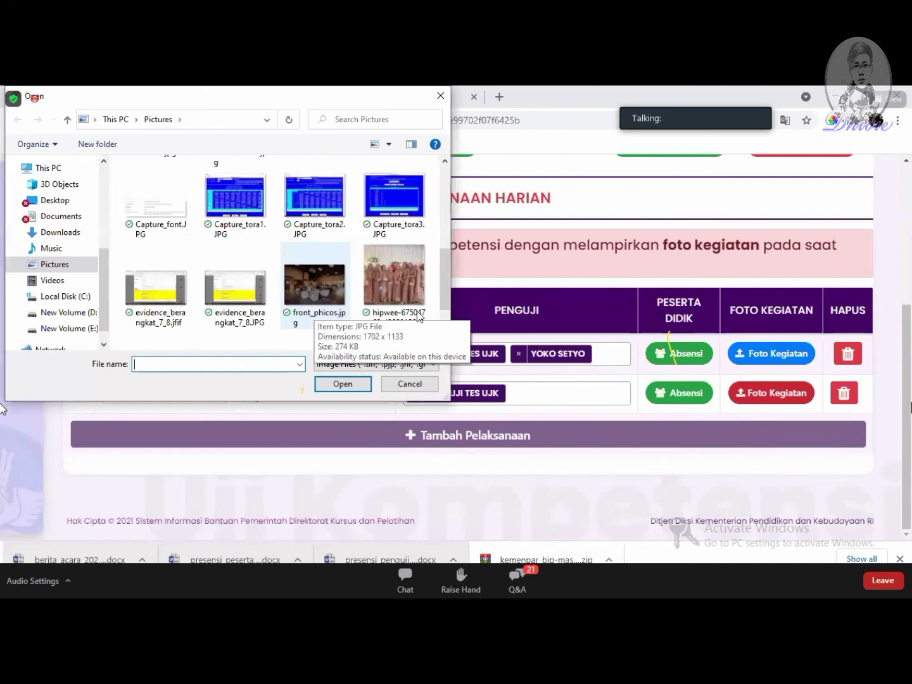
double_click(418, 316)
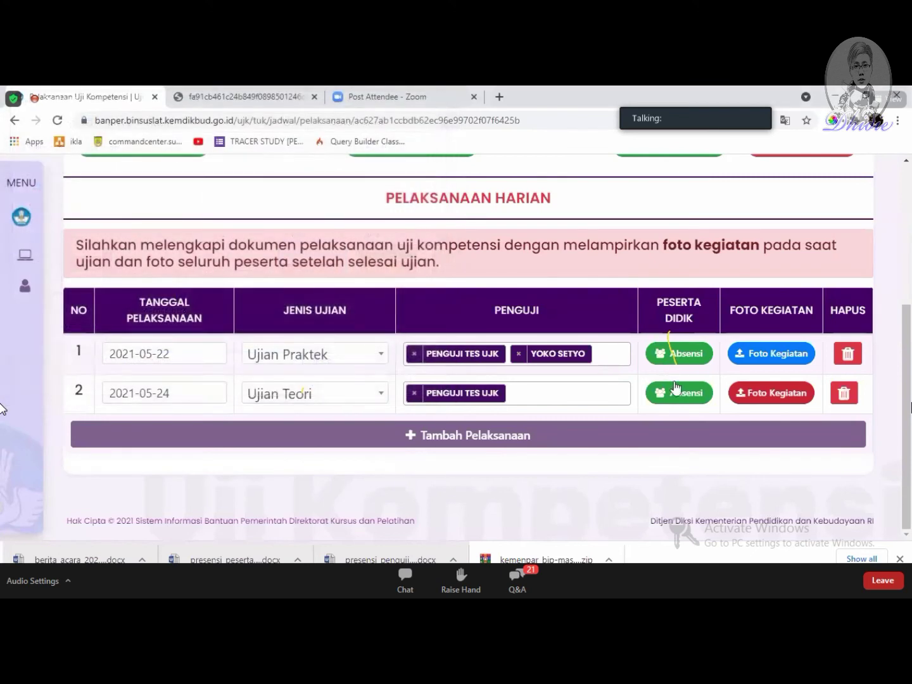
Step: Upload front_phicos.jpg to row 2, then check and close its activity photo list
left_click(779, 385)
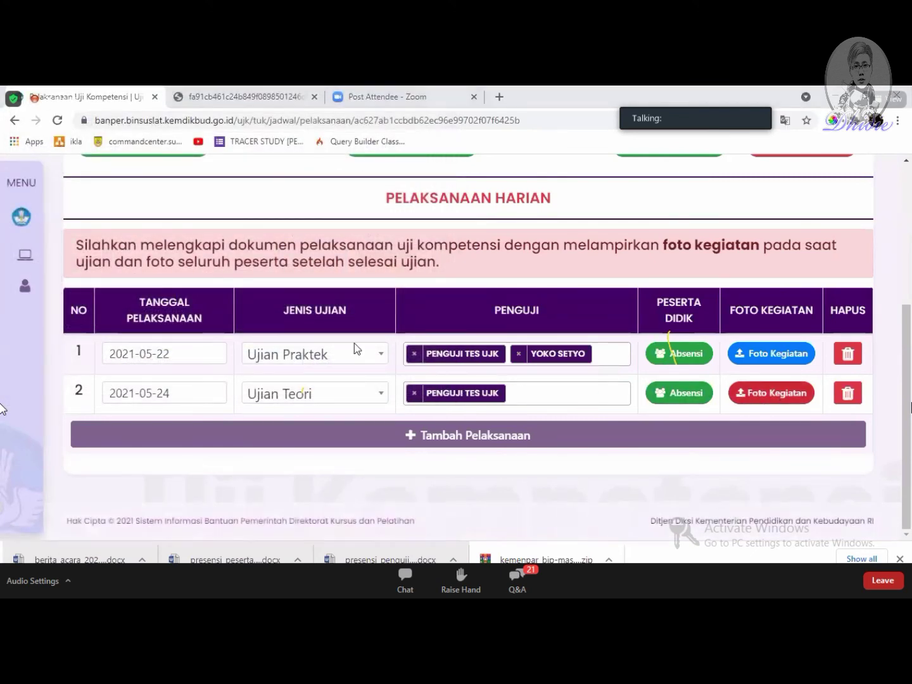
scroll(317, 311, "down", 3)
scroll(321, 307, "down", 1)
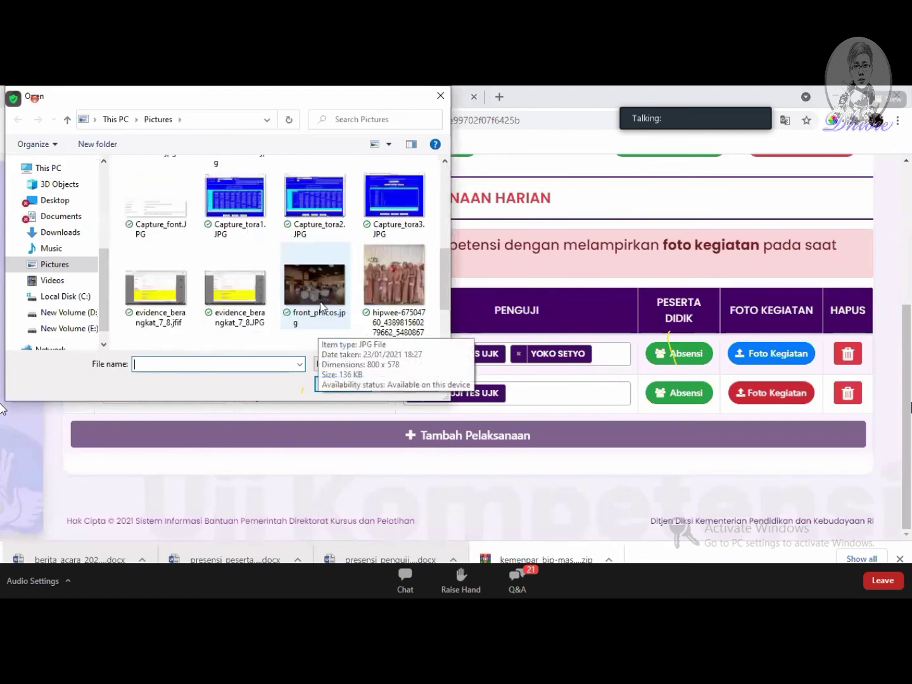
double_click(321, 306)
left_click(461, 430)
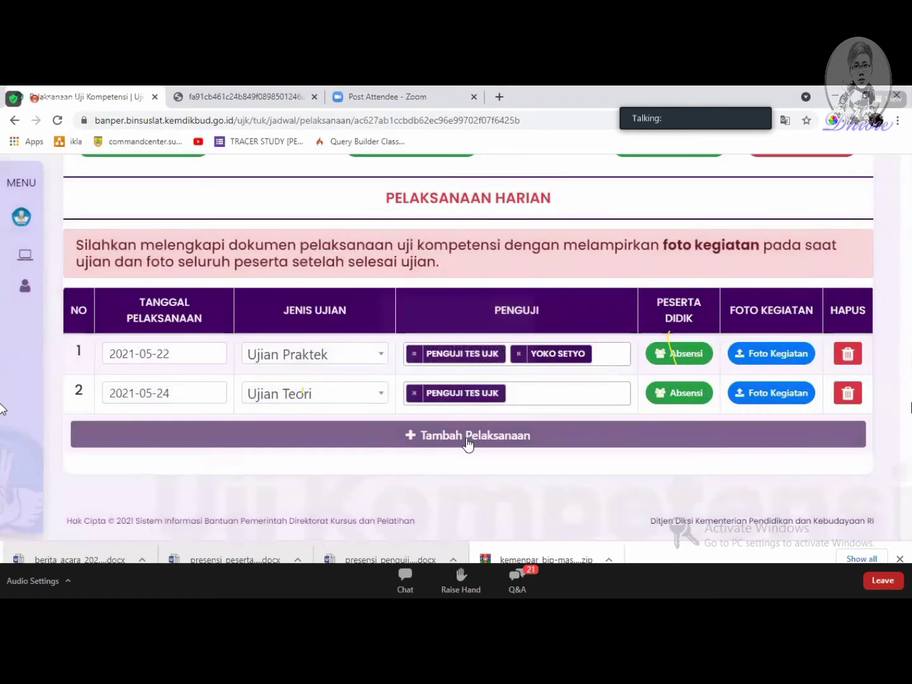
left_click(785, 394)
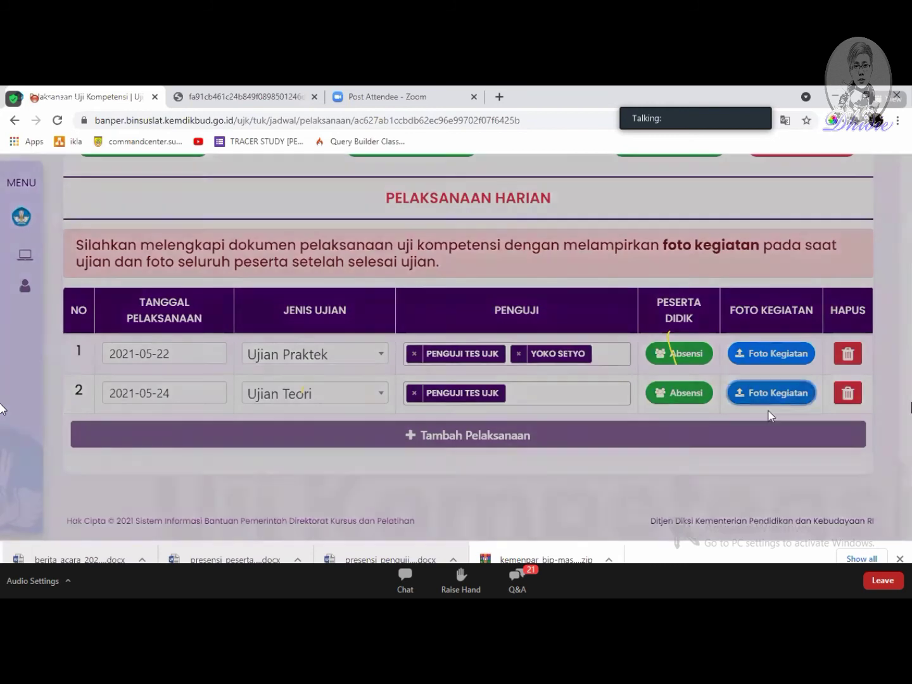
left_click(681, 489)
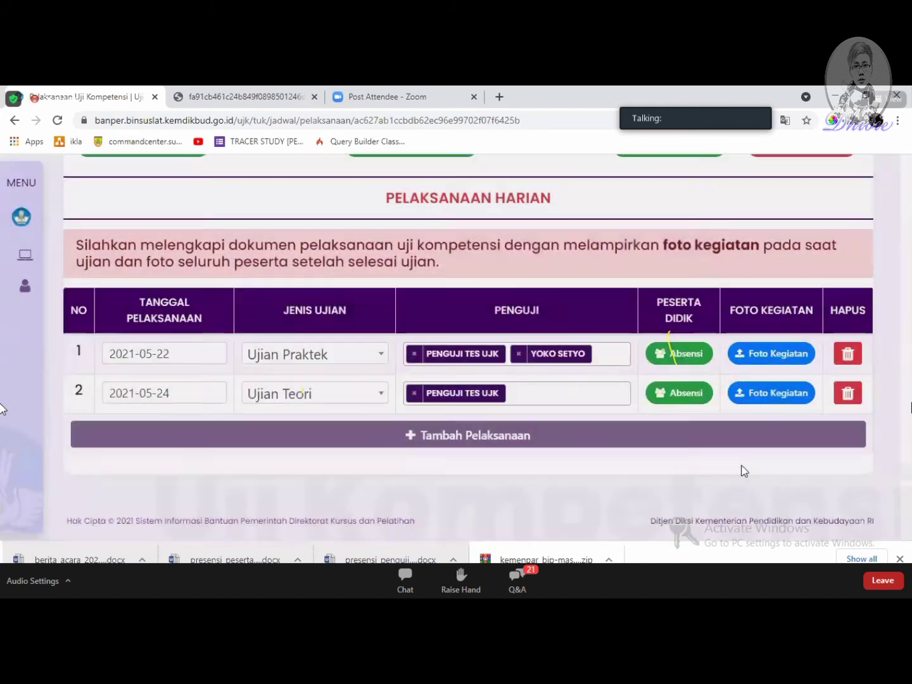
scroll(743, 471, "up", 3)
scroll(744, 471, "up", 2)
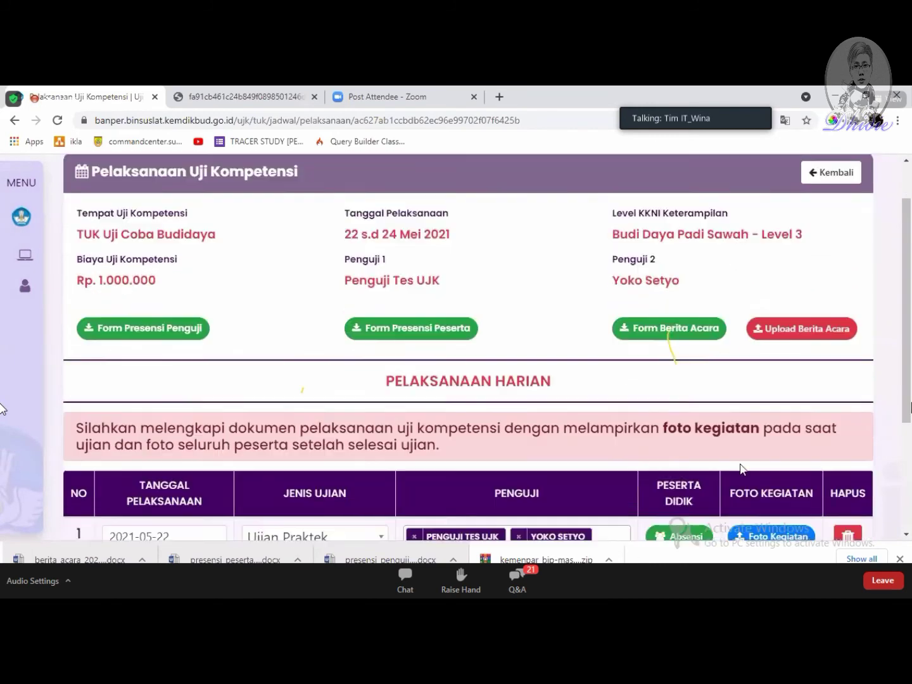
Step: Bring Word's berita_acara_20210522.docx document to the front
scroll(633, 456, "down", 2)
scroll(557, 445, "up", 2)
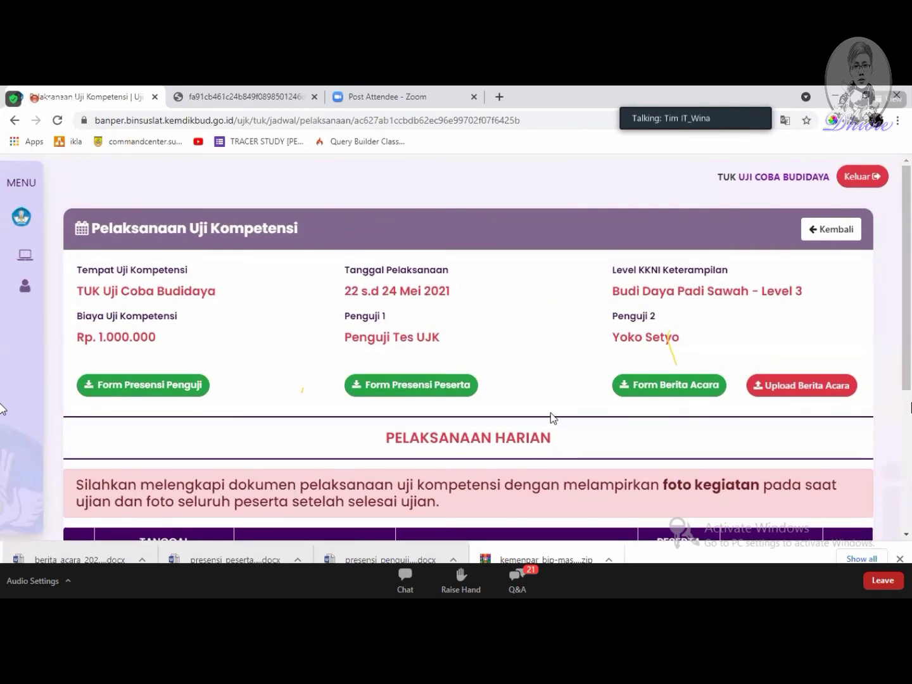
scroll(550, 413, "down", 2)
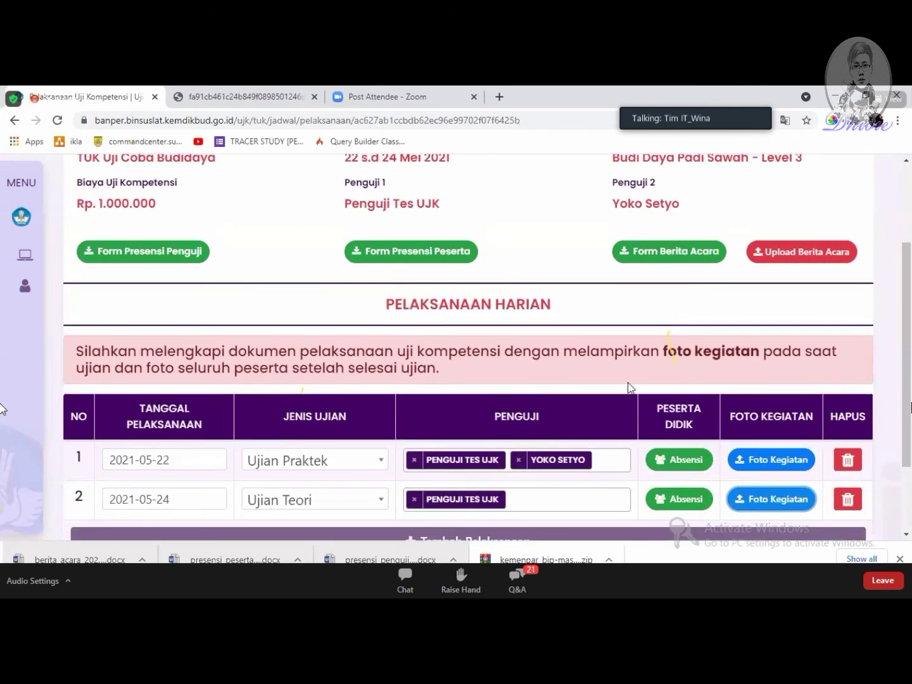
scroll(629, 387, "up", 2)
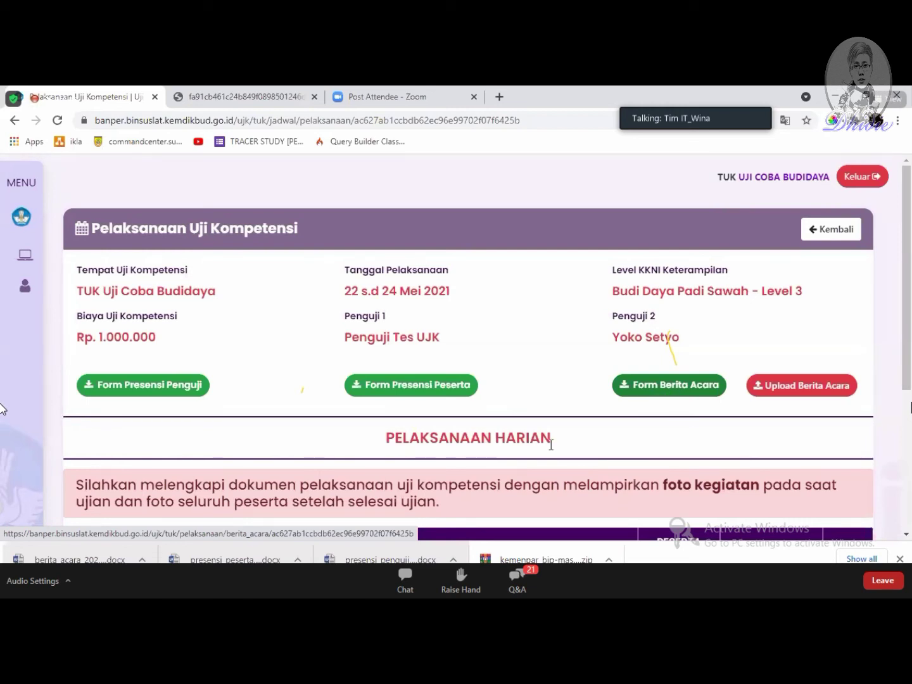
left_click(492, 527)
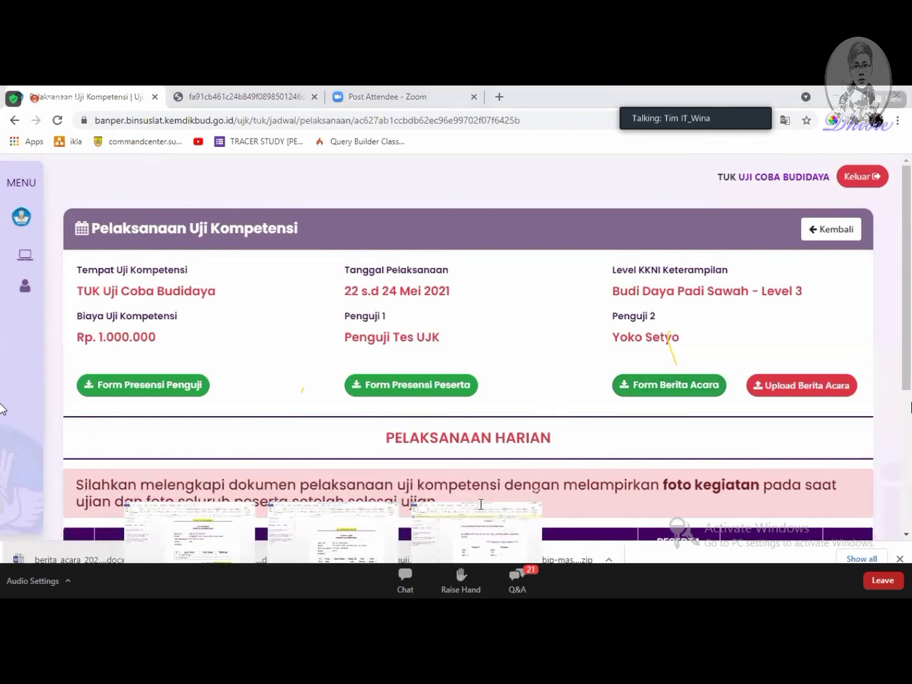
scroll(619, 371, "up", 1)
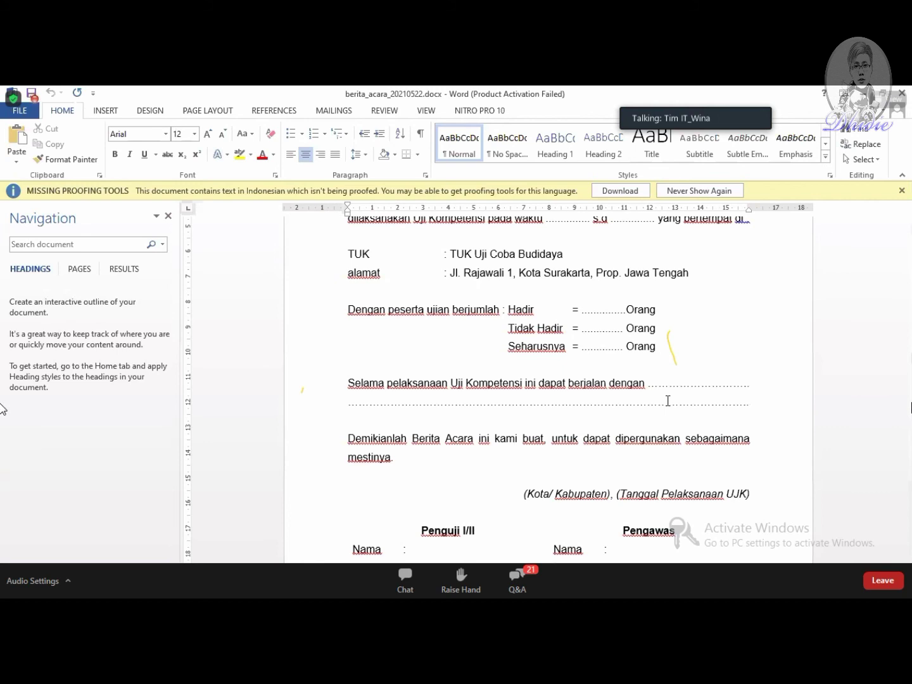
Step: Scroll through the berita acara's attendance and signature sections, then return to Chrome
scroll(668, 401, "down", 3)
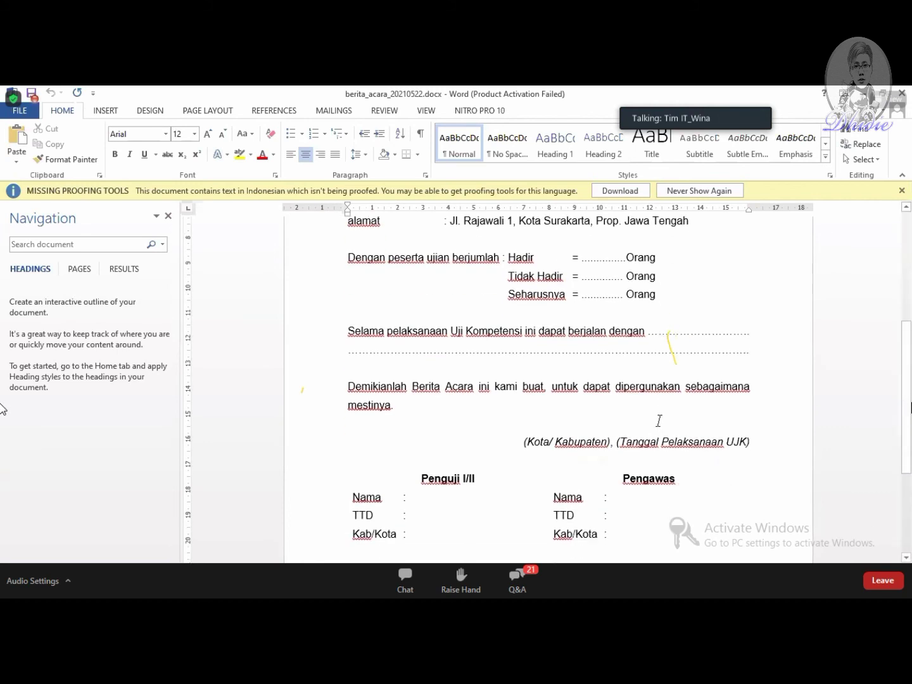
scroll(703, 490, "up", 1)
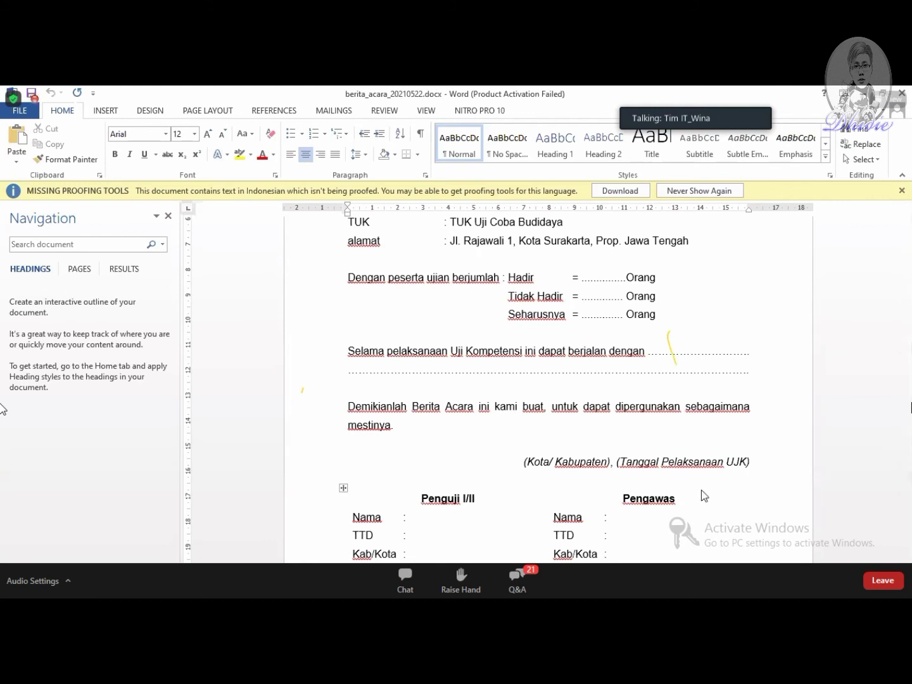
key("alt+Tab")
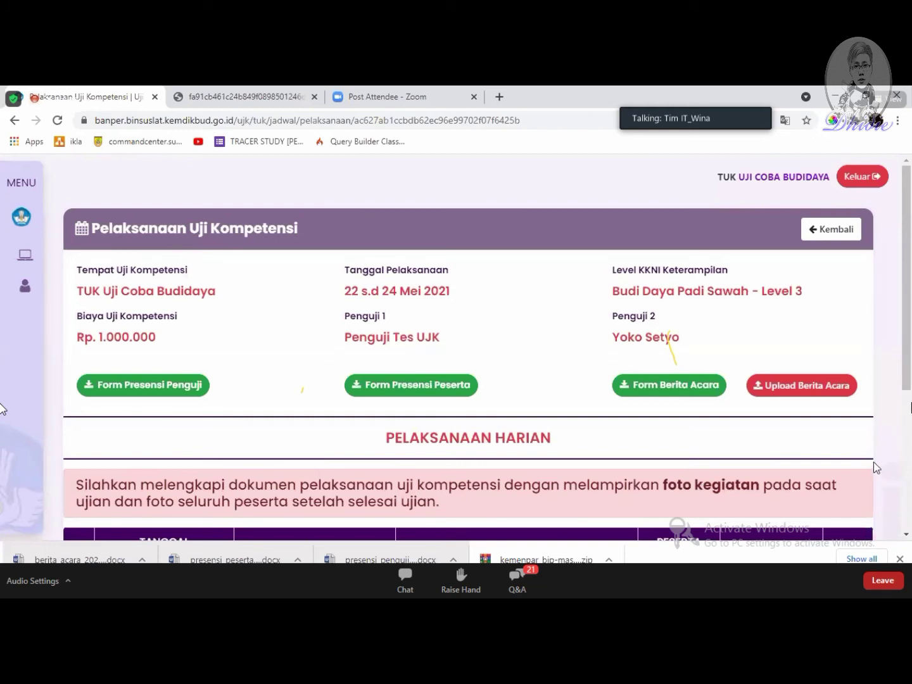
Step: Upload SKEP_246_V_2020.pdf from Pictures as the berita acara and acknowledge the success message
left_click(800, 385)
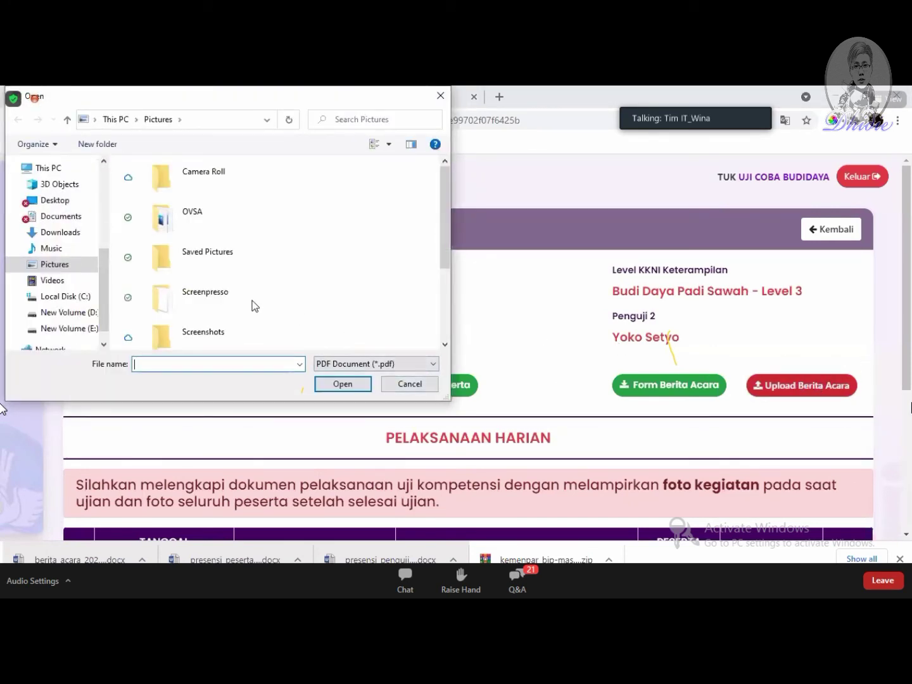
scroll(256, 301, "down", 3)
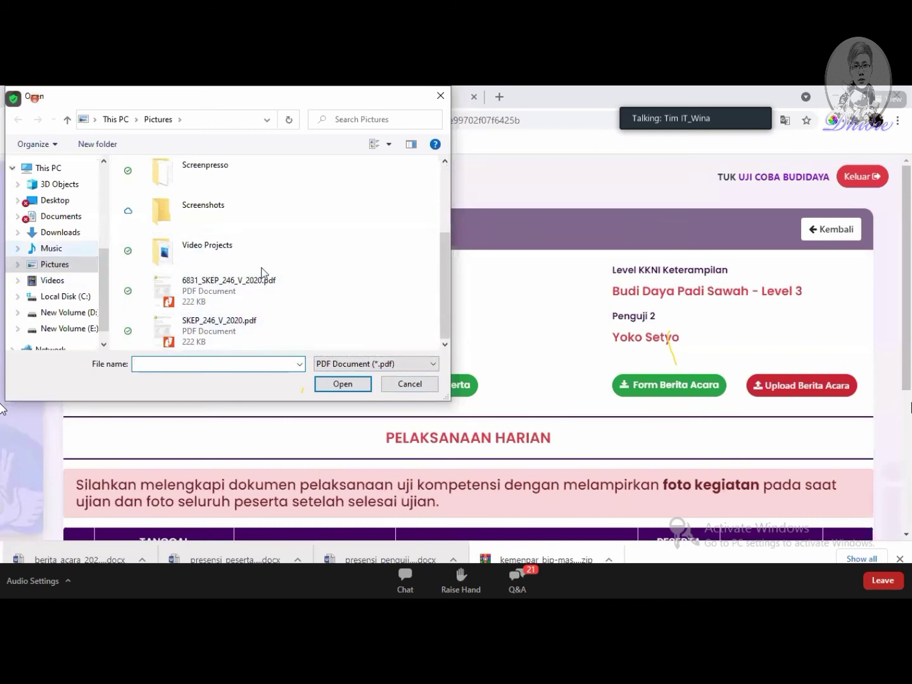
left_click(240, 323)
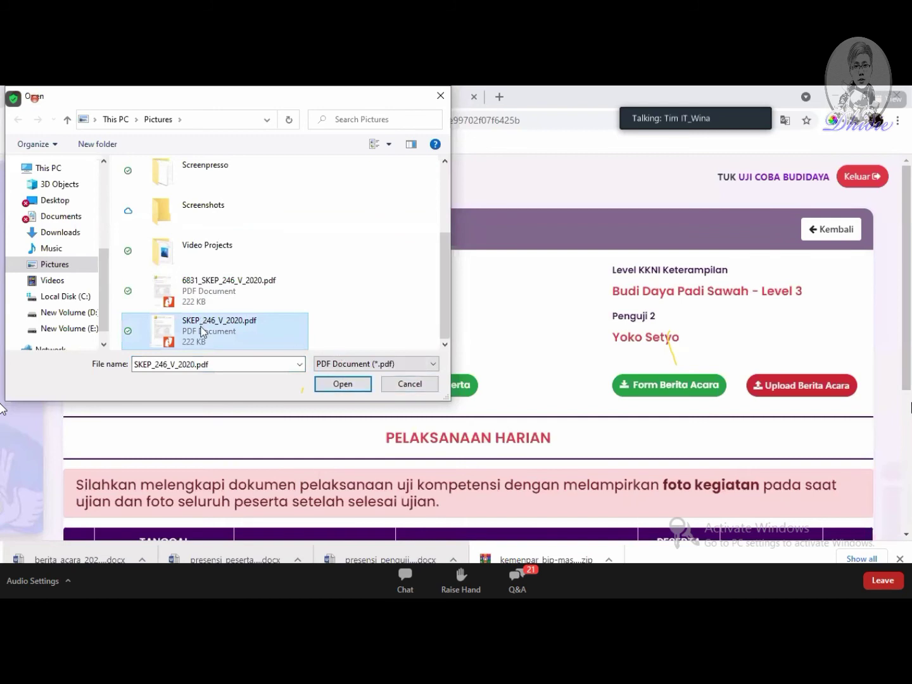
left_click(344, 384)
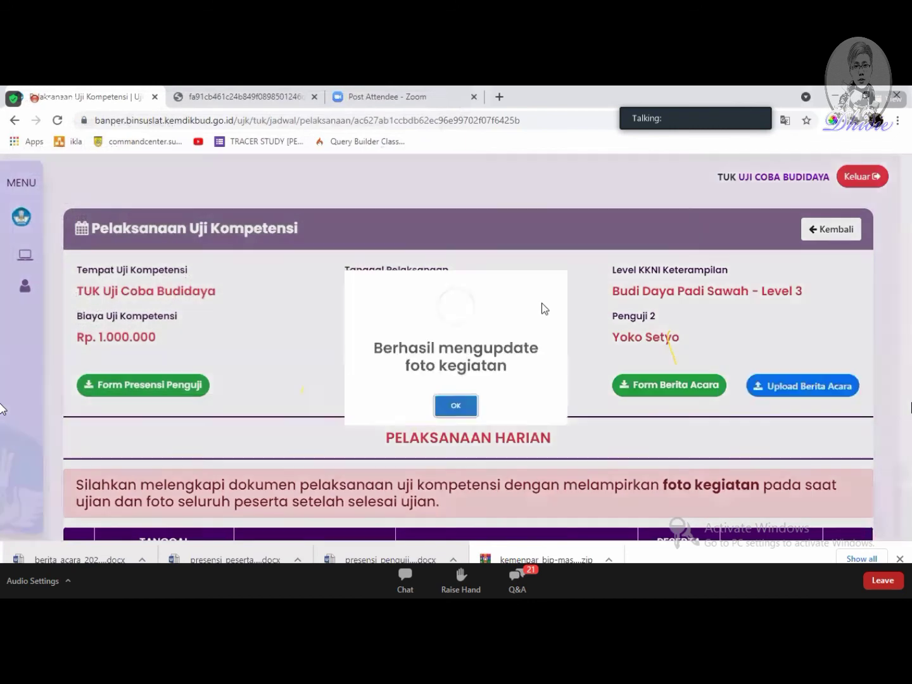
left_click(456, 439)
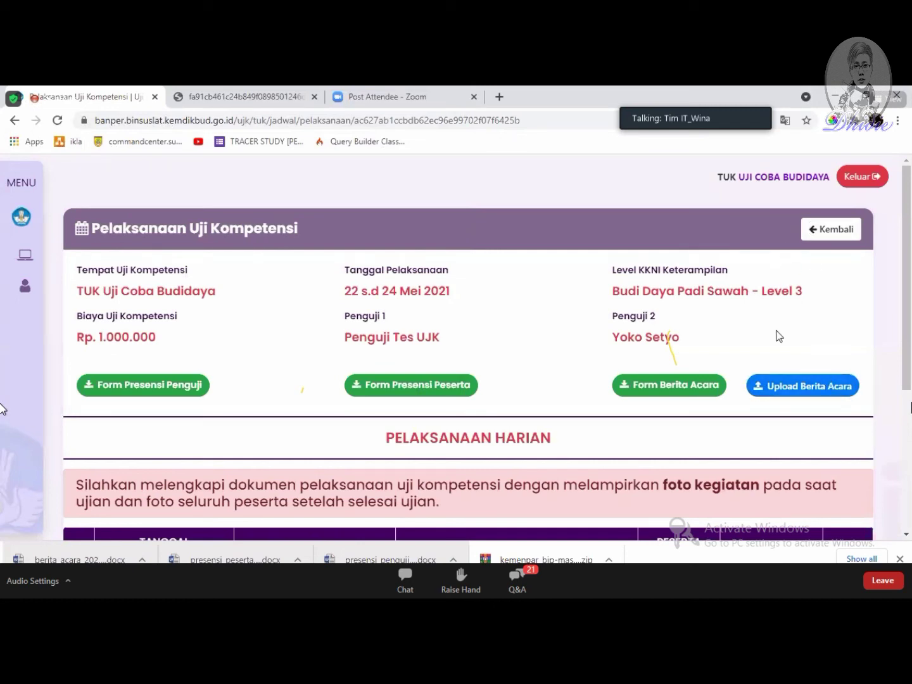
Step: Open the File Berita Acara preview and scroll through the uploaded PDF
left_click(838, 380)
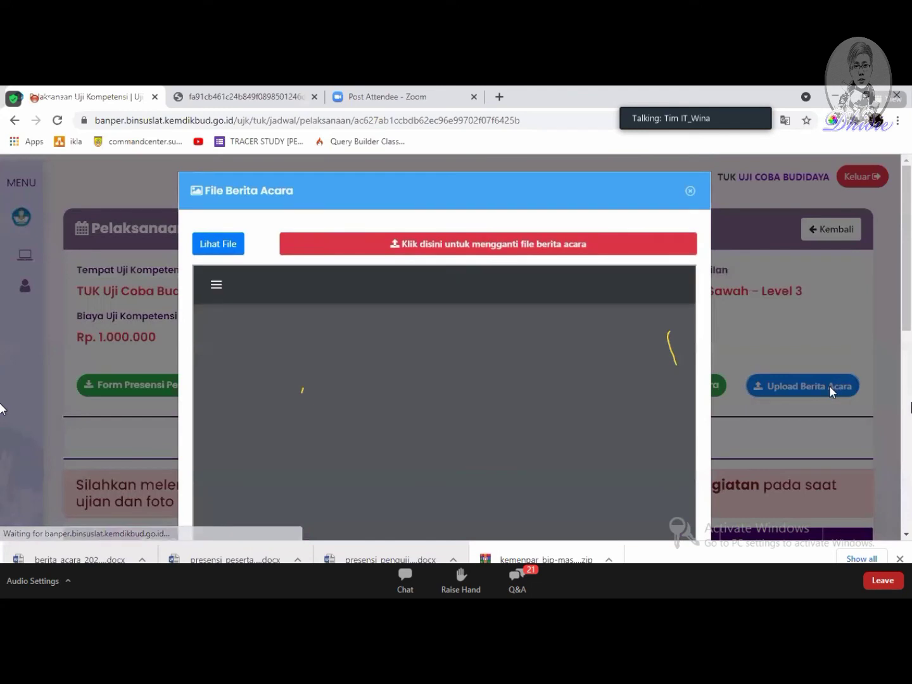
scroll(460, 467, "down", 3)
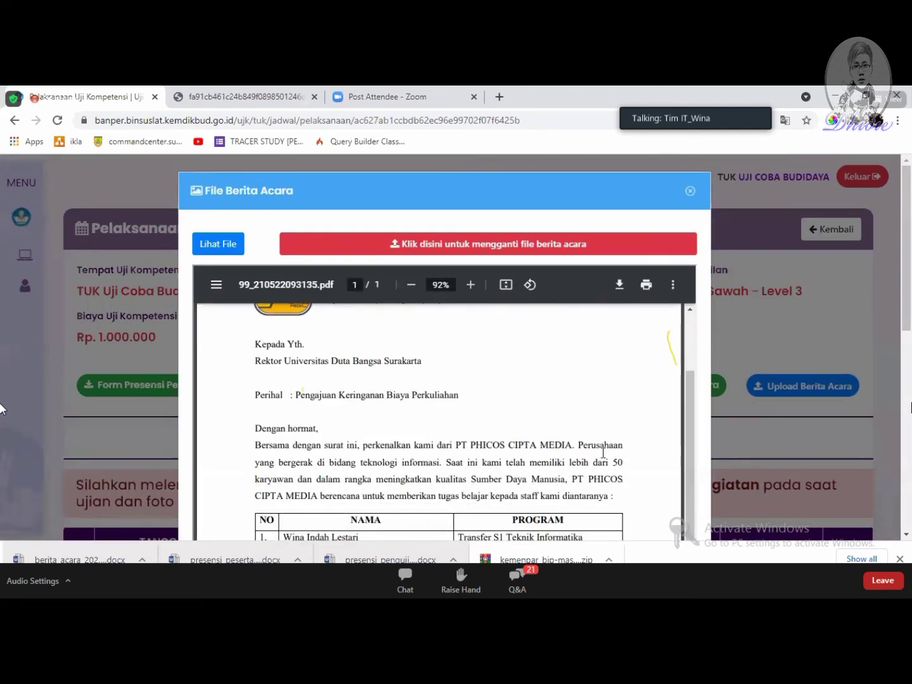
scroll(719, 461, "down", 5)
scroll(719, 501, "up", 10)
scroll(576, 472, "up", 1)
scroll(567, 390, "down", 2)
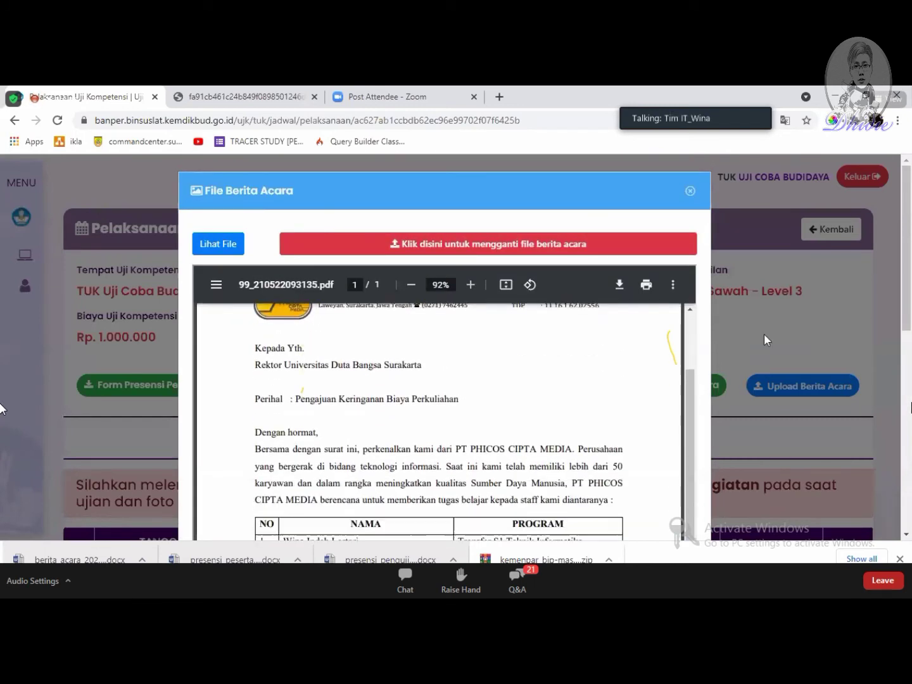
scroll(708, 370, "down", 6)
scroll(708, 371, "up", 6)
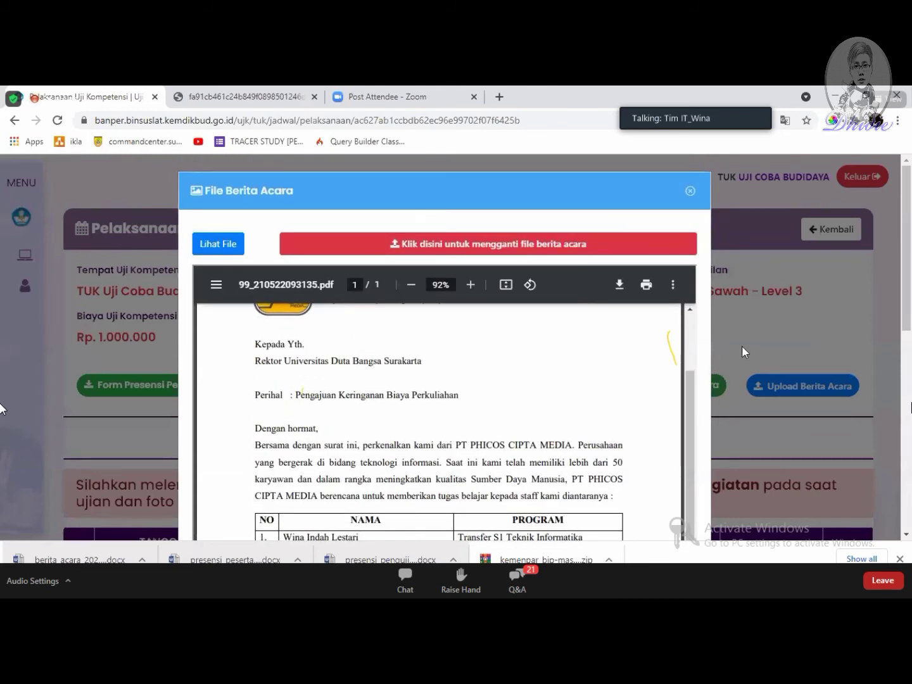
scroll(739, 348, "down", 1)
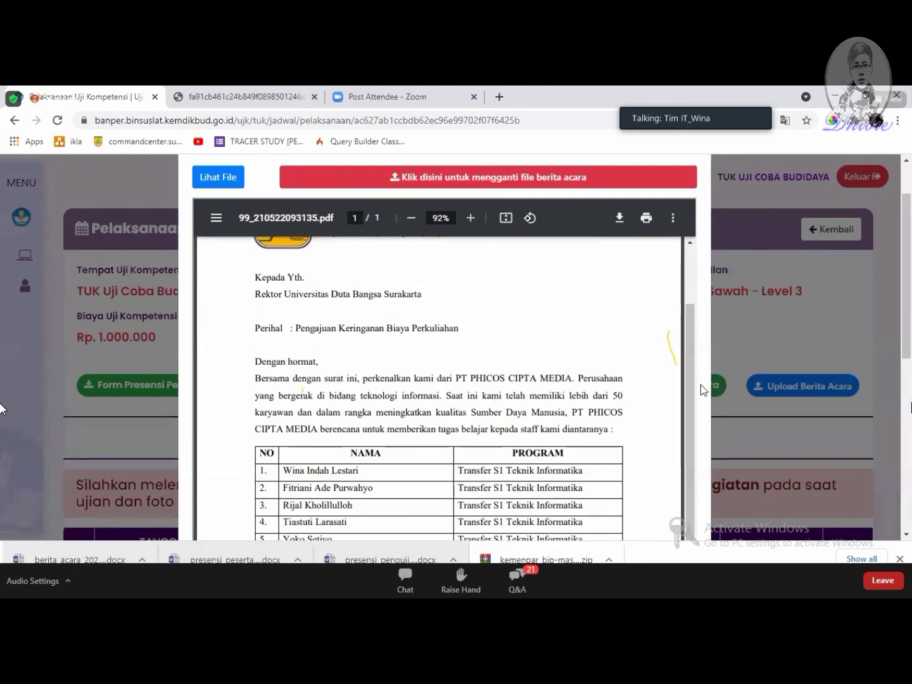
scroll(700, 408, "down", 1)
scroll(717, 412, "up", 2)
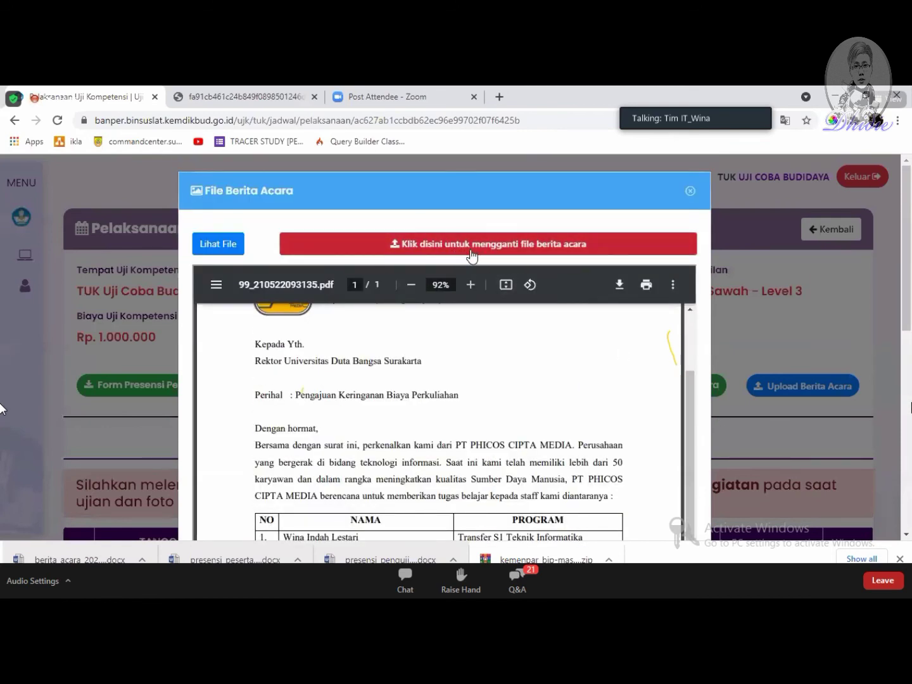
Step: Cancel replacing the berita acara file and open the PDF in its own tab
left_click(506, 251)
scroll(235, 285, "down", 2)
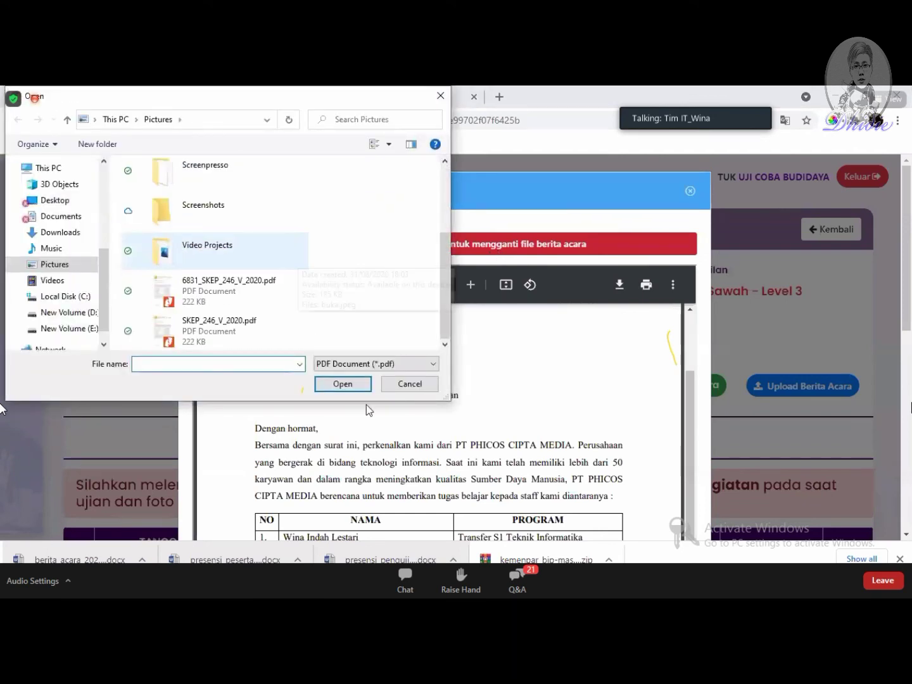
left_click(405, 385)
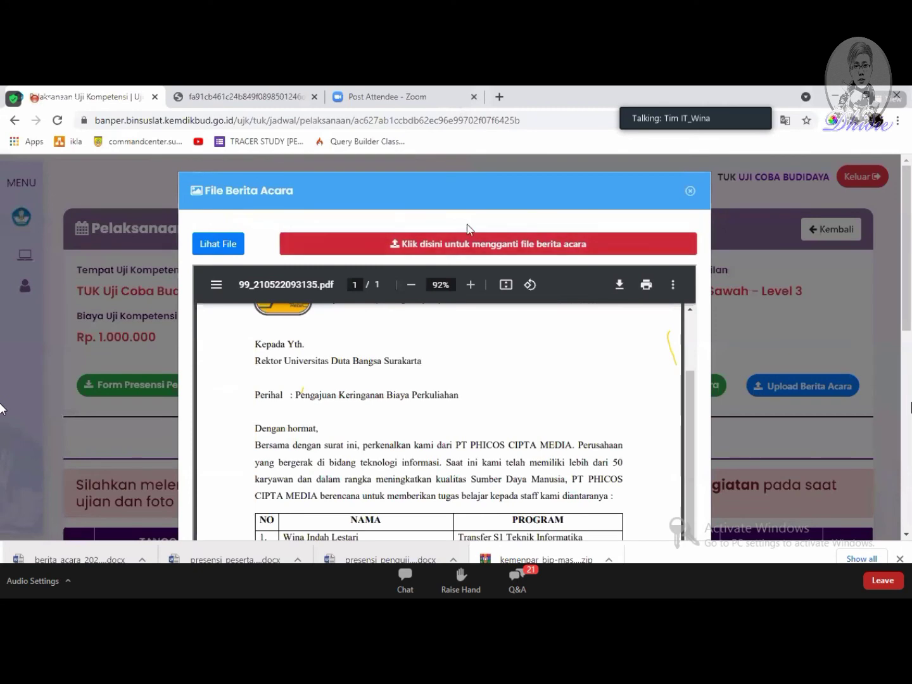
scroll(444, 381, "down", 6)
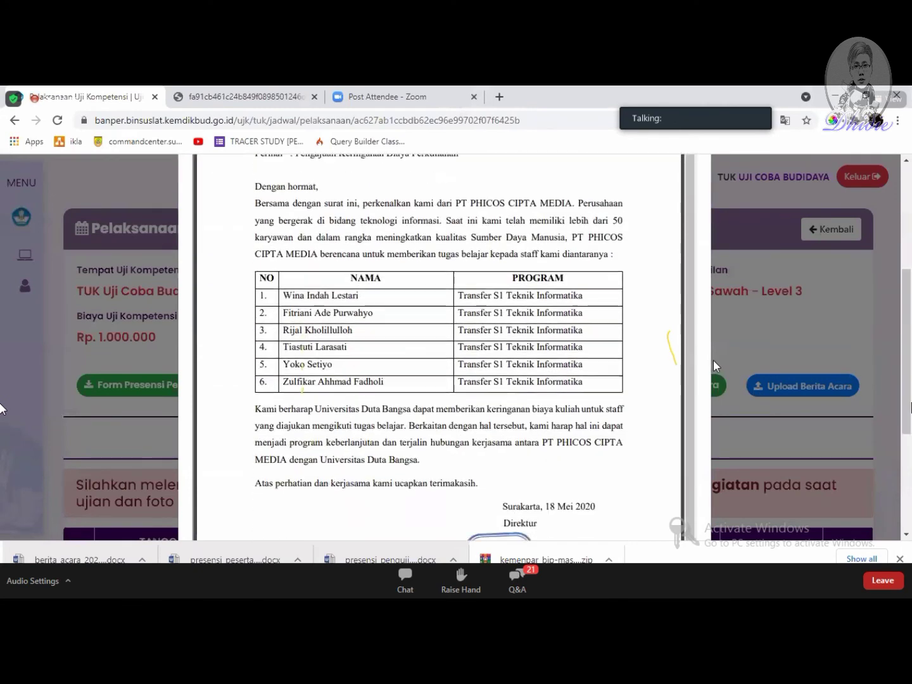
scroll(310, 386, "up", 5)
scroll(310, 385, "up", 1)
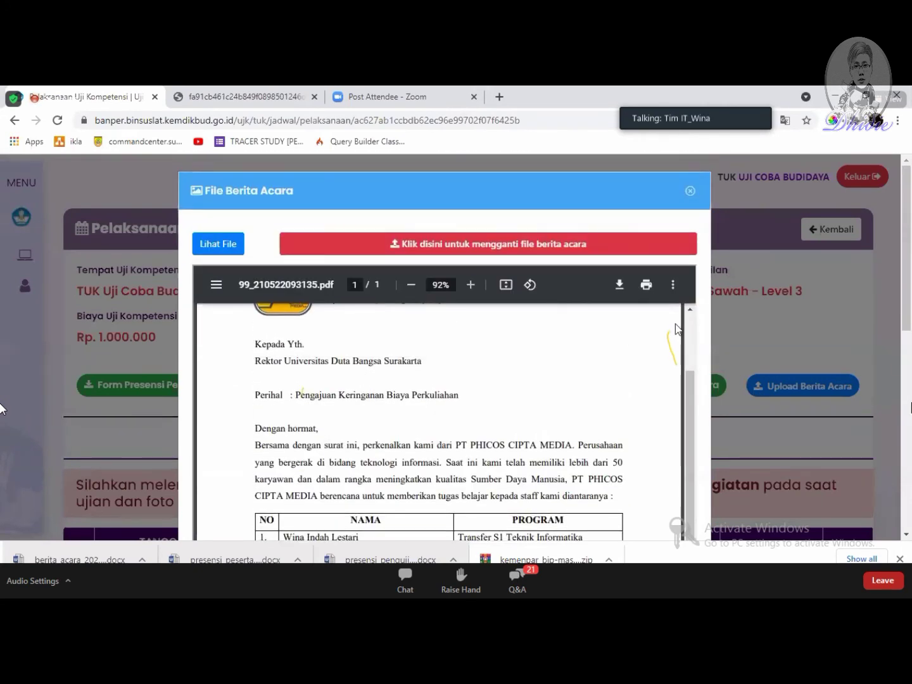
scroll(505, 421, "down", 3)
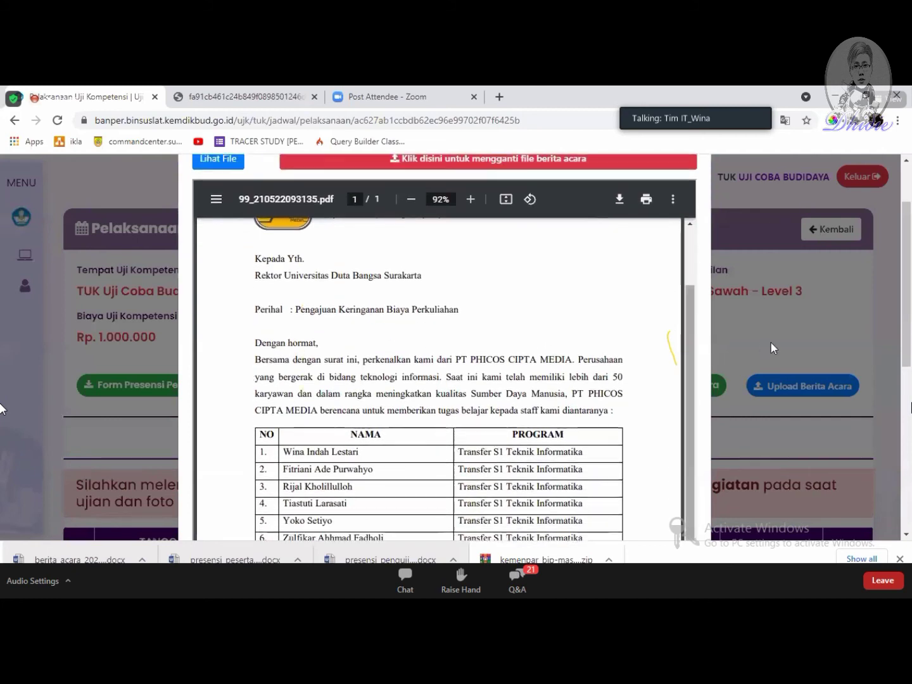
scroll(280, 234, "up", 3)
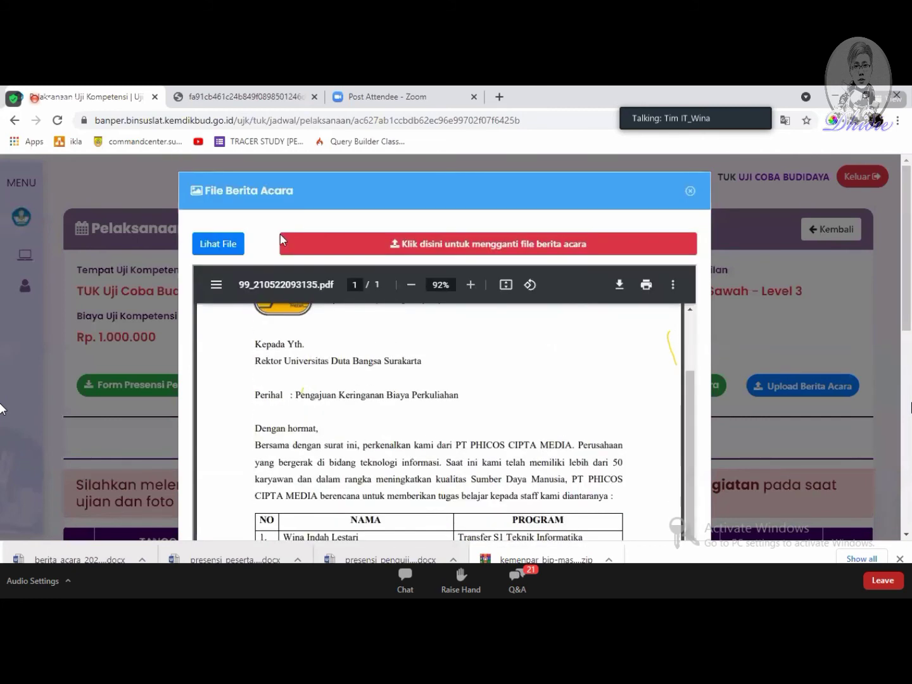
left_click(226, 247)
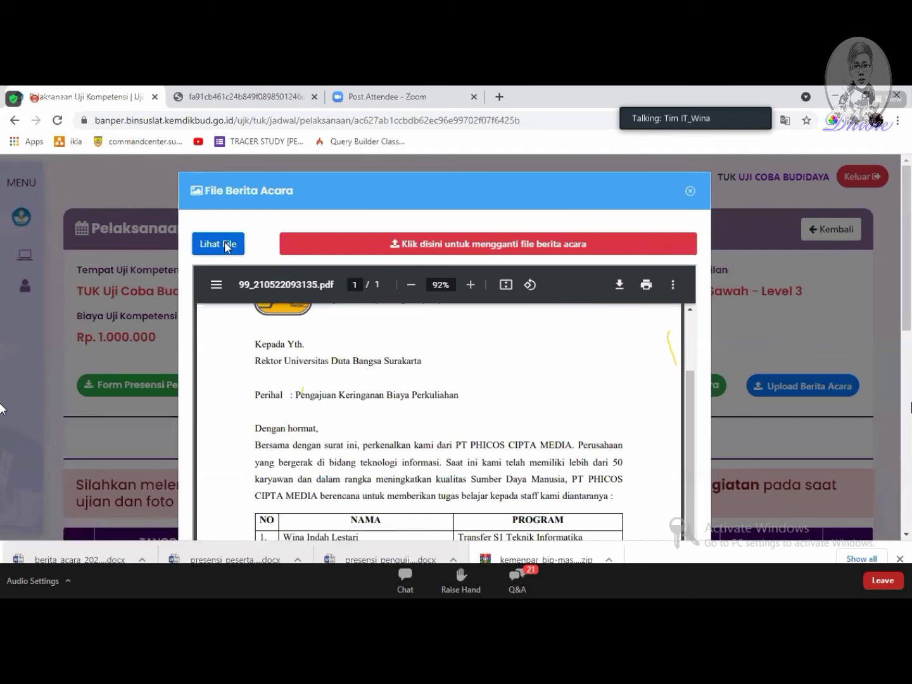
Step: Scroll through the berita acara PDF, then return to the competency-test page and close the File Berita Acara viewer
scroll(594, 308, "down", 6)
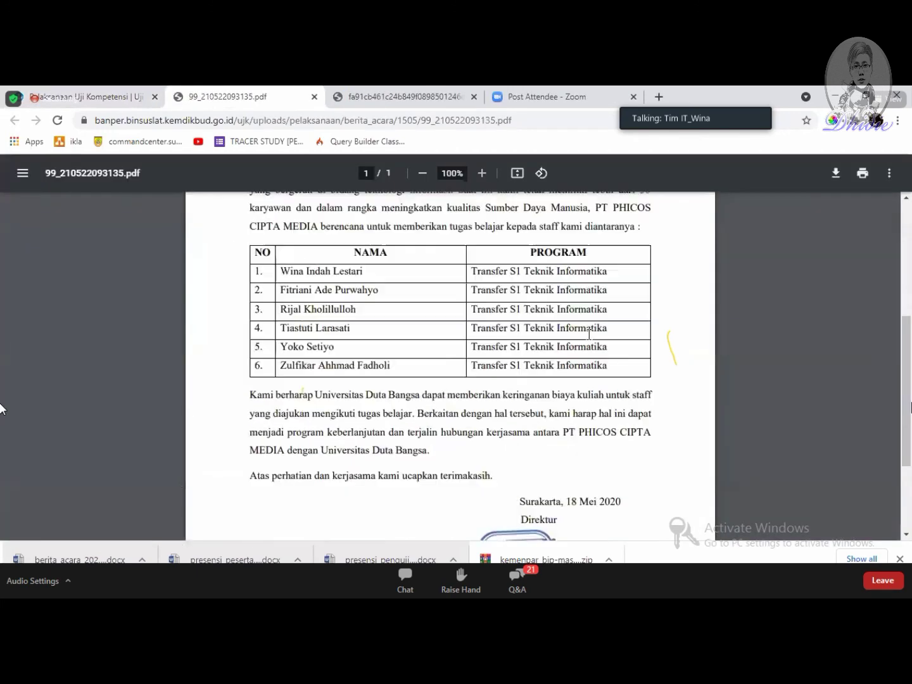
scroll(617, 305, "up", 6)
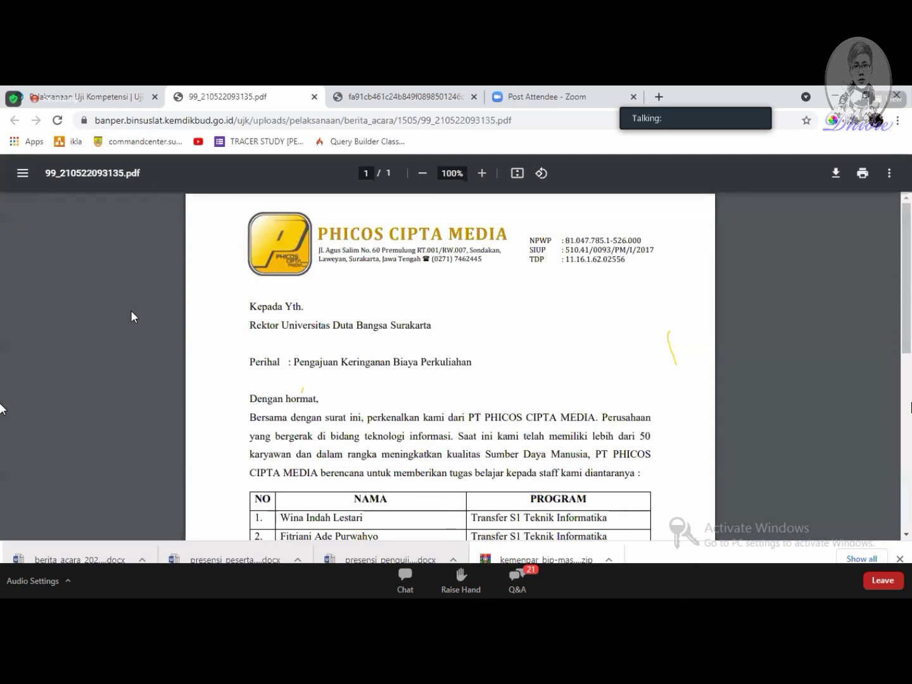
left_click(87, 95)
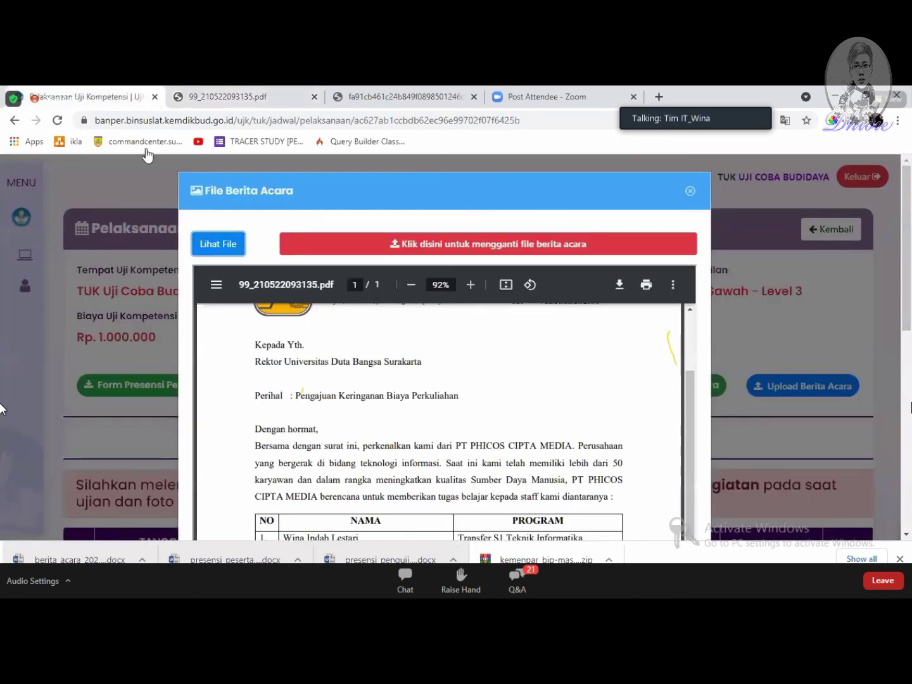
left_click(797, 444)
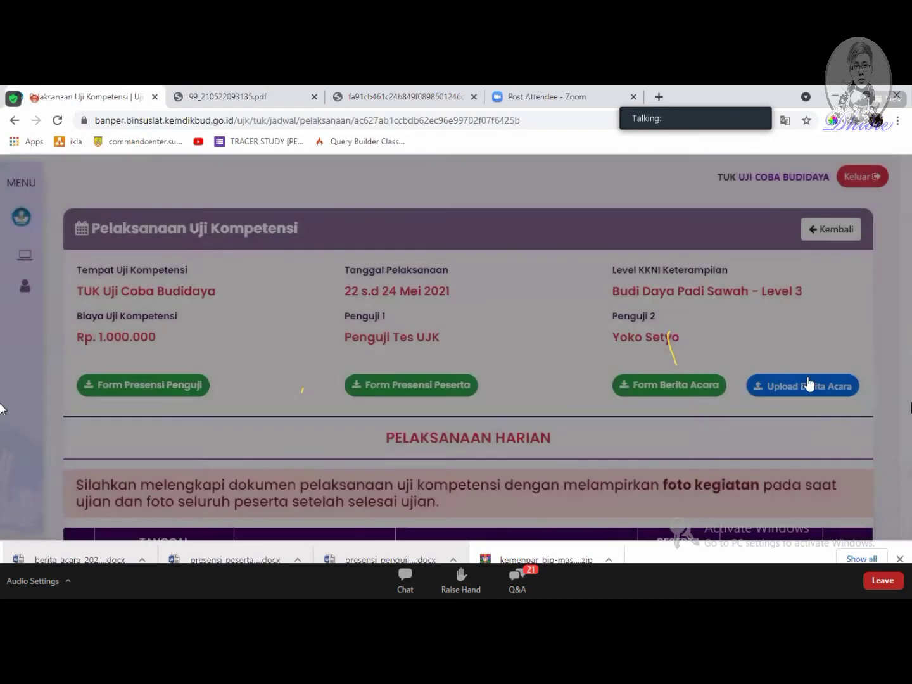
scroll(728, 316, "down", 3)
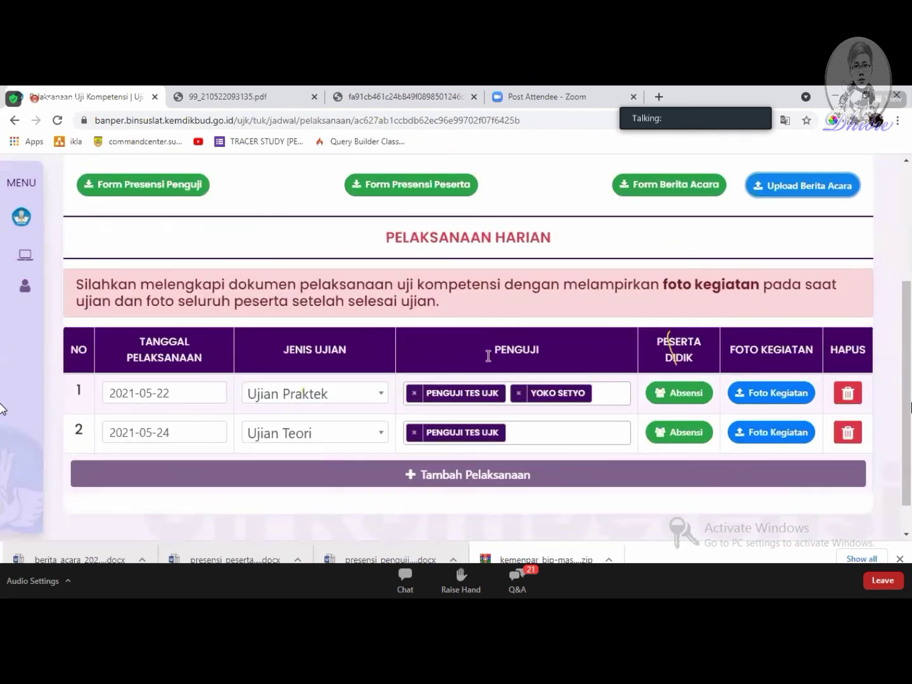
scroll(530, 327, "up", 2)
scroll(596, 320, "up", 1)
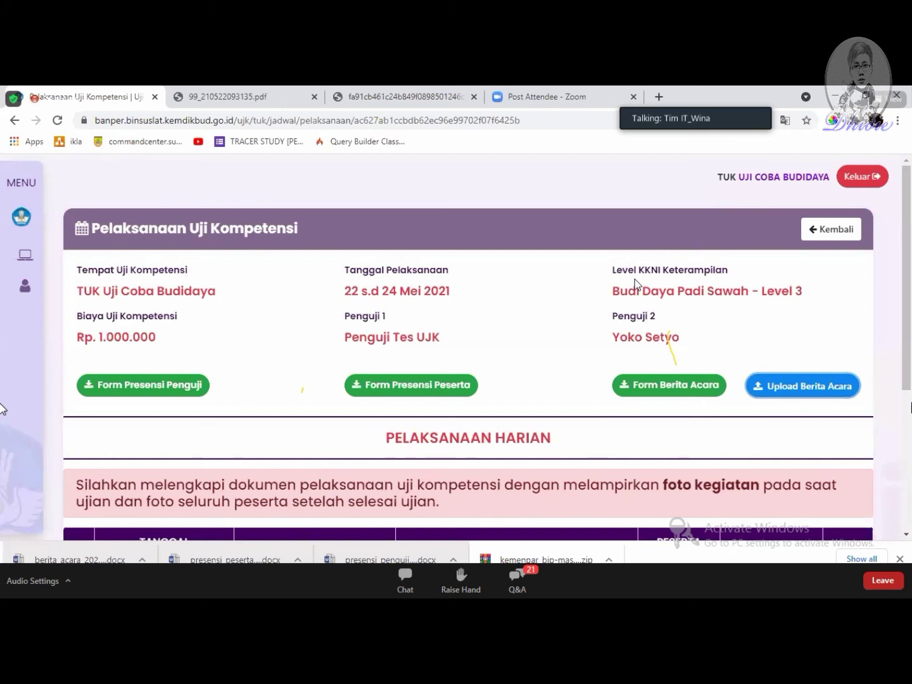
scroll(762, 301, "down", 3)
scroll(762, 300, "up", 1)
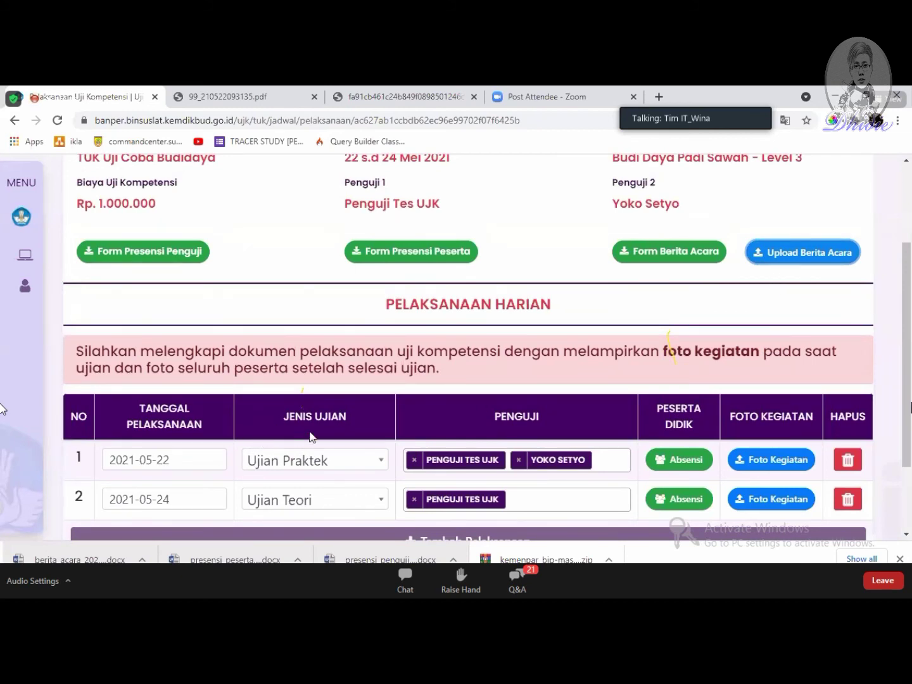
scroll(638, 322, "up", 1)
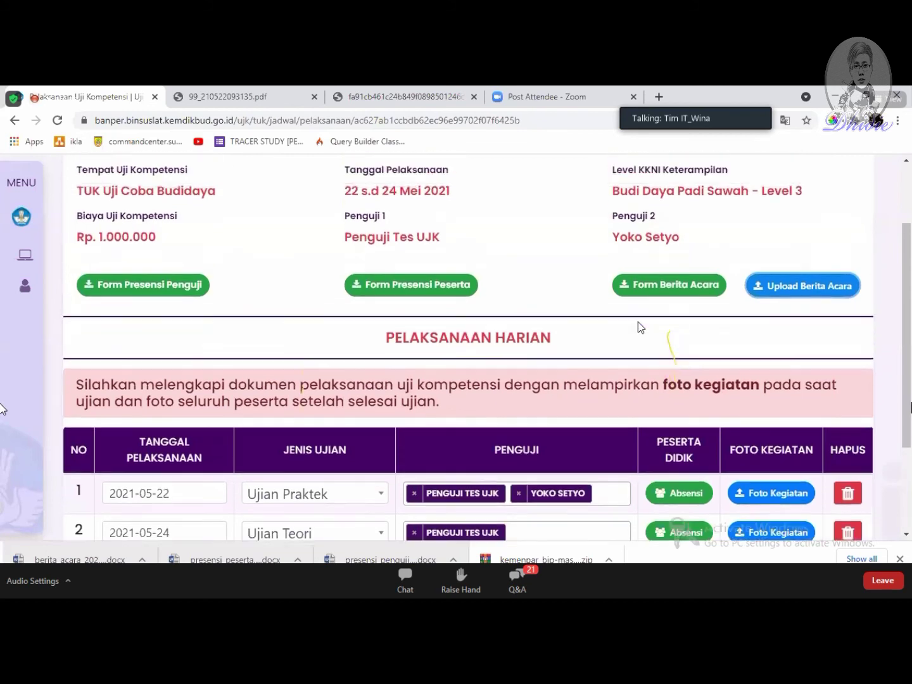
left_click(43, 256)
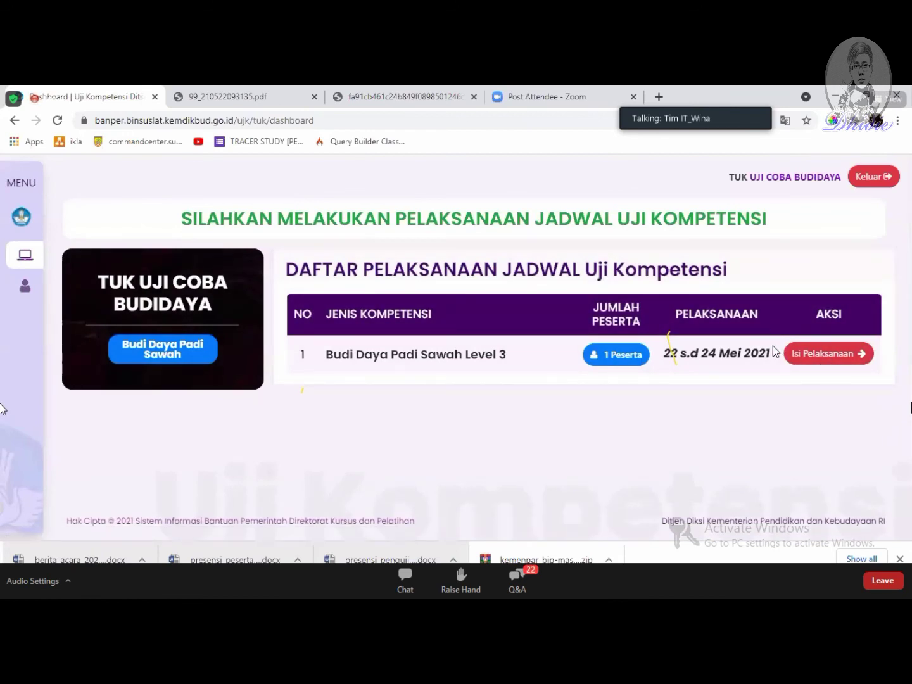
left_click_drag(772, 352, 656, 356)
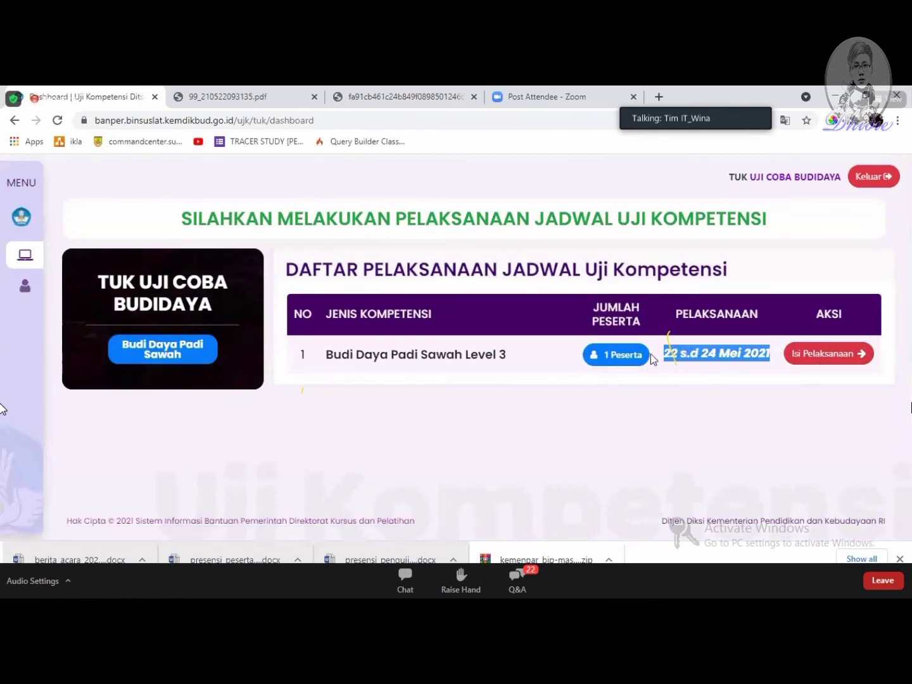
left_click(845, 358)
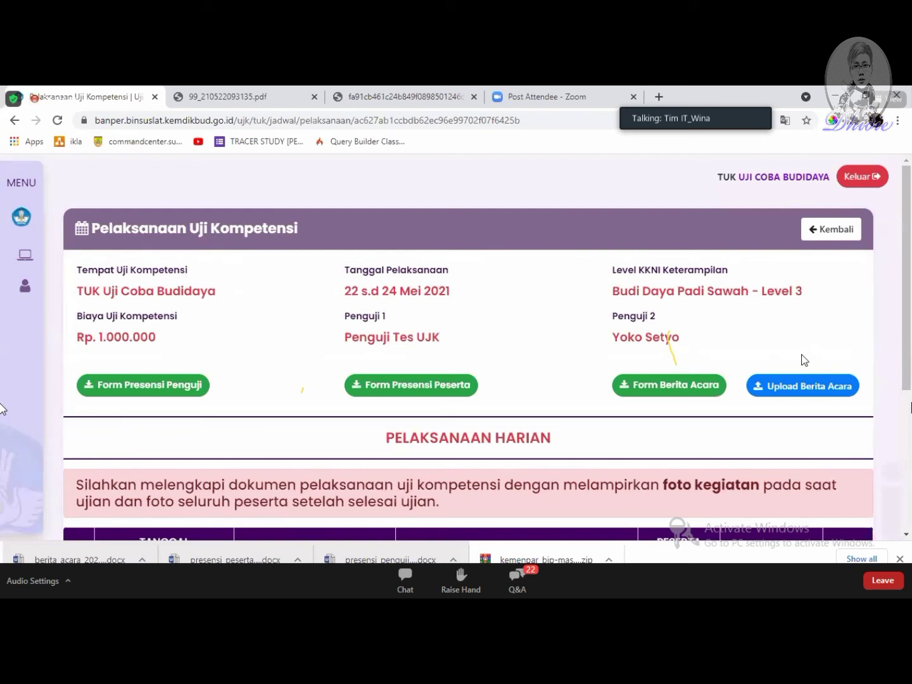
scroll(803, 360, "down", 3)
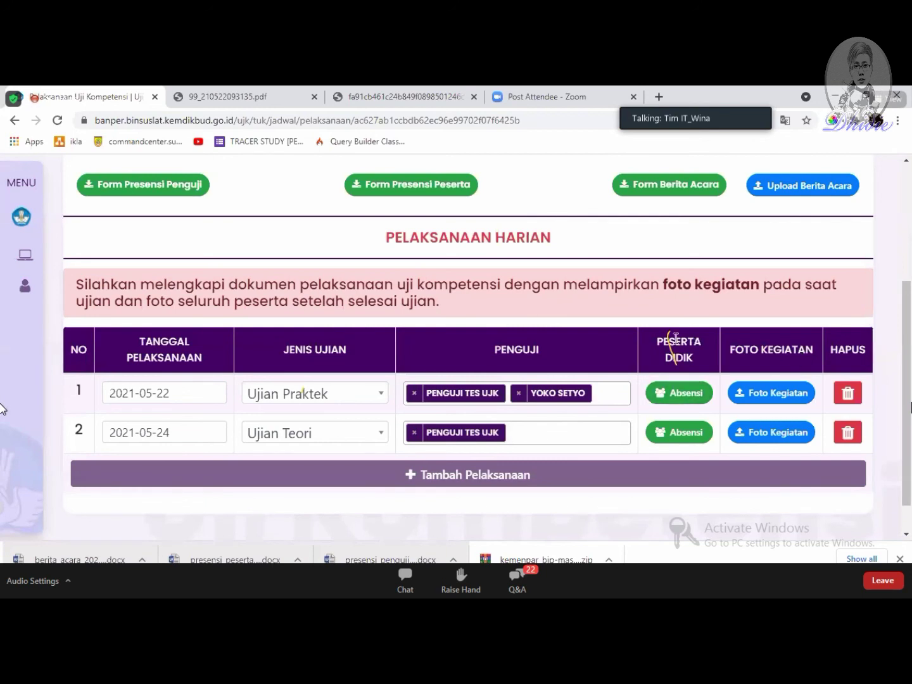
scroll(676, 342, "up", 1)
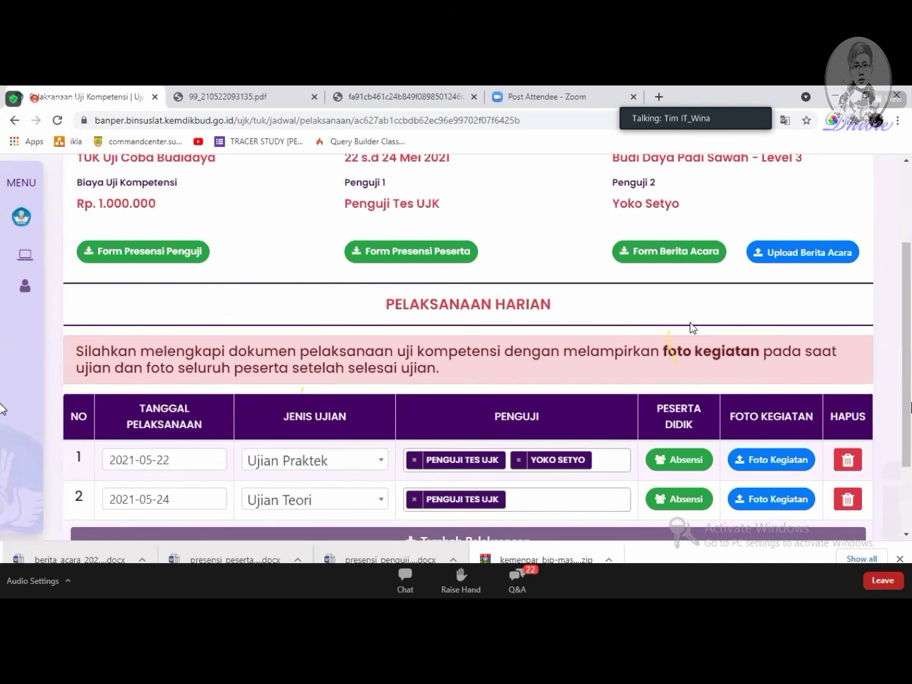
scroll(684, 314, "up", 2)
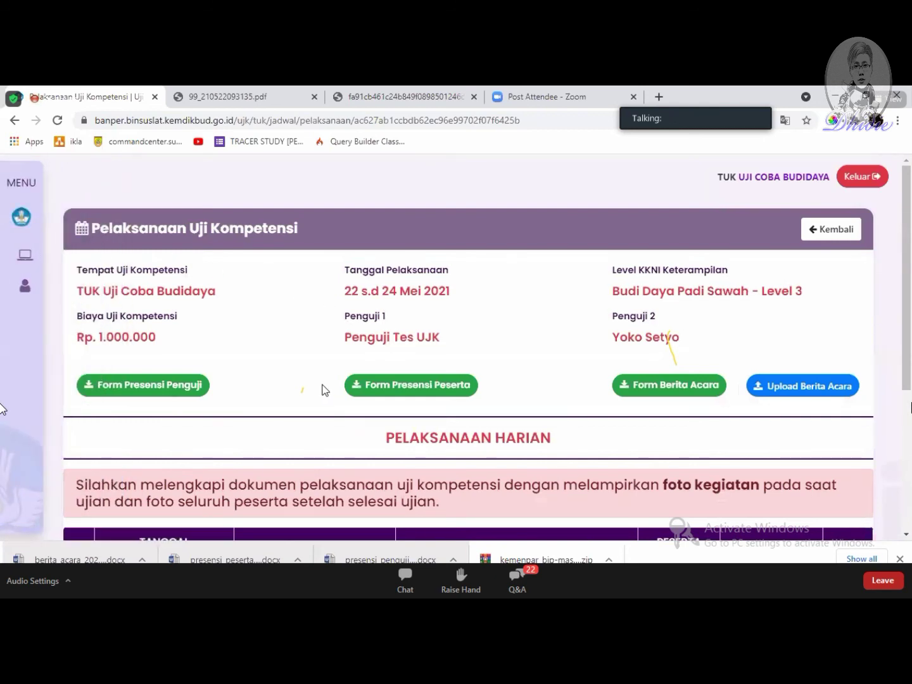
mouse_move(36, 240)
left_click(38, 256)
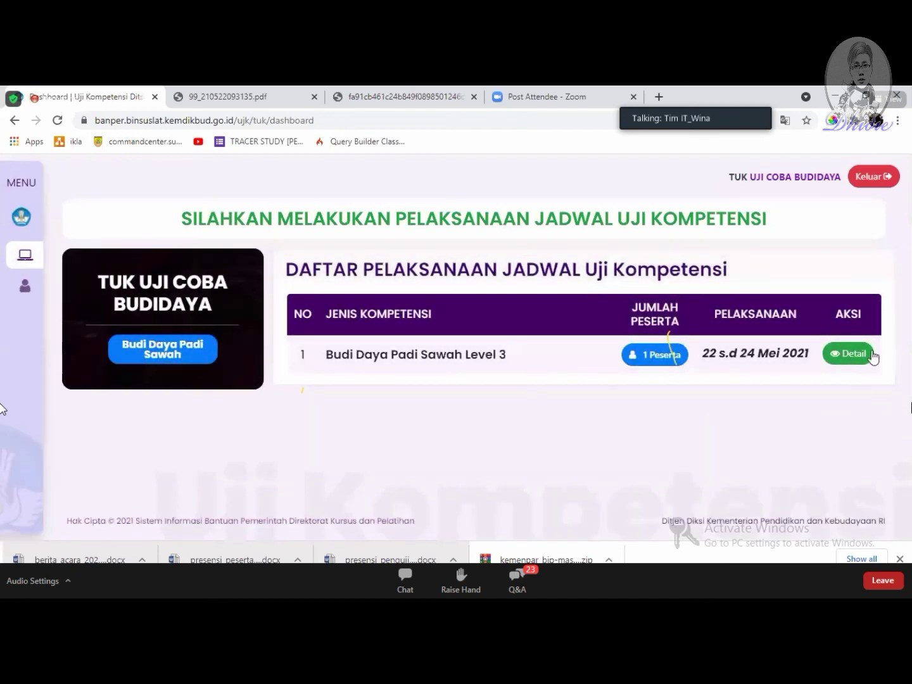
Step: Open the completed schedule's Detail view and scroll to the 22 Mei Praktek and 24 Mei Teori records
left_click(852, 361)
scroll(869, 360, "down", 4)
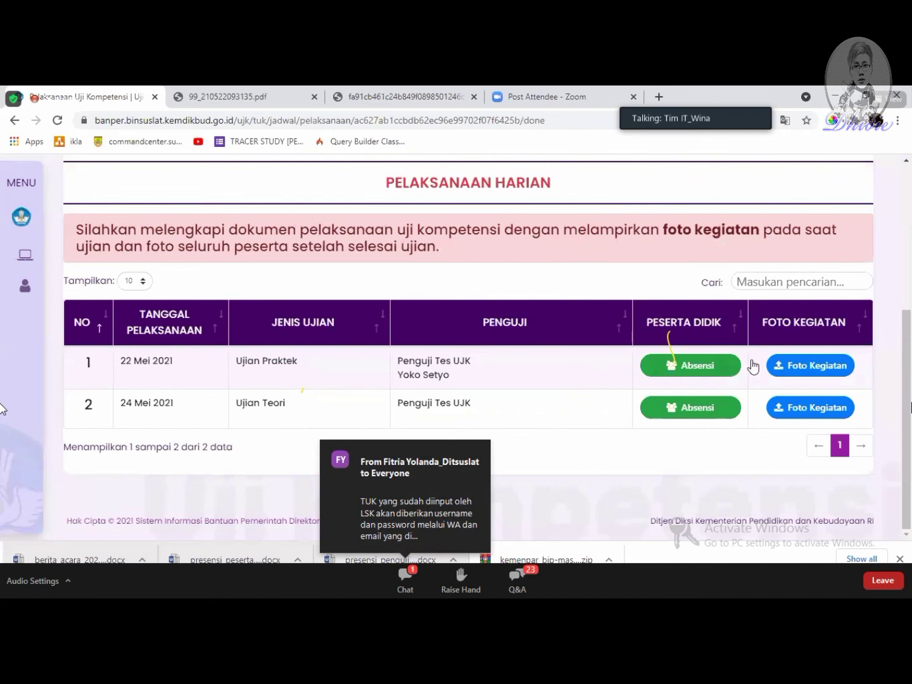
scroll(560, 348, "up", 4)
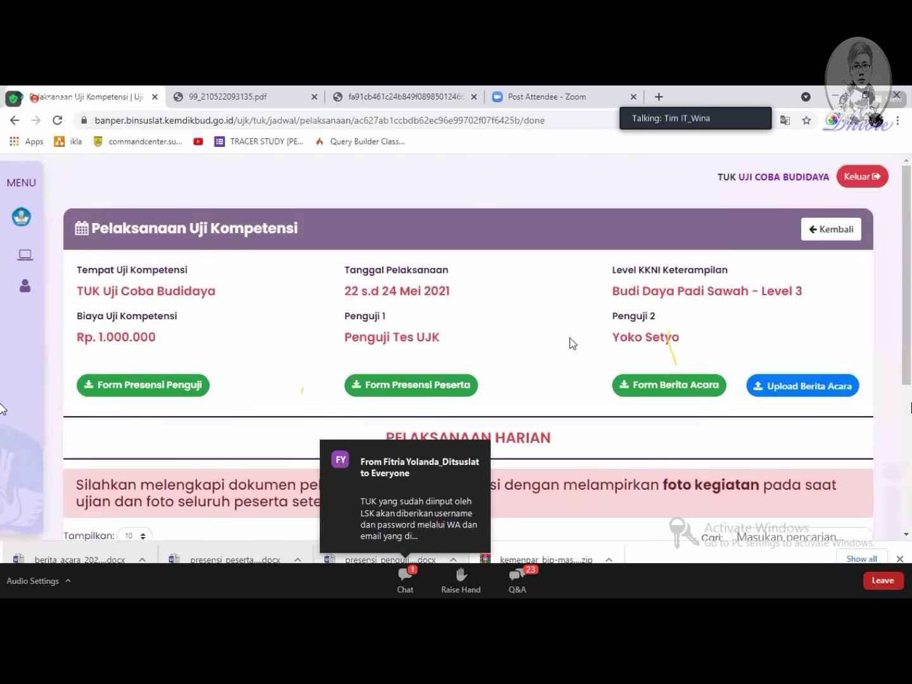
scroll(591, 355, "down", 3)
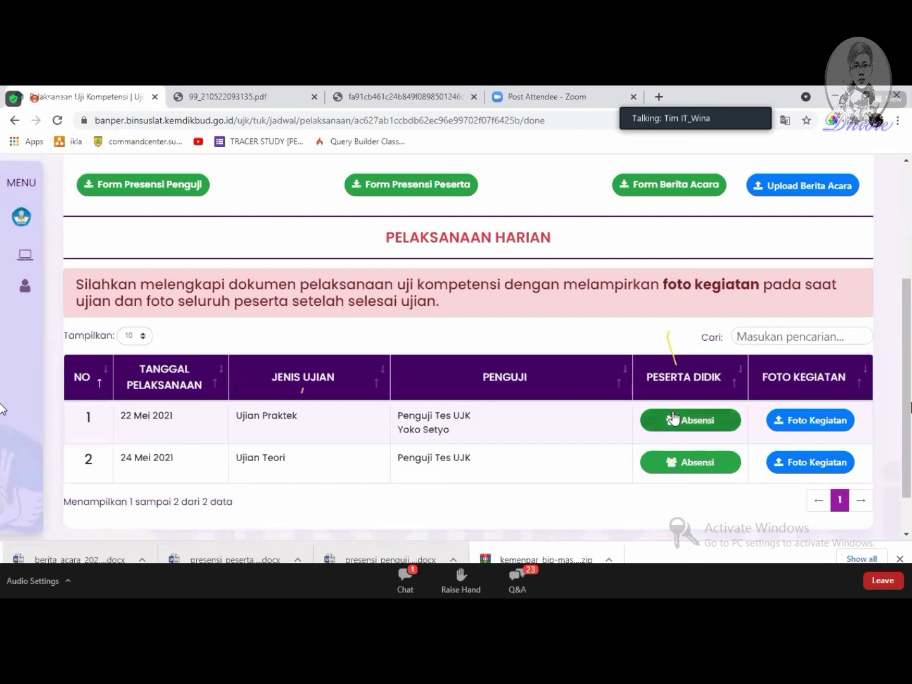
left_click(710, 421)
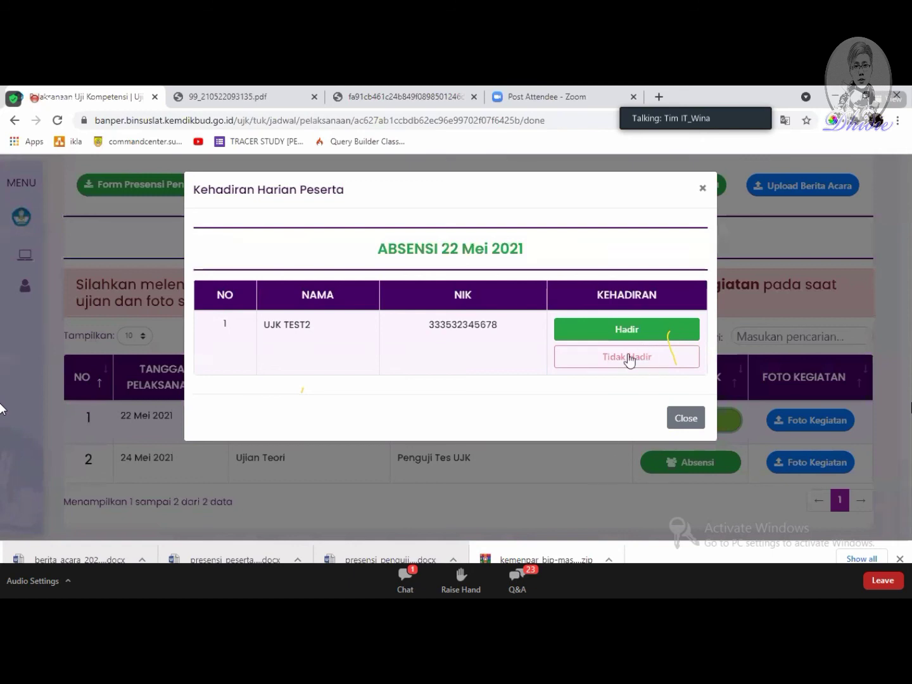
left_click(629, 357)
left_click(686, 417)
left_click(703, 463)
left_click(684, 418)
left_click(785, 420)
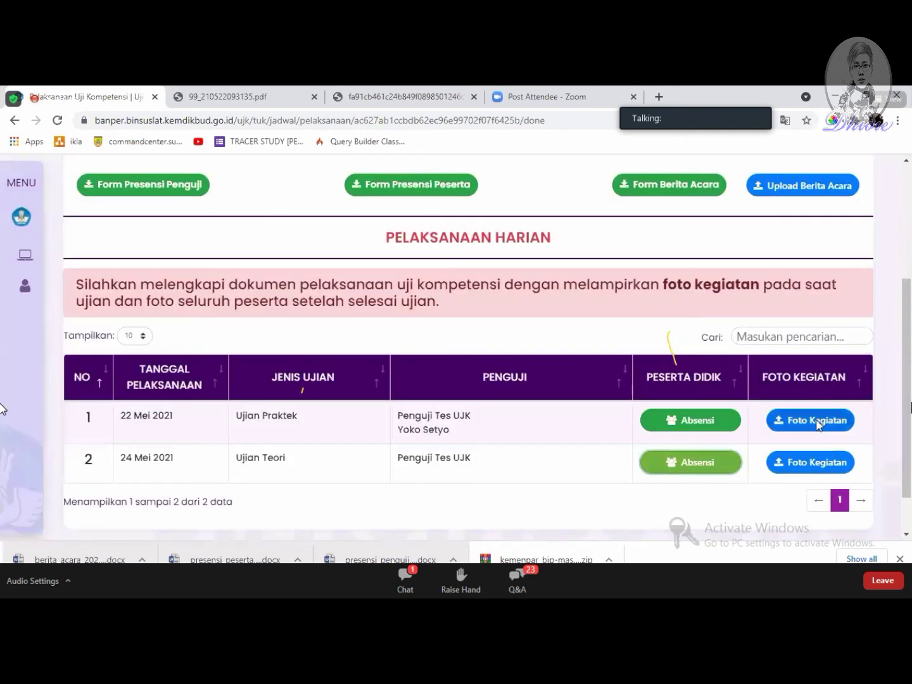
left_click(675, 367)
left_click(810, 463)
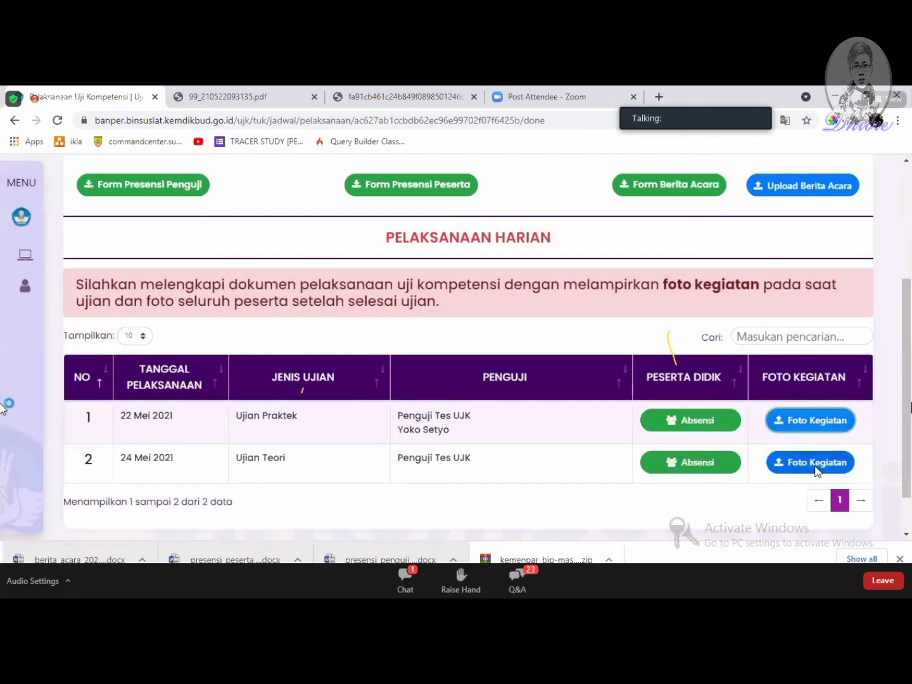
left_click(676, 414)
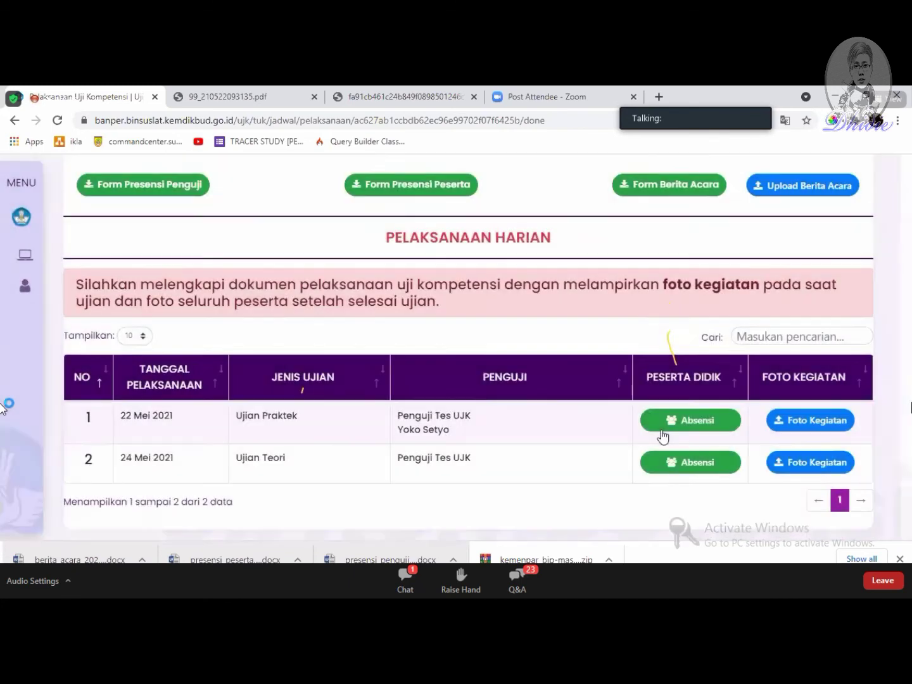
scroll(664, 438, "up", 3)
scroll(662, 436, "down", 3)
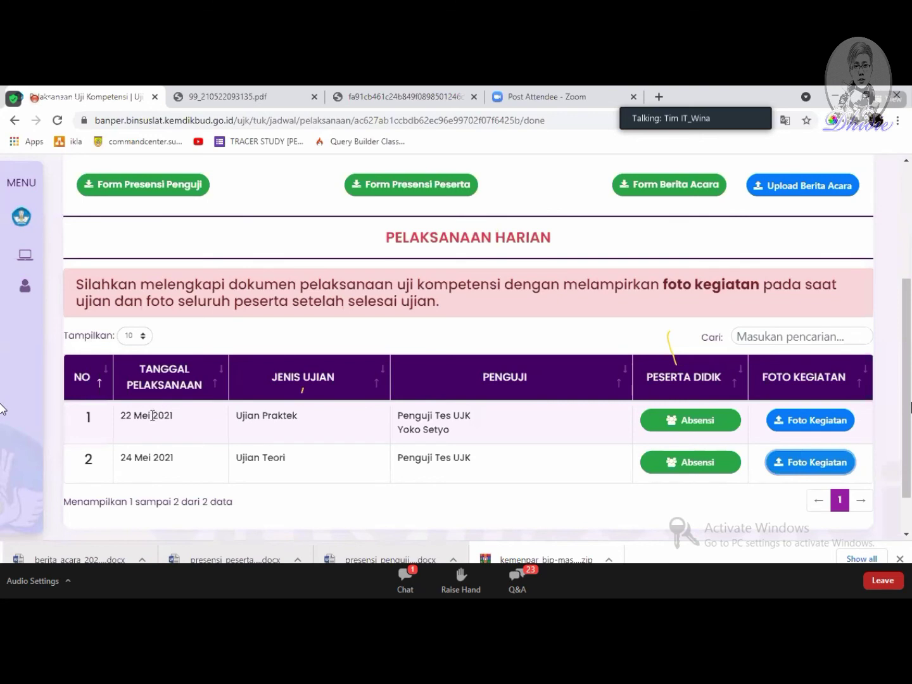
left_click_drag(52, 418, 844, 436)
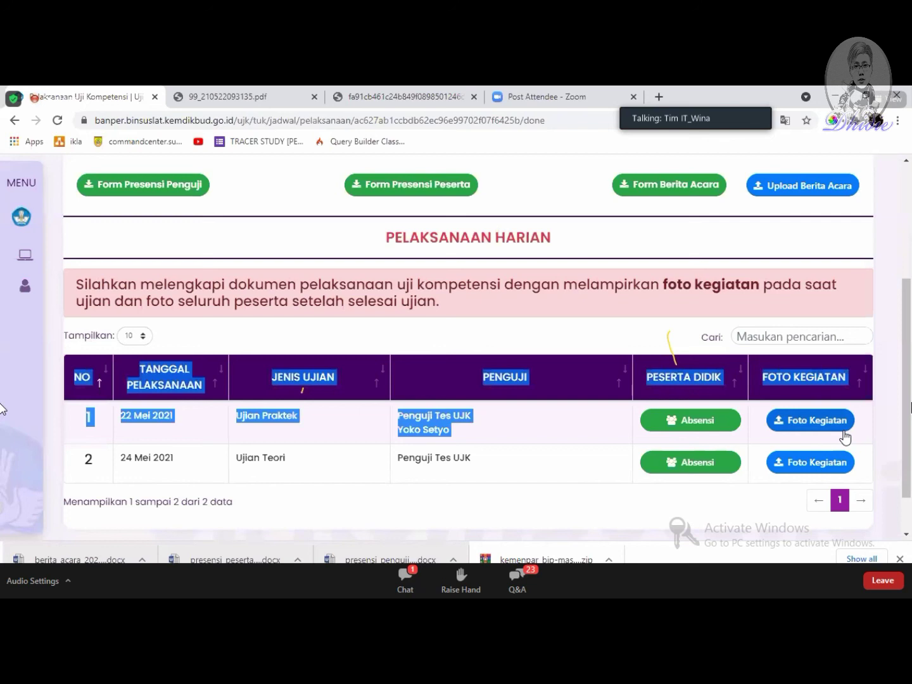
left_click(598, 430)
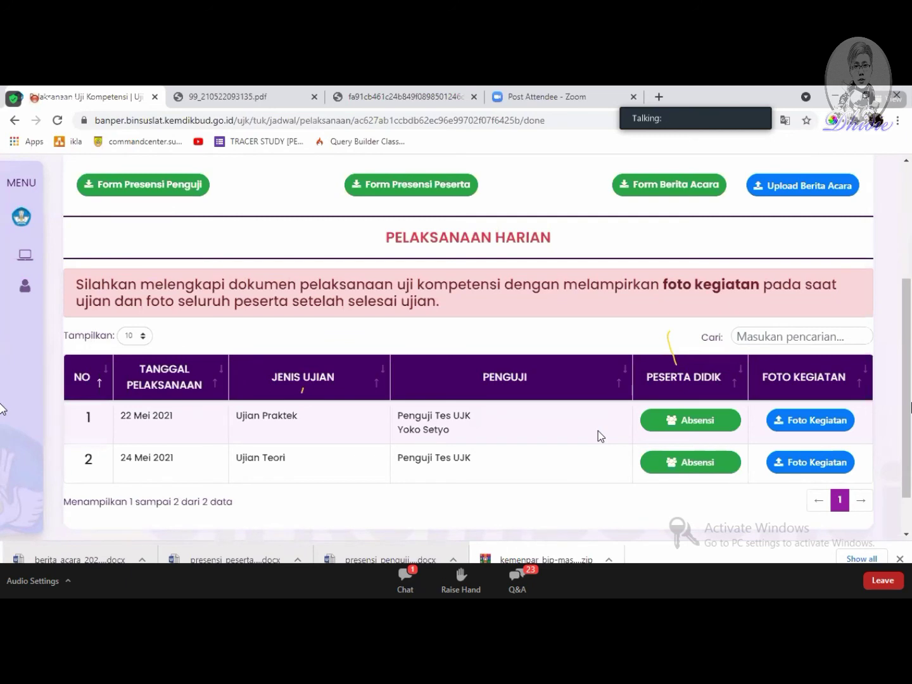
Step: Go back to the Dashboard, where the Budi Daya Padi Sawah Level 3 schedule now offers only Detail
mouse_move(40, 188)
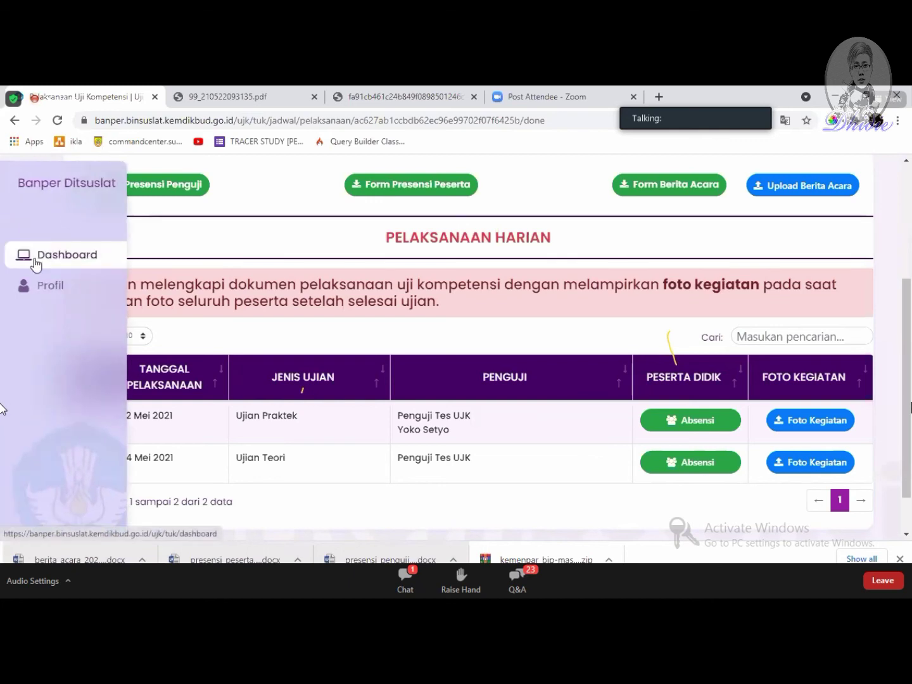
scroll(35, 266, "up", 2)
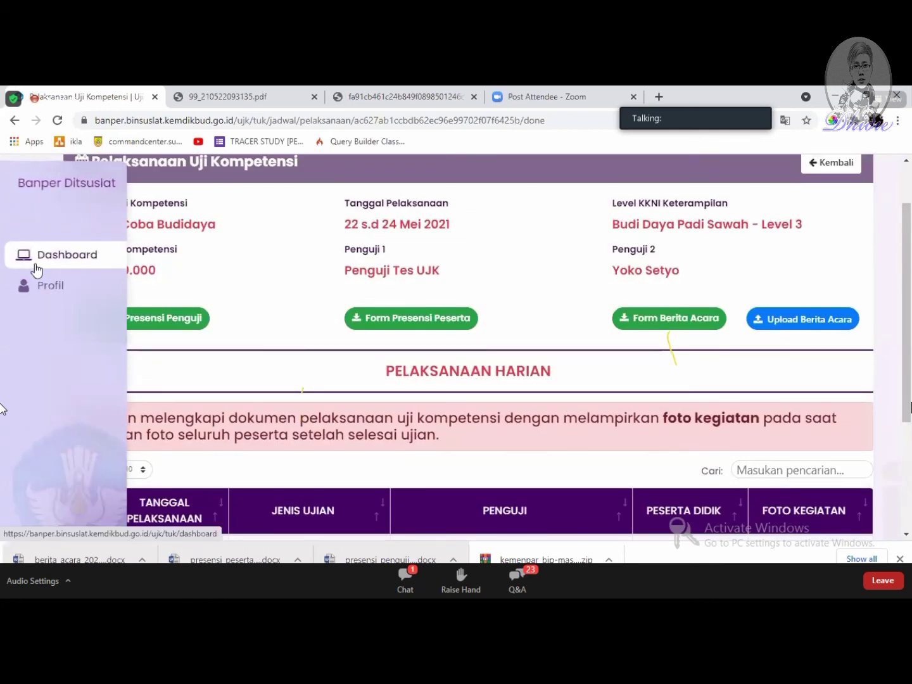
left_click(34, 268)
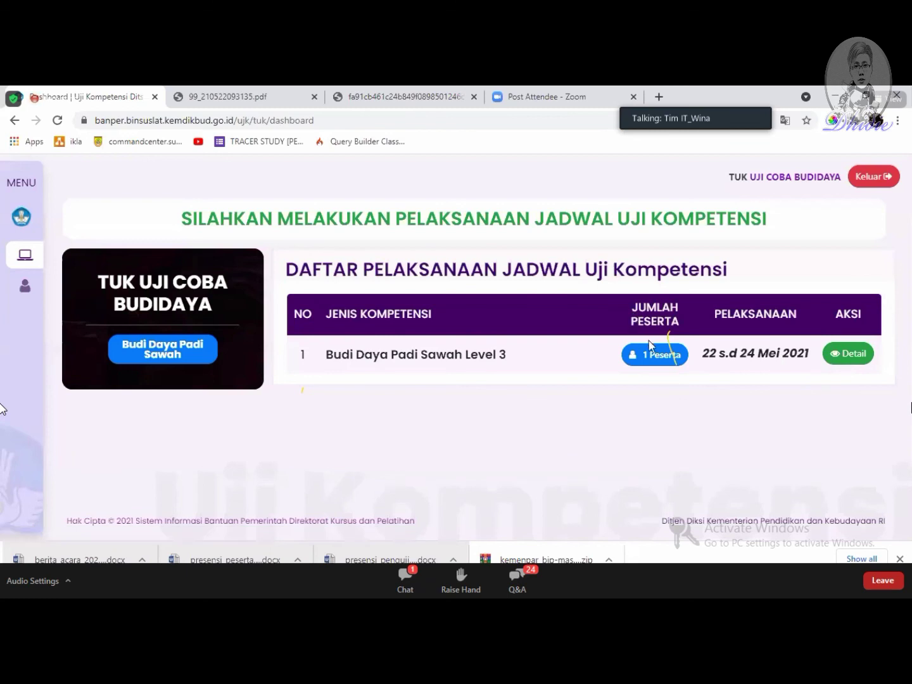
left_click(661, 356)
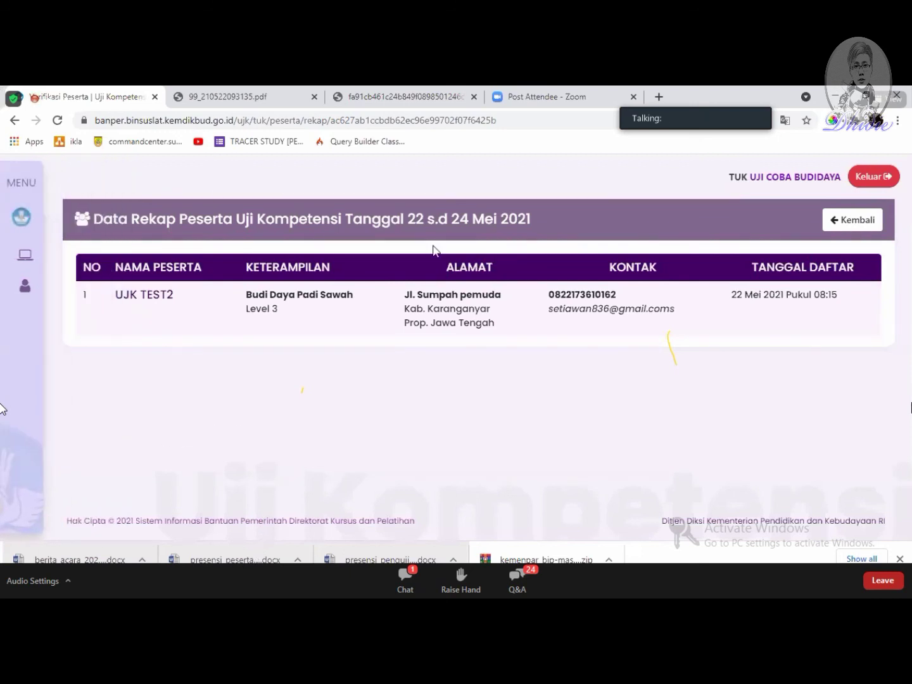
left_click(33, 259)
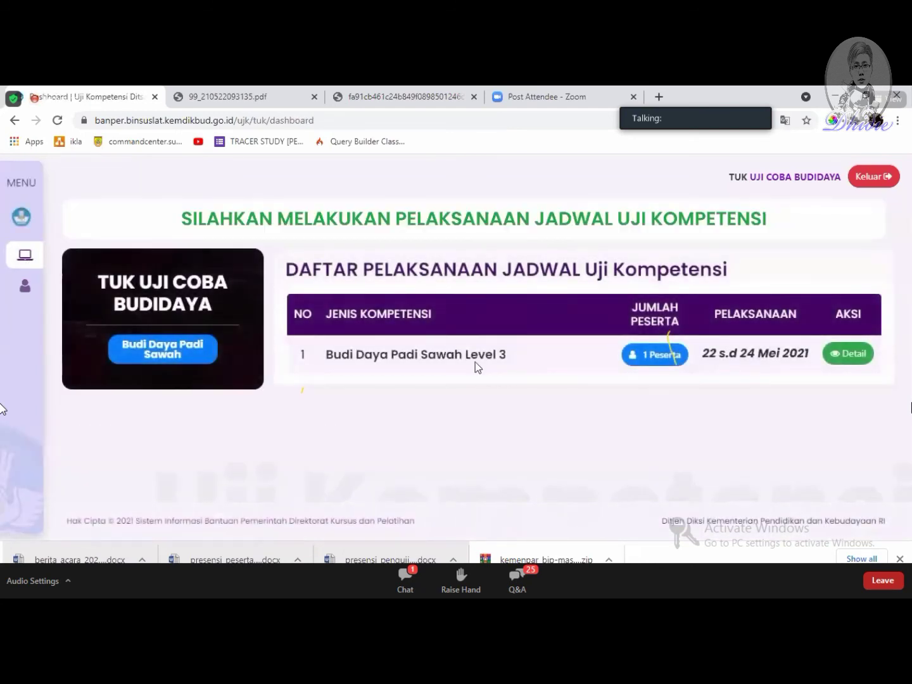